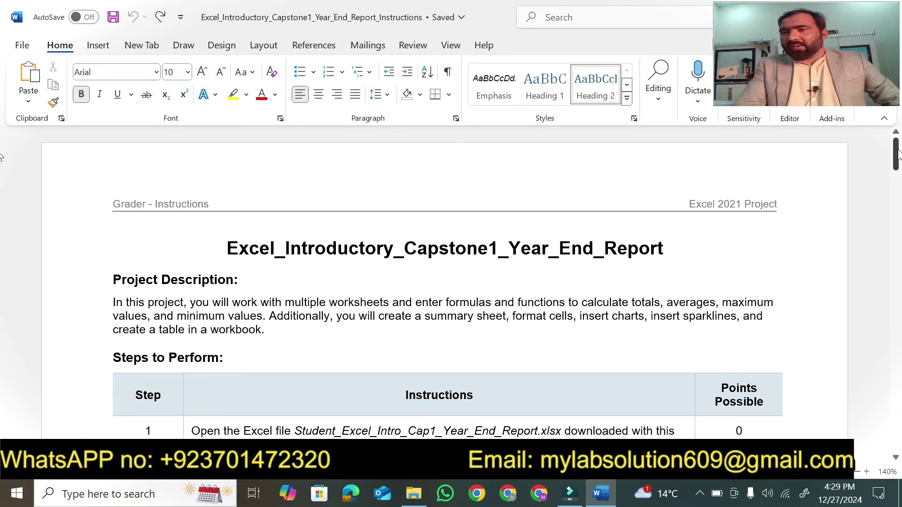
Step: Highlight the title, the Project Description heading and paragraph, and the step 1 instruction in yellow
drag(898, 153, 3, 151)
drag(896, 149, 896, 154)
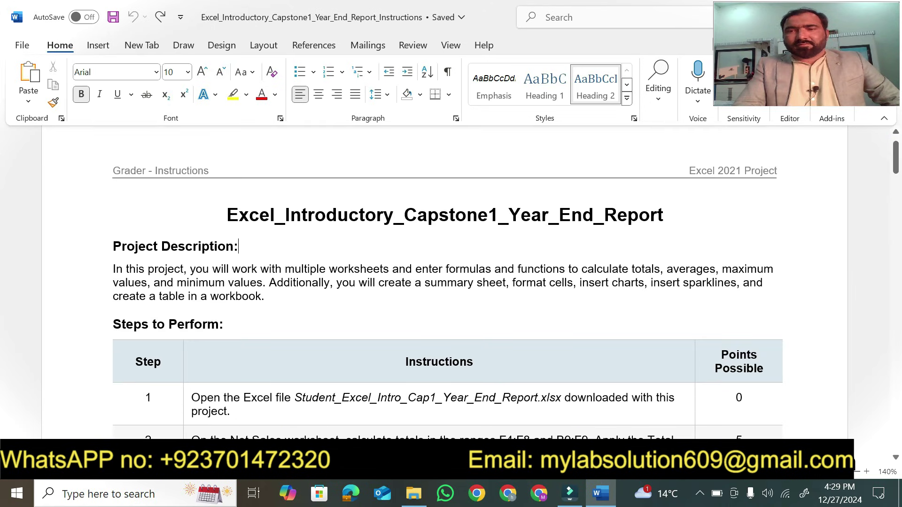
click(232, 99)
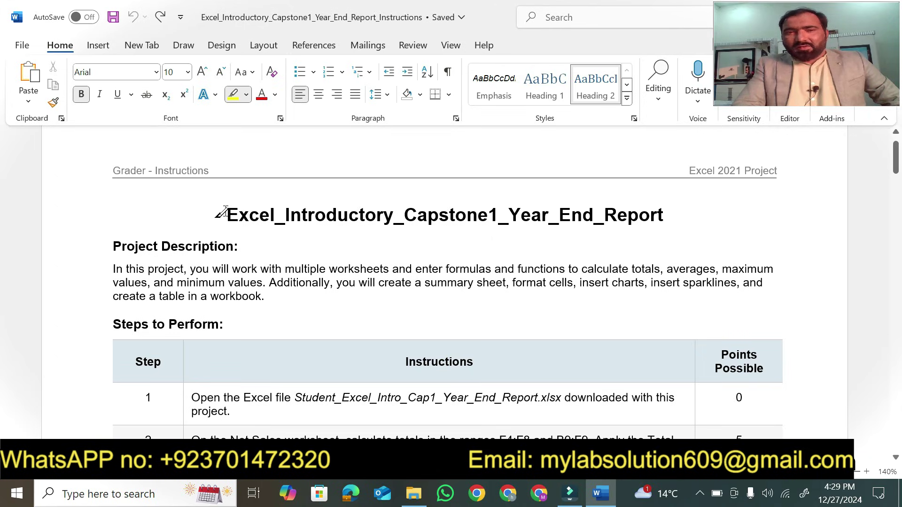
drag(227, 213, 662, 214)
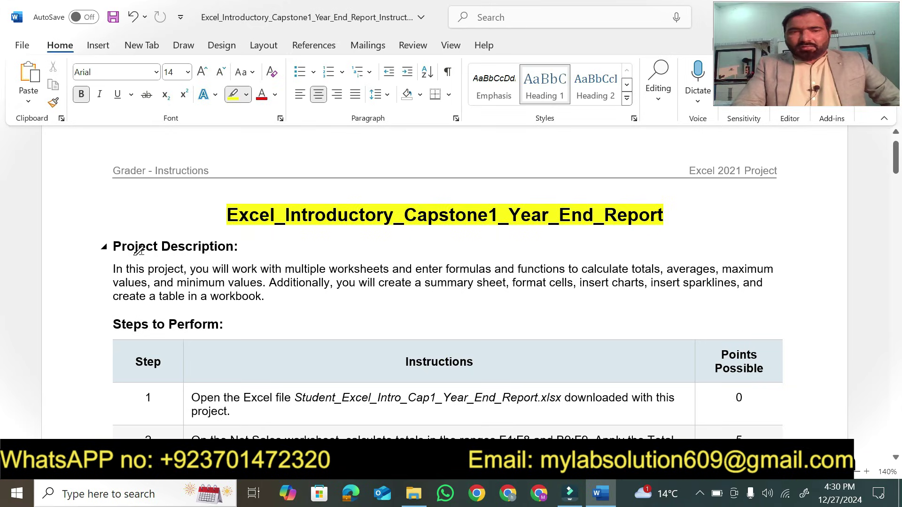
mouse_move(112, 243)
mouse_down()
mouse_move(258, 242)
mouse_move(240, 242)
mouse_up()
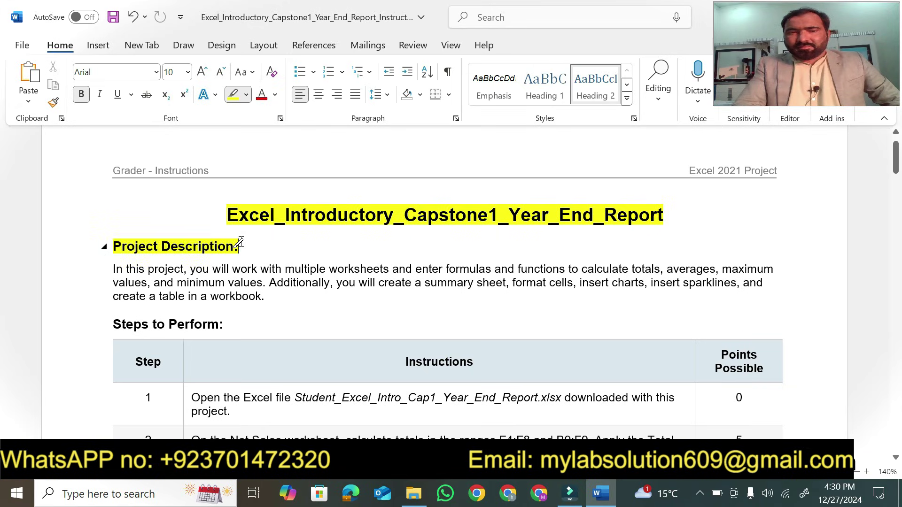
mouse_move(112, 271)
mouse_down()
mouse_move(727, 270)
mouse_move(691, 249)
mouse_move(403, 272)
mouse_move(262, 297)
mouse_move(212, 283)
mouse_move(360, 285)
mouse_move(390, 296)
mouse_up()
mouse_move(444, 288)
mouse_down()
mouse_move(771, 284)
mouse_move(569, 271)
mouse_move(267, 296)
mouse_up()
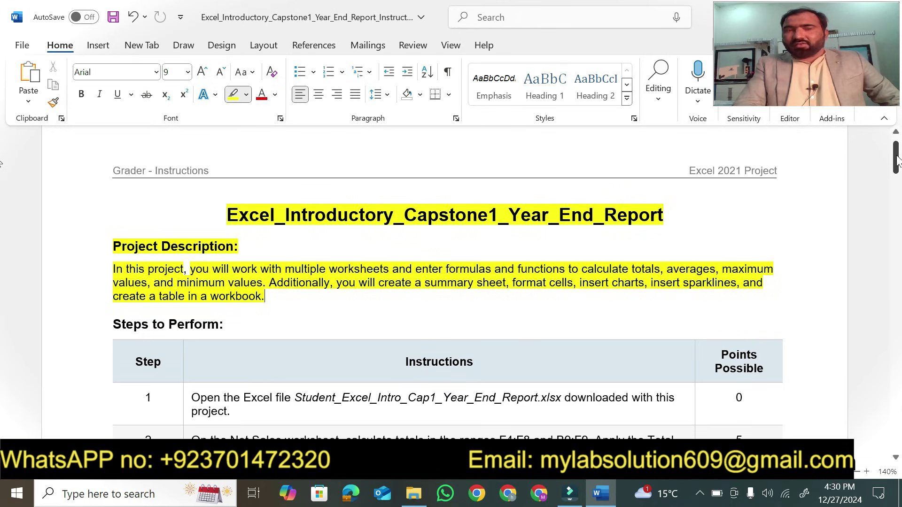
drag(896, 160, 886, 179)
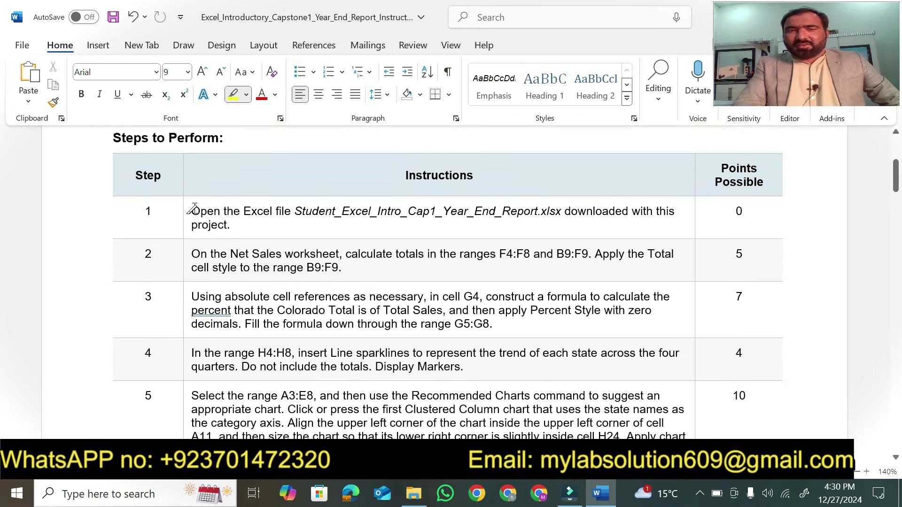
drag(193, 208, 229, 225)
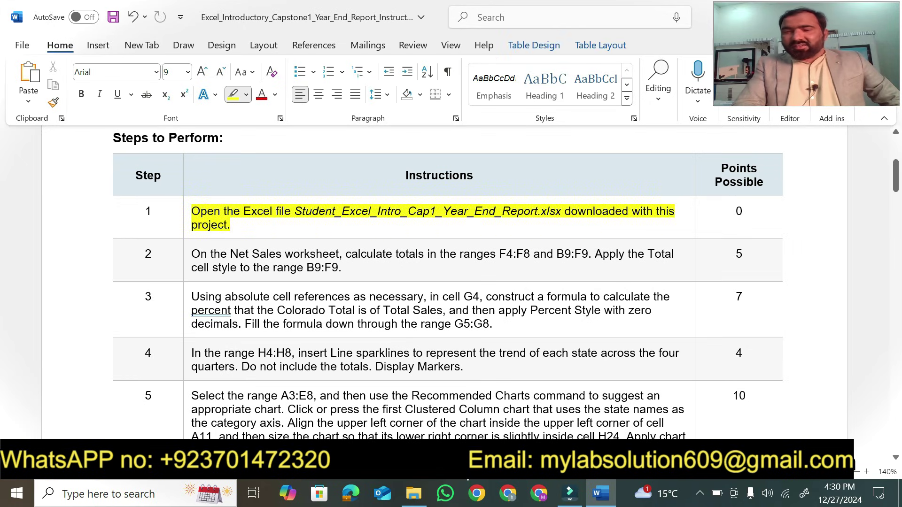
Step: Open the g_Excel_Intro_Cap1_Year_End_Report workbook from its File Explorer folder in Excel and enable editing
click(414, 494)
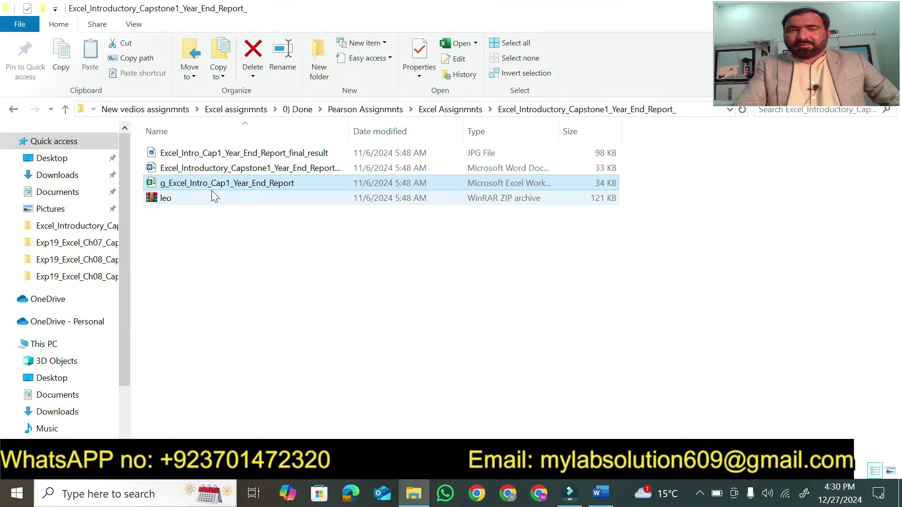
double_click(199, 183)
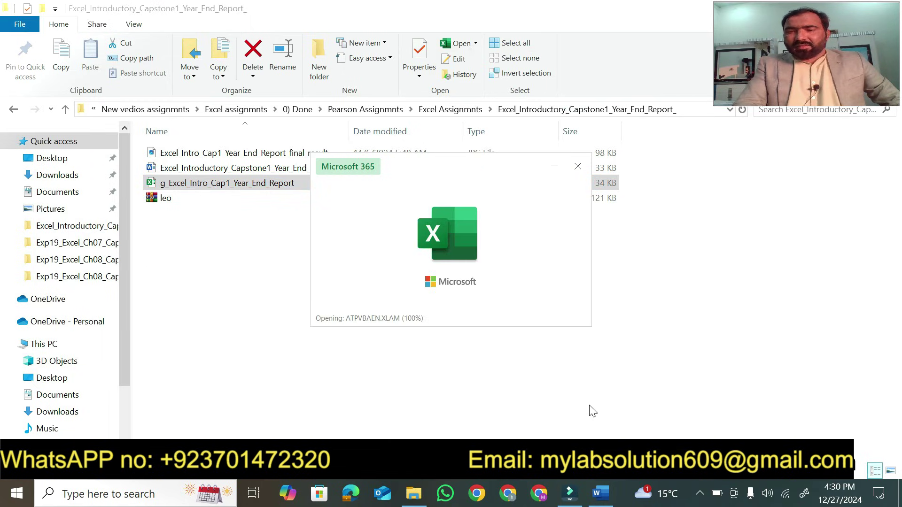
click(599, 494)
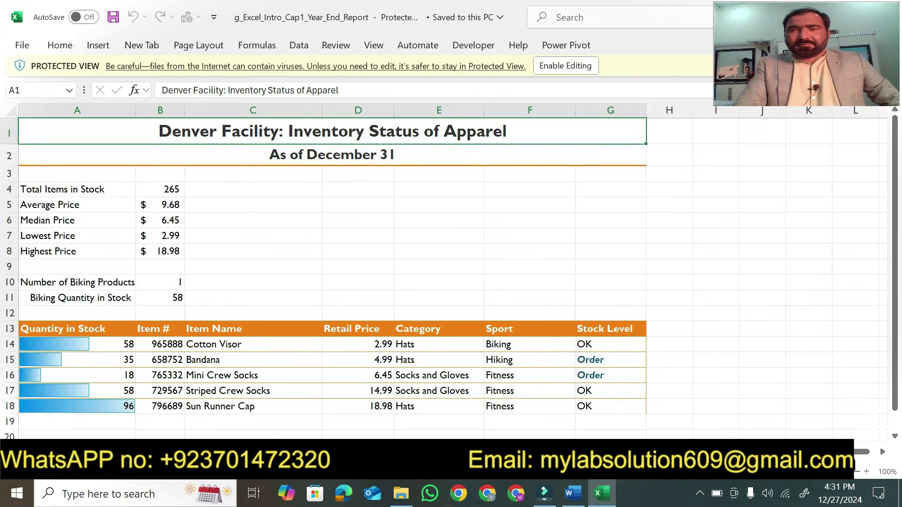
click(578, 66)
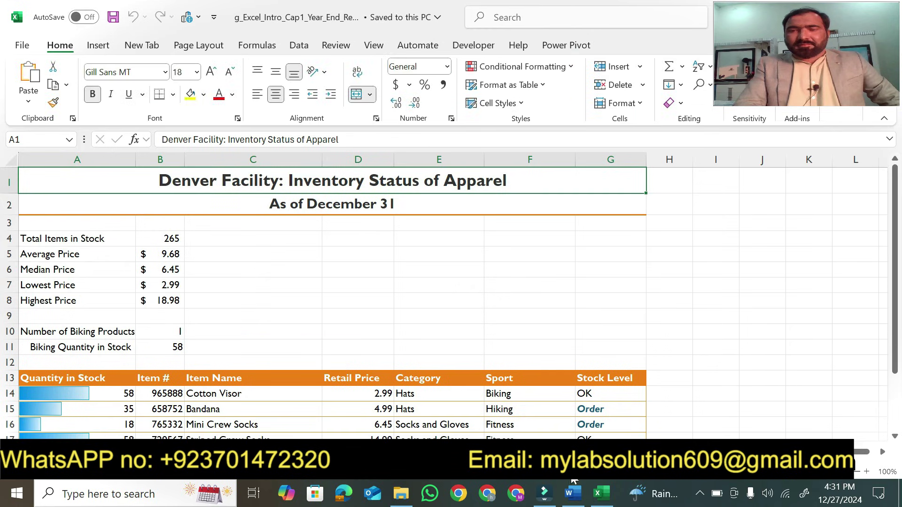
Step: Switch to the Word instructions and highlight "On the Net Sales worksheet" in step 2 in yellow
click(572, 494)
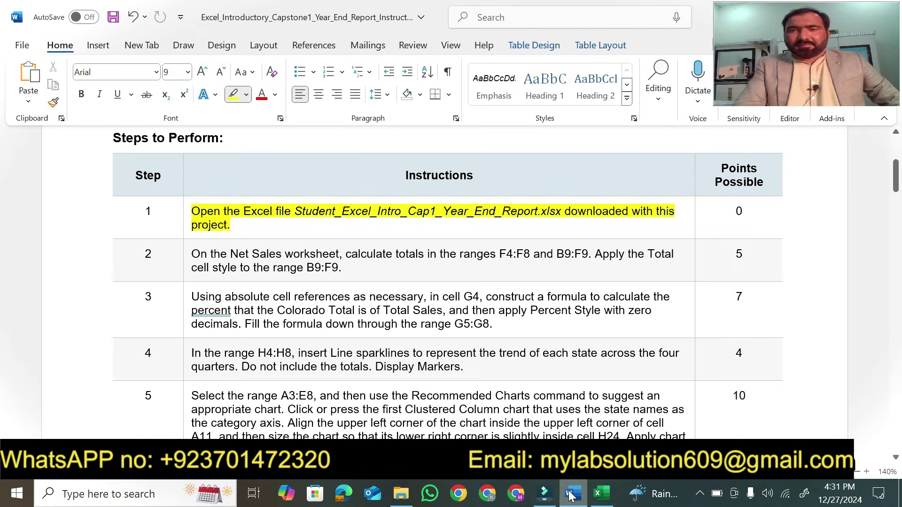
drag(894, 185, 884, 197)
drag(193, 141, 340, 140)
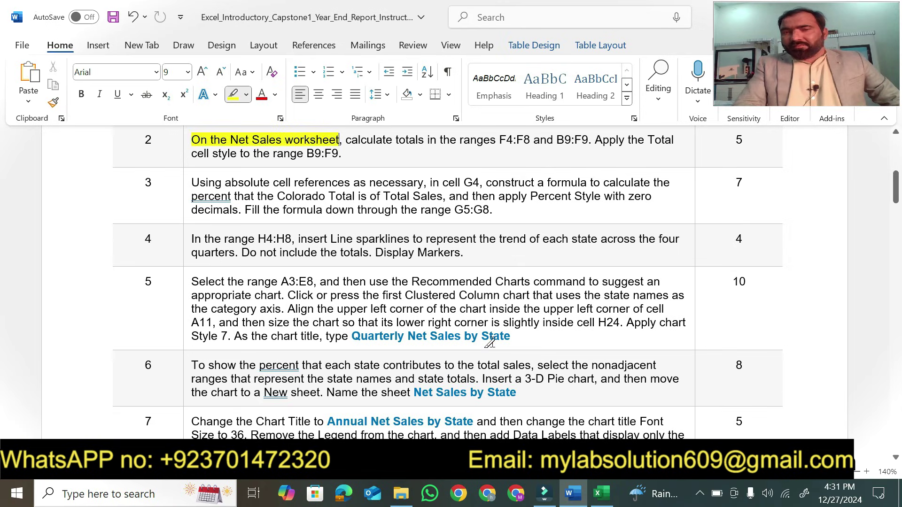
Step: Switch to the Excel workbook, look through each of its worksheets and return to the annual net sales sheet
click(602, 493)
mouse_move(573, 493)
click(75, 452)
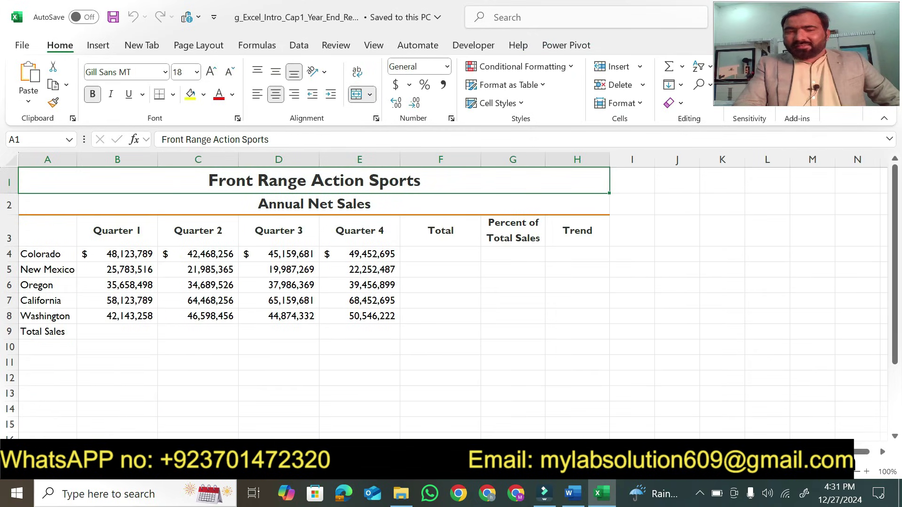
click(141, 451)
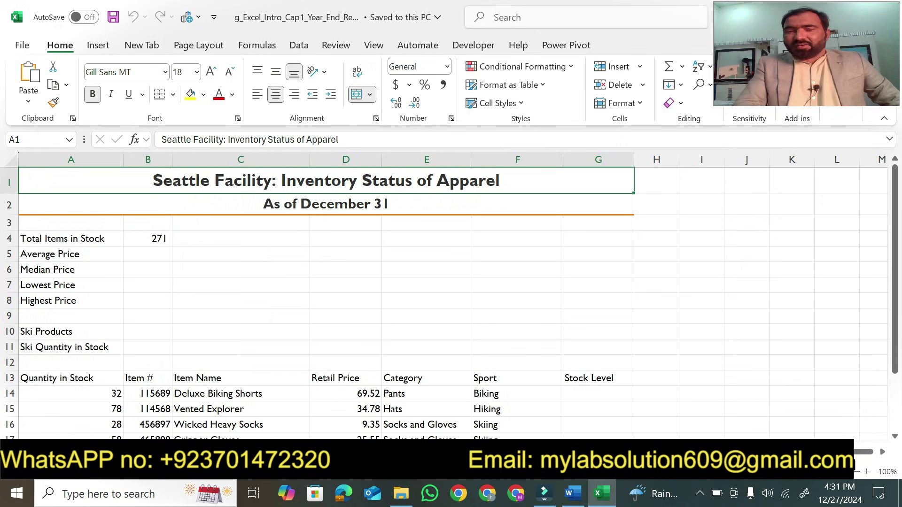
click(217, 452)
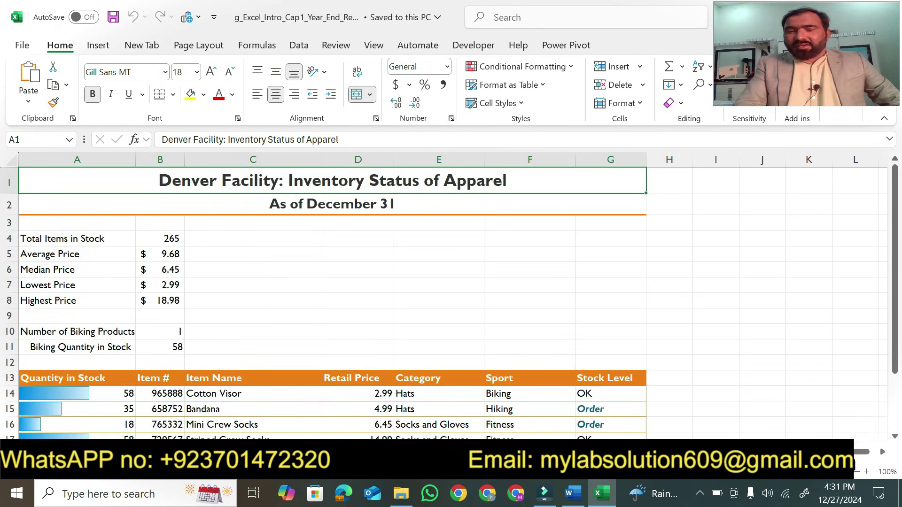
click(294, 451)
click(369, 452)
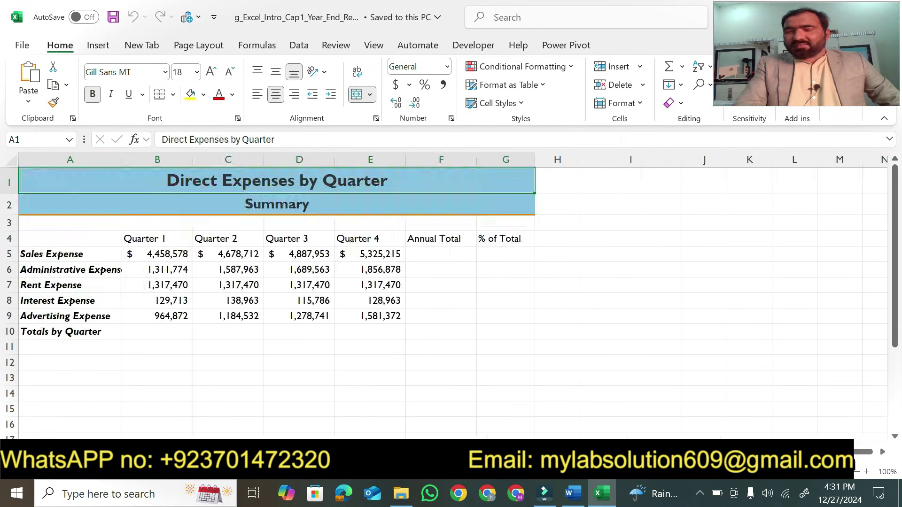
click(434, 452)
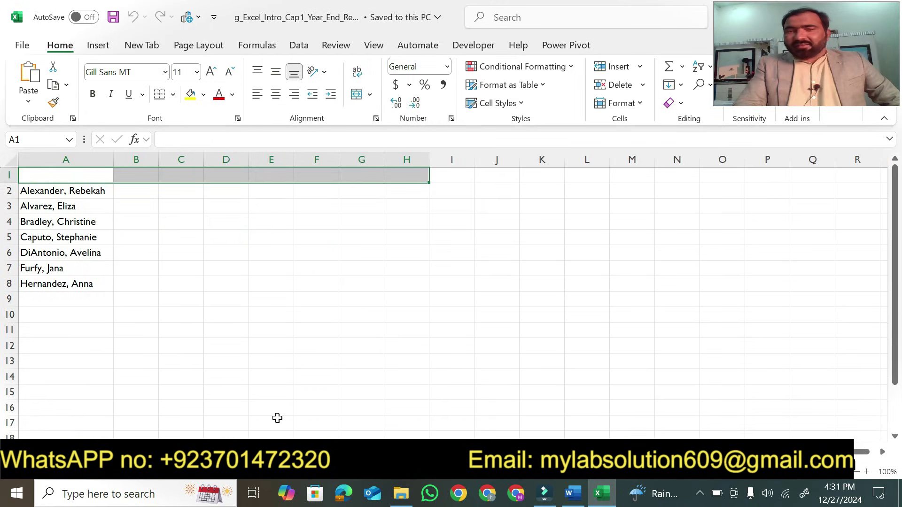
click(84, 452)
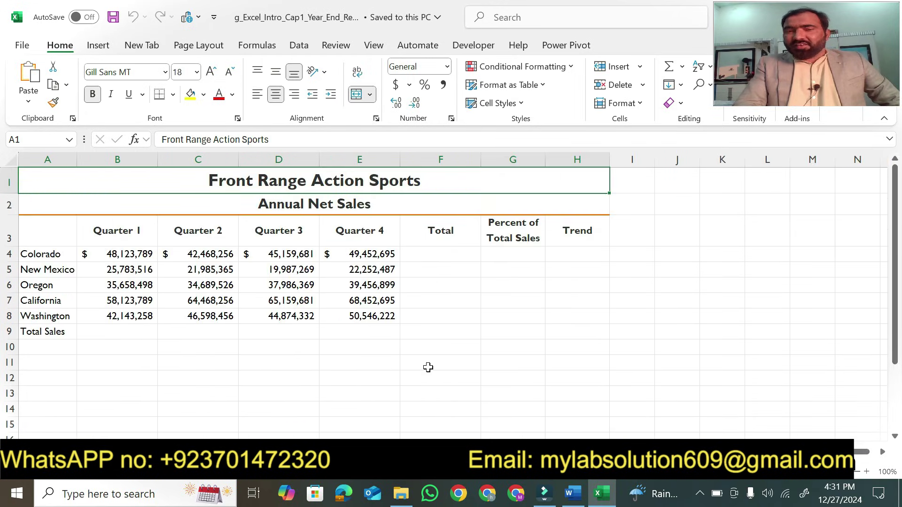
Step: In the Word instructions, highlight "calculate totals in the ranges F4:F8" in step 2 in yellow
click(570, 494)
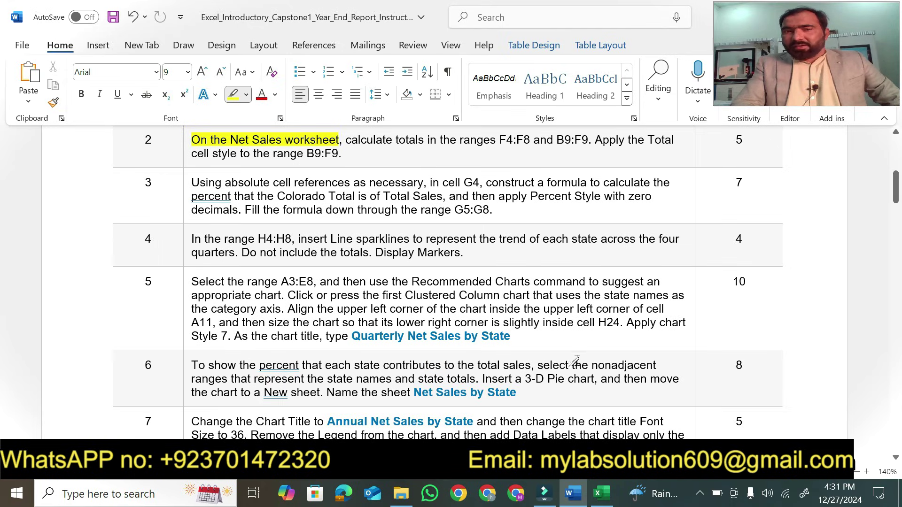
click(599, 493)
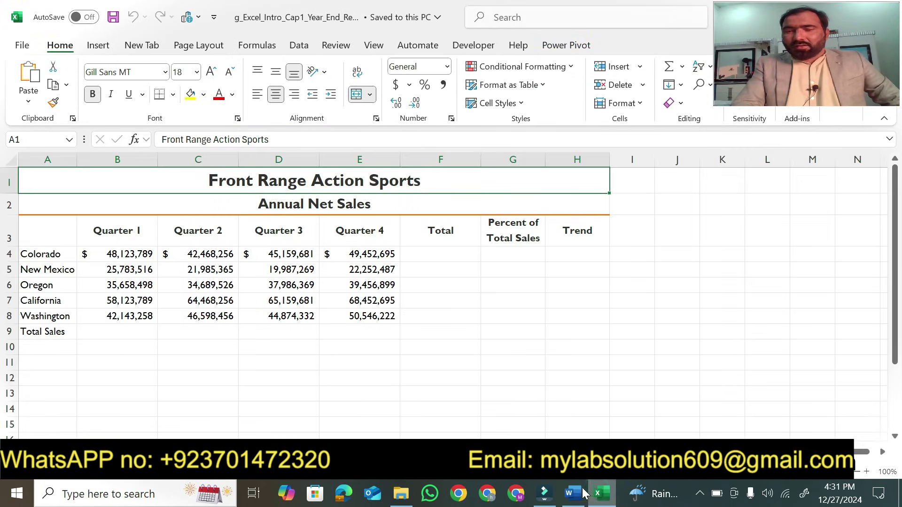
click(582, 493)
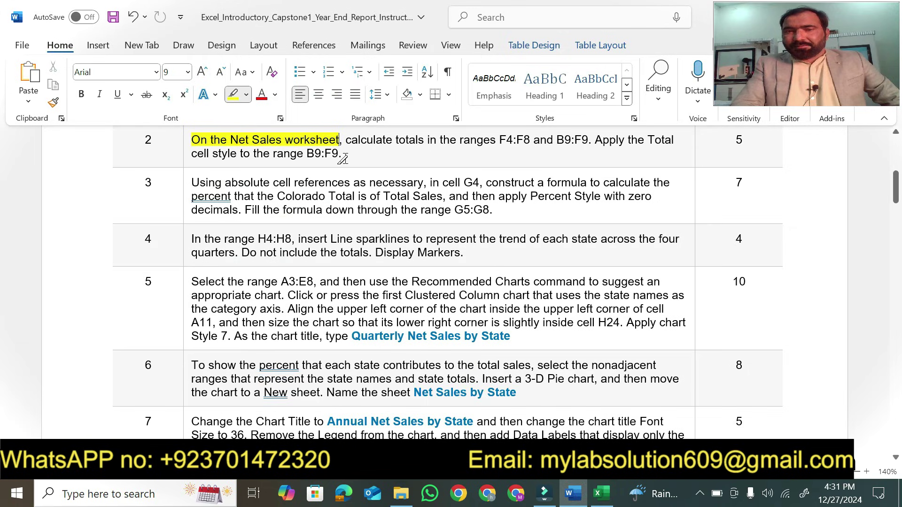
mouse_move(346, 141)
mouse_down()
mouse_move(513, 150)
mouse_move(555, 141)
mouse_move(534, 142)
mouse_up()
Step: In the Excel workbook, enter =SUM(B4:E4) in cell F4 and fill the formula down through F8
click(602, 494)
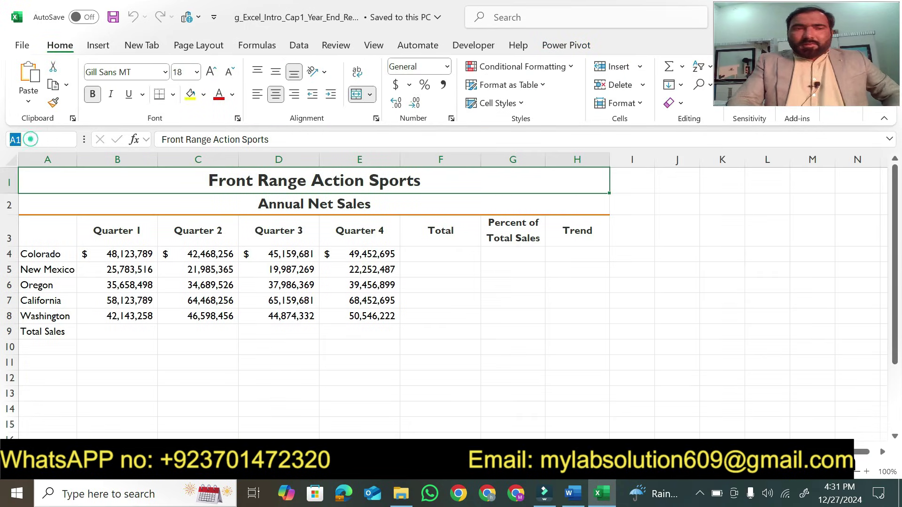
text(f4:f8)
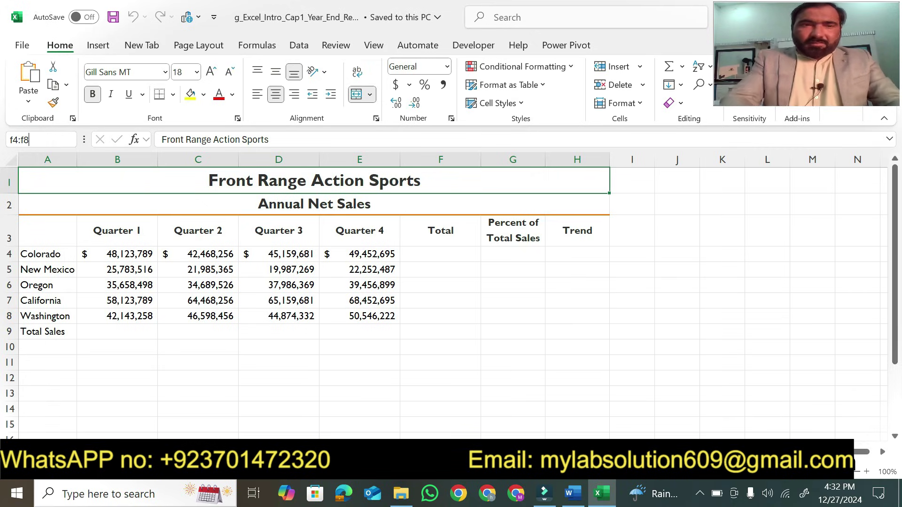
key(Return)
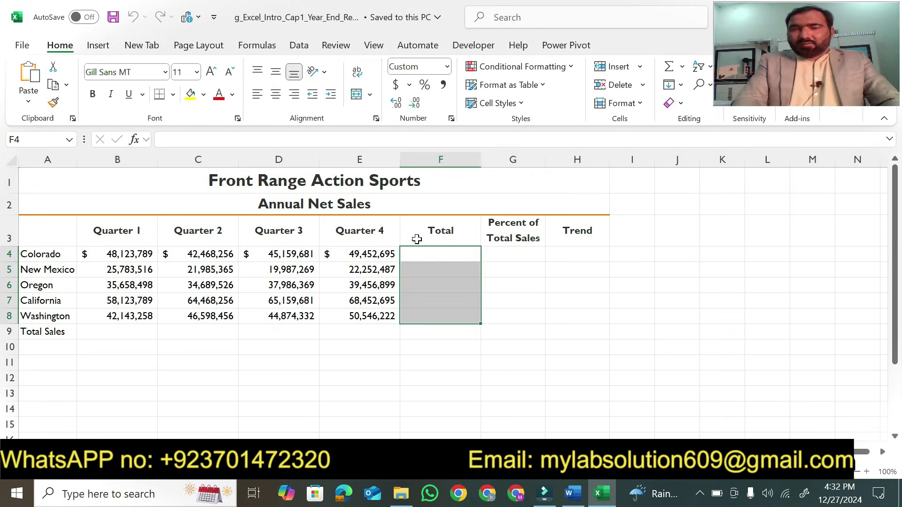
click(424, 254)
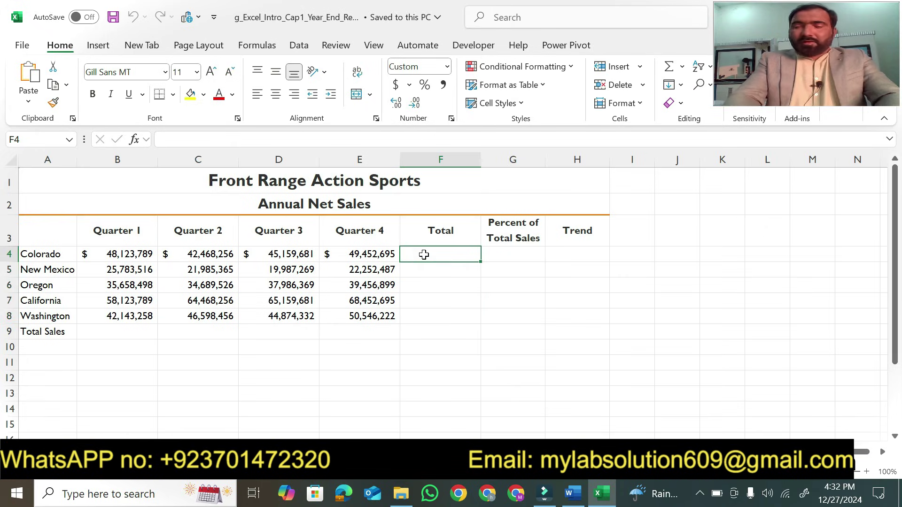
text(=sum)
key(Tab)
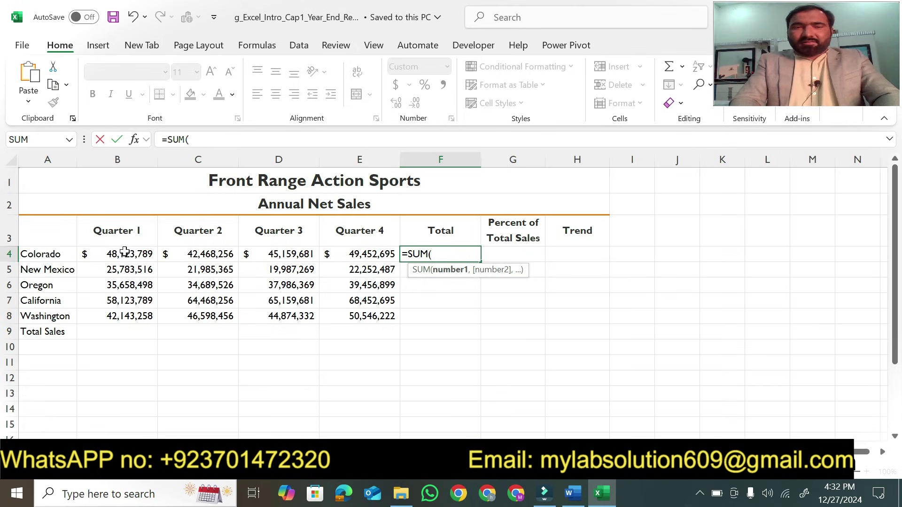
drag(118, 252, 342, 254)
key(Return)
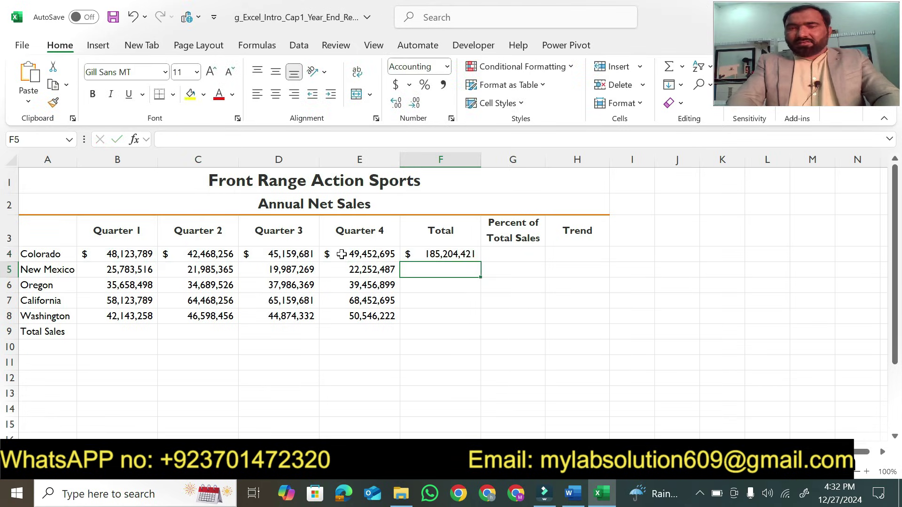
click(459, 254)
drag(483, 260, 479, 329)
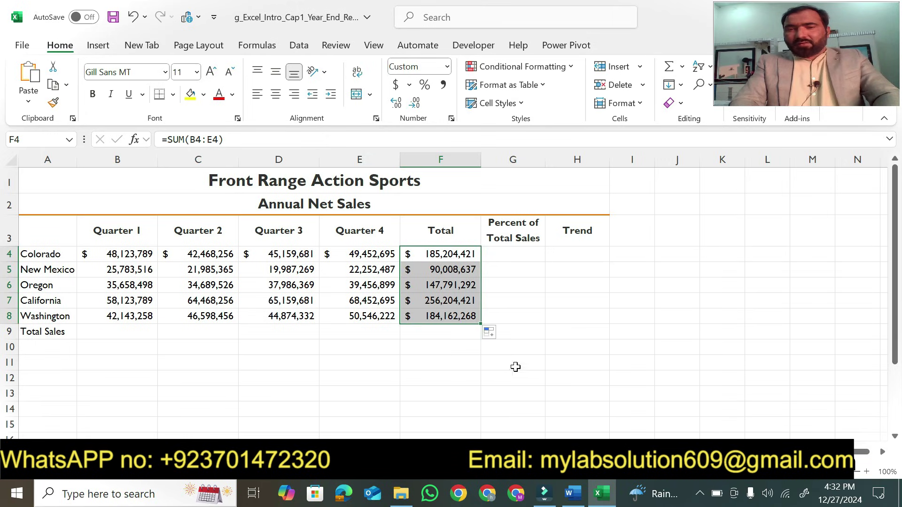
Step: Highlight the range reference B9:F9 beside F4:F8 in step 2 of the Word instructions, and return to the Excel workbook
click(580, 493)
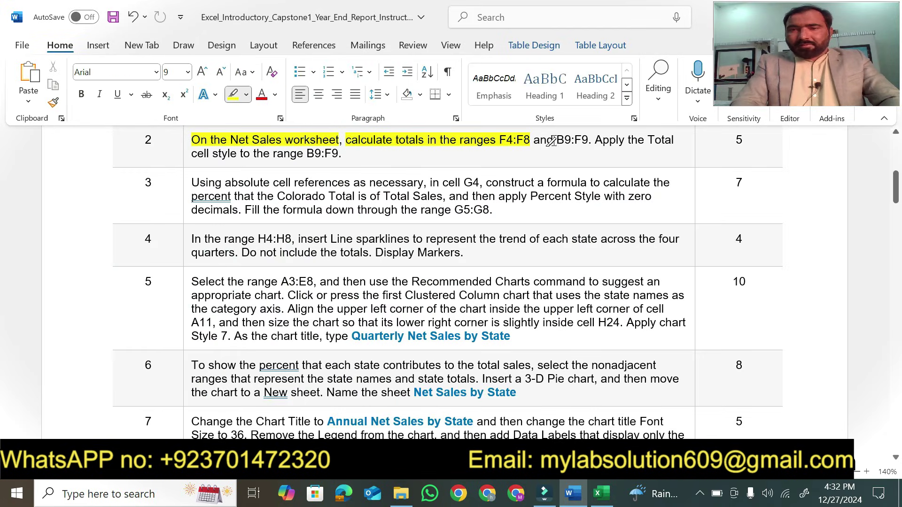
drag(555, 141, 589, 140)
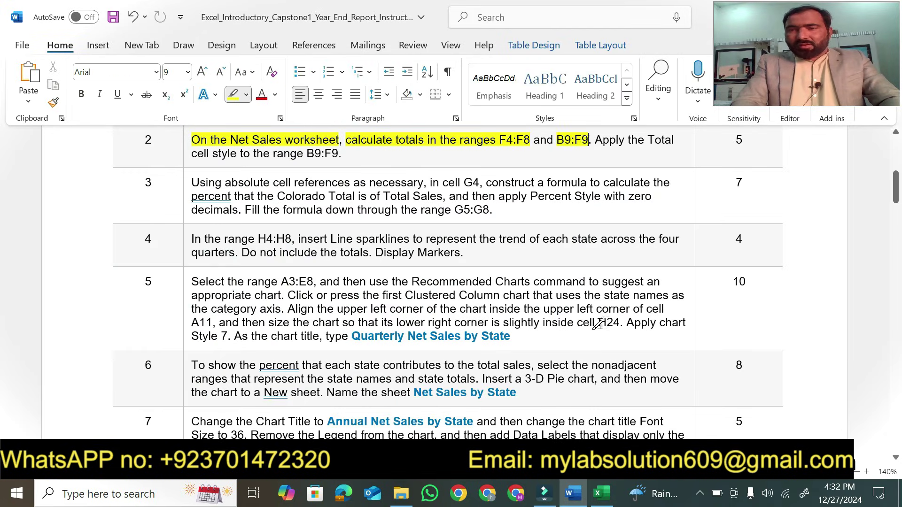
click(602, 493)
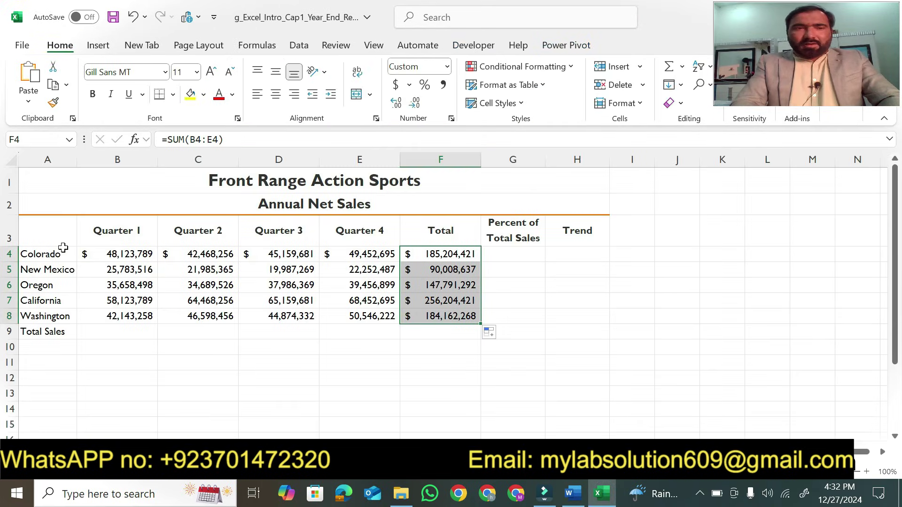
Step: Enter =SUM(B4:B8) in cell B9 of the Total Sales row and fill the formula across through F9
click(27, 139)
text(b)
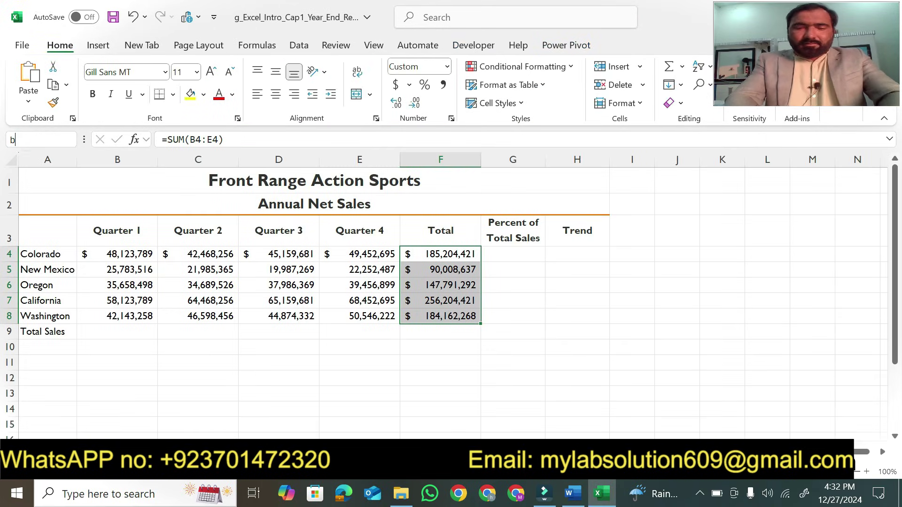
text(9:f9)
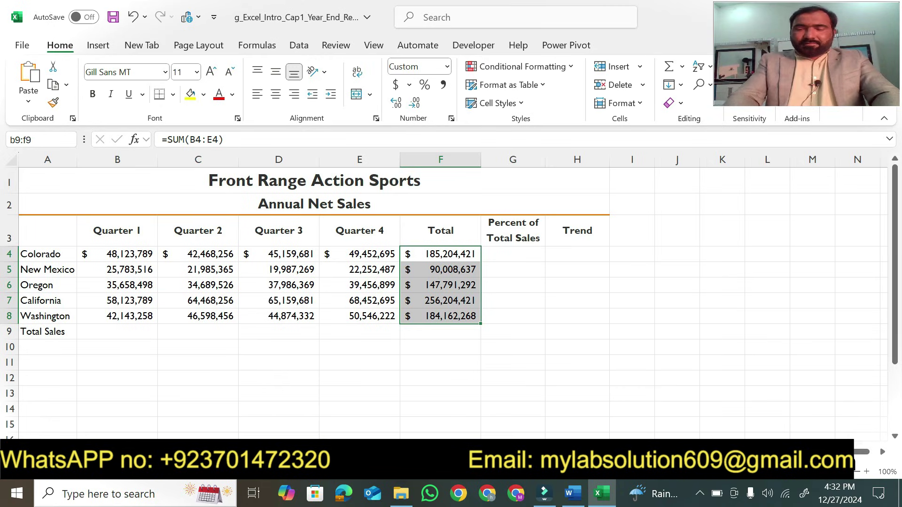
key(Return)
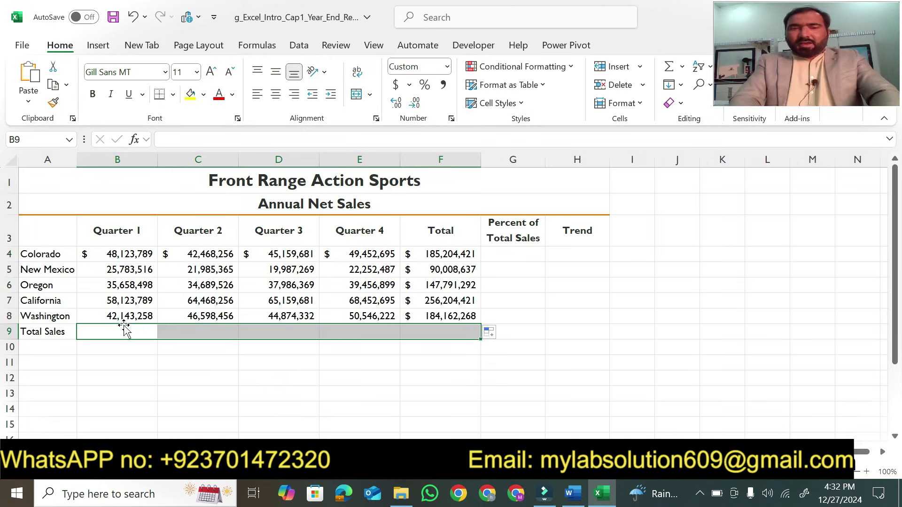
text(=)
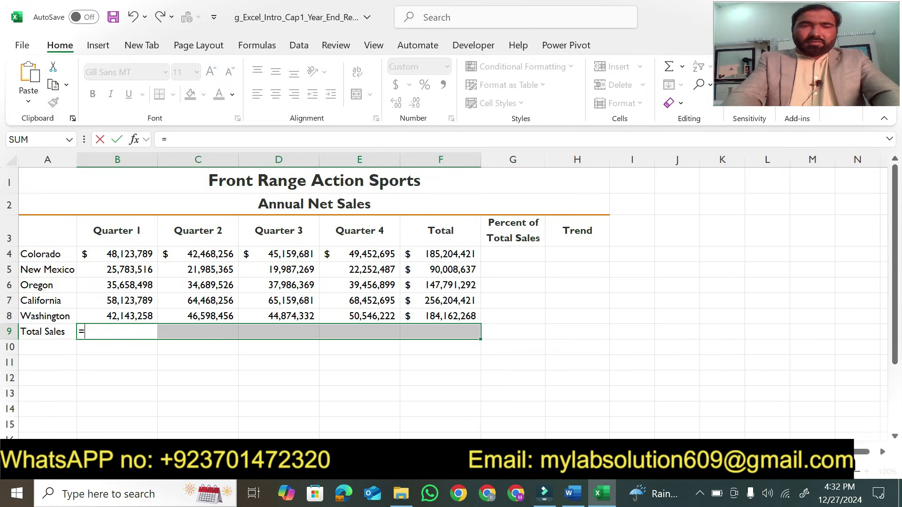
text(sum)
key(Tab)
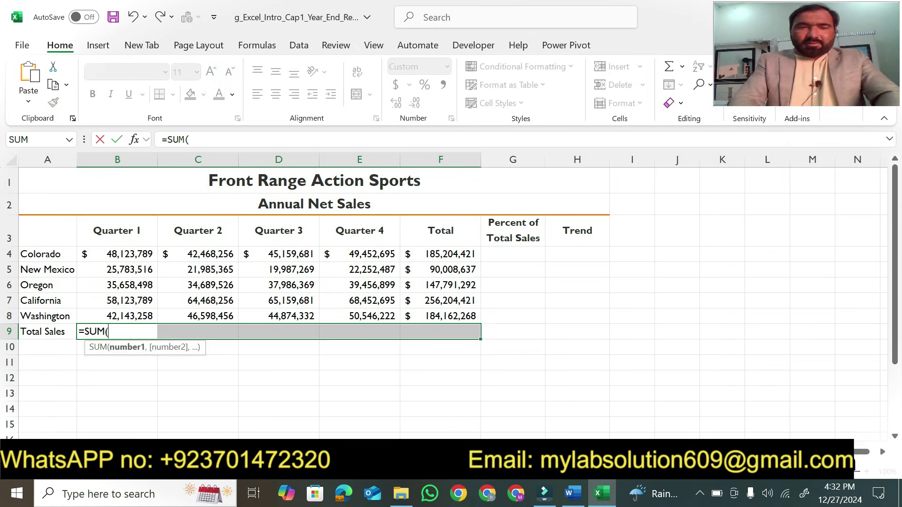
drag(113, 253, 119, 319)
key(Return)
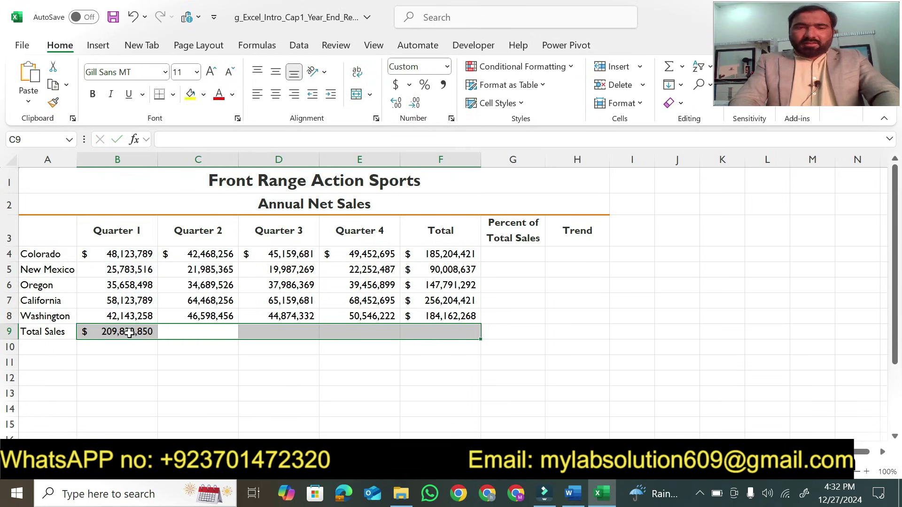
click(130, 332)
drag(159, 338, 380, 338)
drag(435, 339, 446, 340)
Step: Switch to the Word instructions and highlight "Apply the Total cell style to the range B9:F9" in step 2 in yellow
click(573, 493)
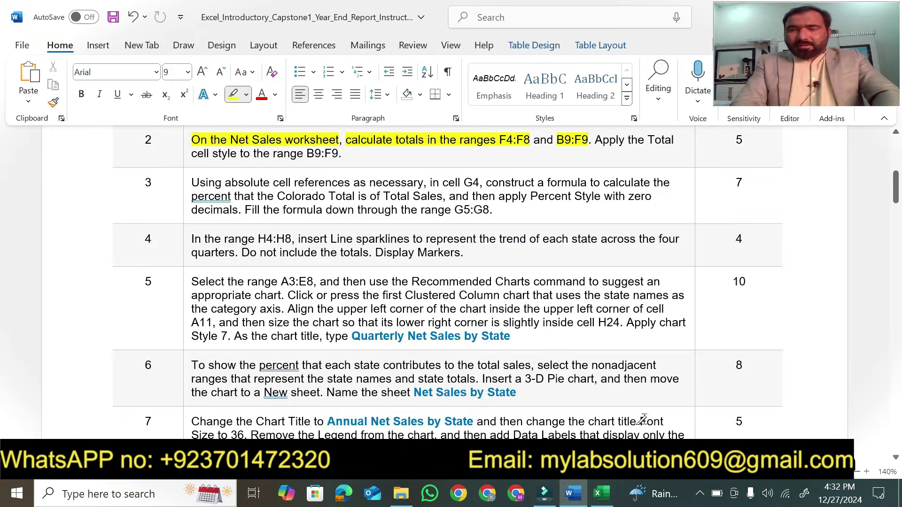
click(601, 493)
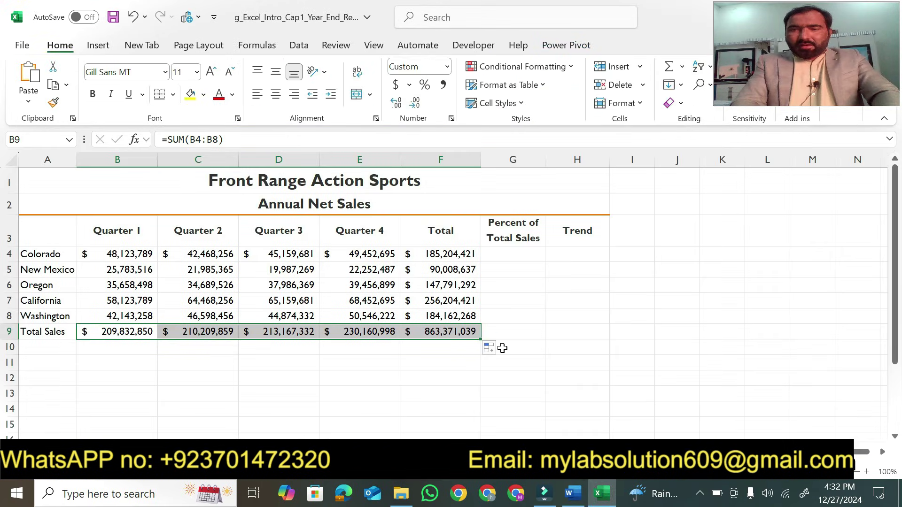
click(573, 494)
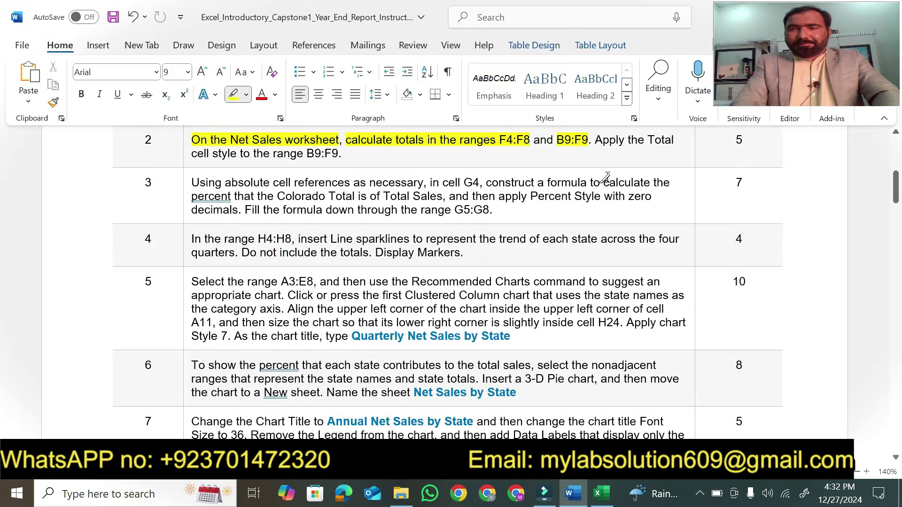
drag(597, 140, 674, 140)
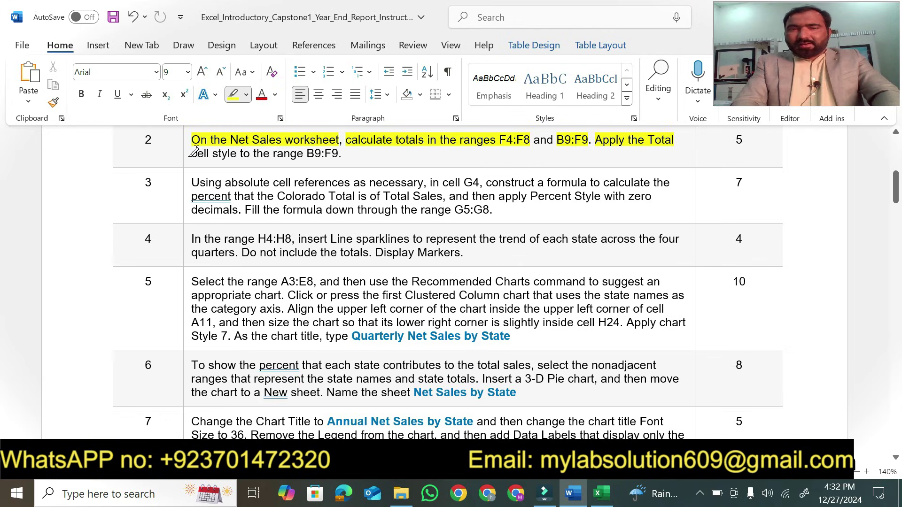
drag(193, 154, 334, 161)
Step: In the Excel workbook, apply the Total cell style to the range B9:F9
click(601, 494)
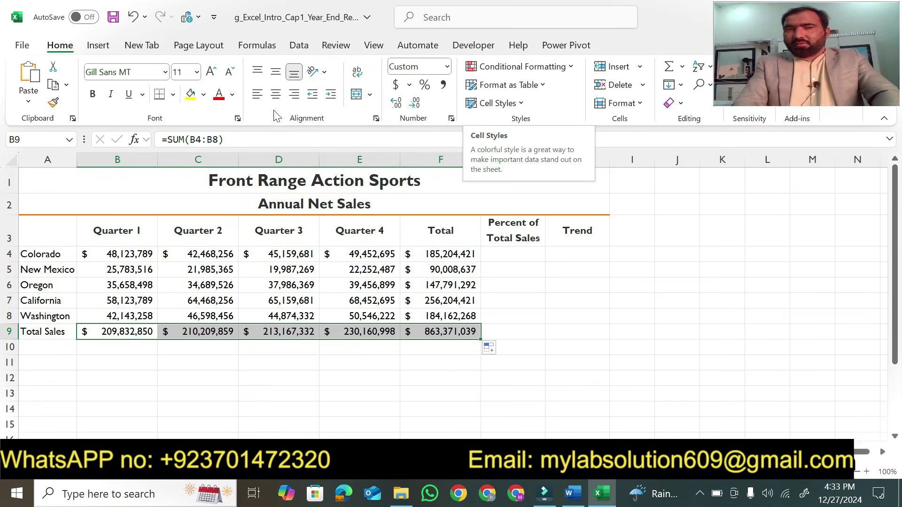
click(521, 104)
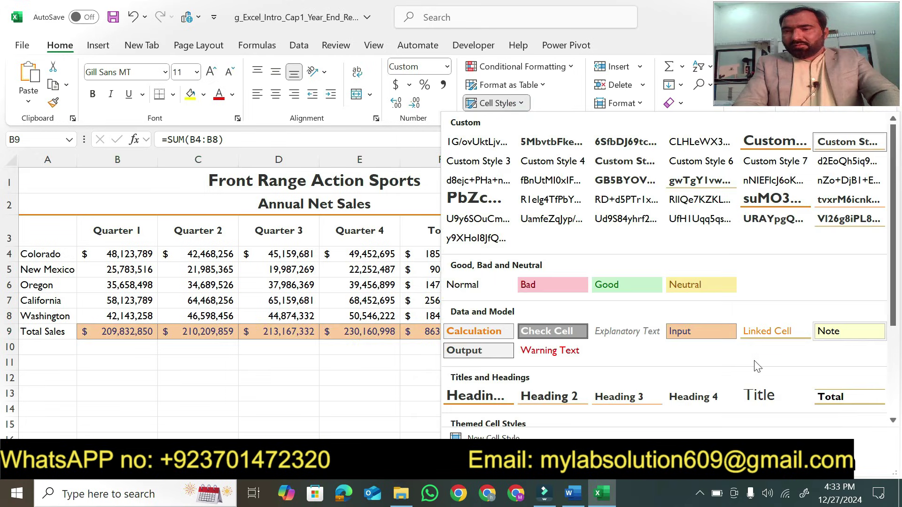
click(831, 395)
Step: In the Word instructions, highlight the step 3 phrases on using absolute references in G4 to calculate Colorado's percent of Total Sales
click(572, 494)
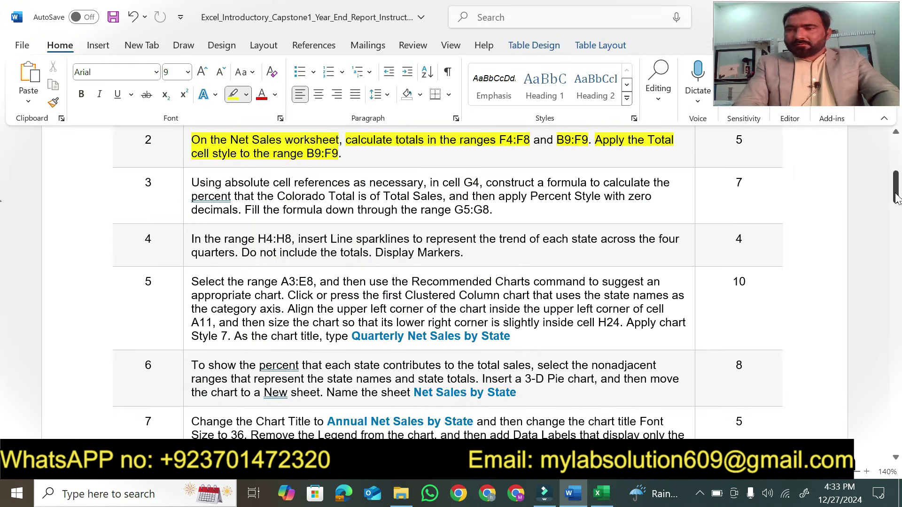
click(896, 458)
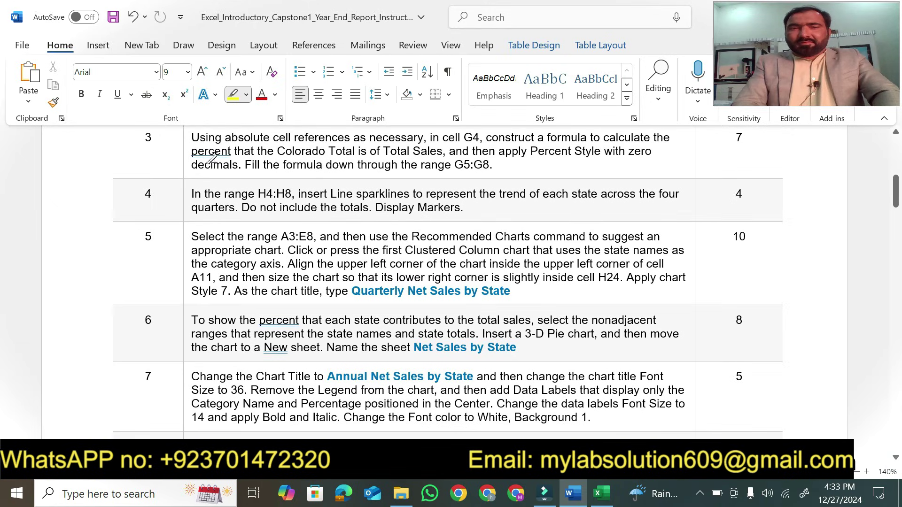
drag(192, 136, 400, 133)
click(601, 493)
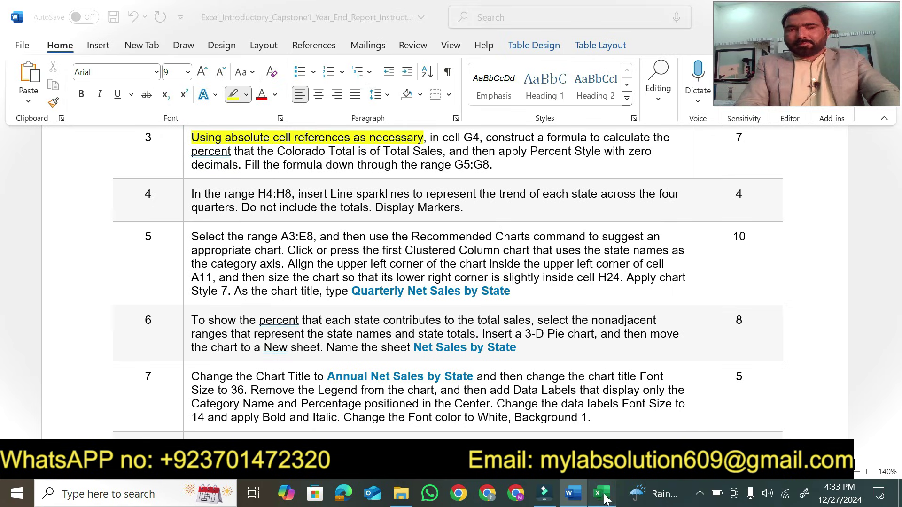
click(573, 494)
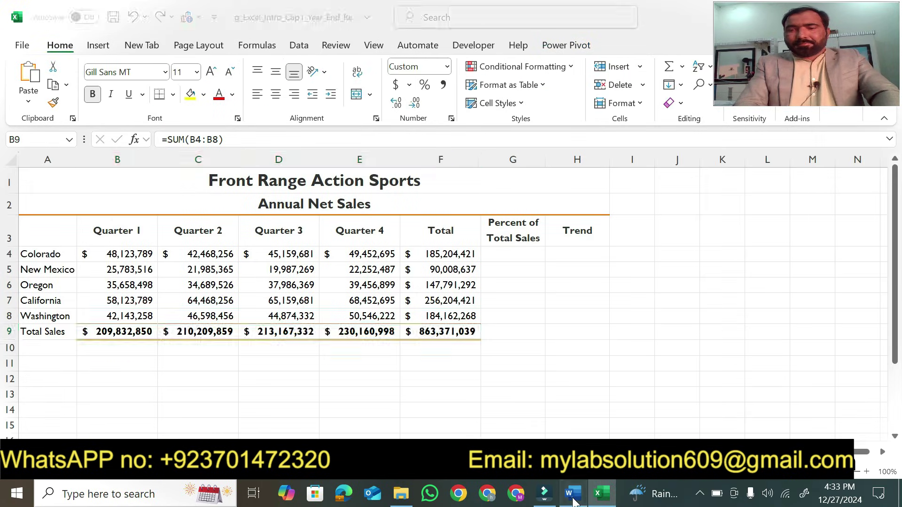
drag(429, 136, 612, 137)
mouse_move(234, 149)
mouse_down()
mouse_move(190, 151)
mouse_move(425, 153)
mouse_up()
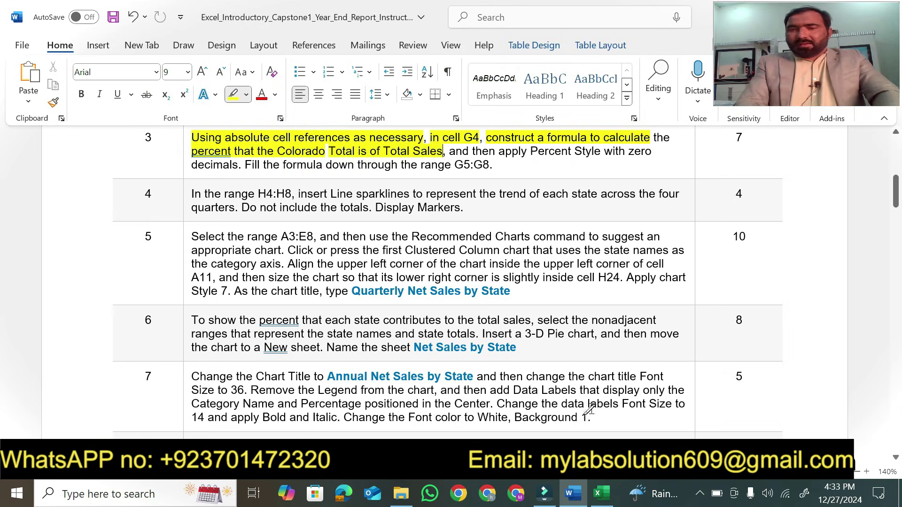
Step: In the Excel workbook, enter =F4/$F$9 in cell G4 for Colorado's percent of total sales, and reselect G4
click(601, 493)
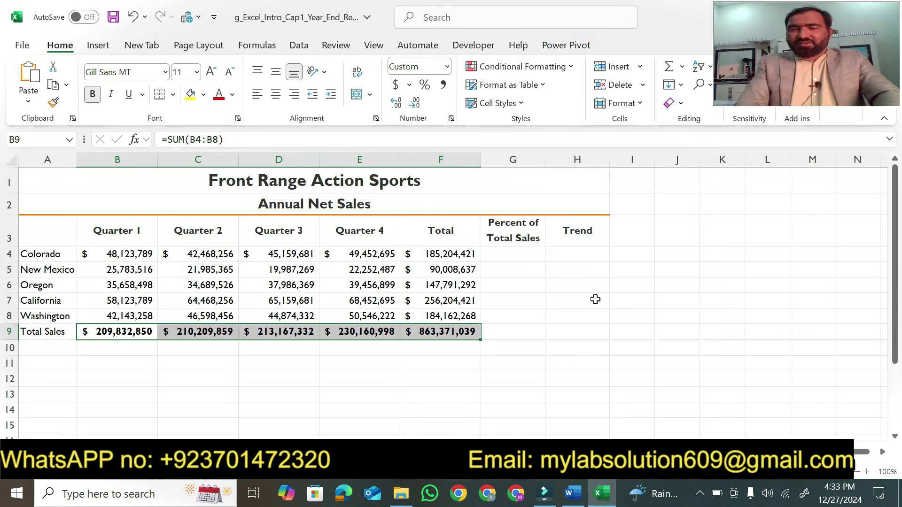
click(503, 251)
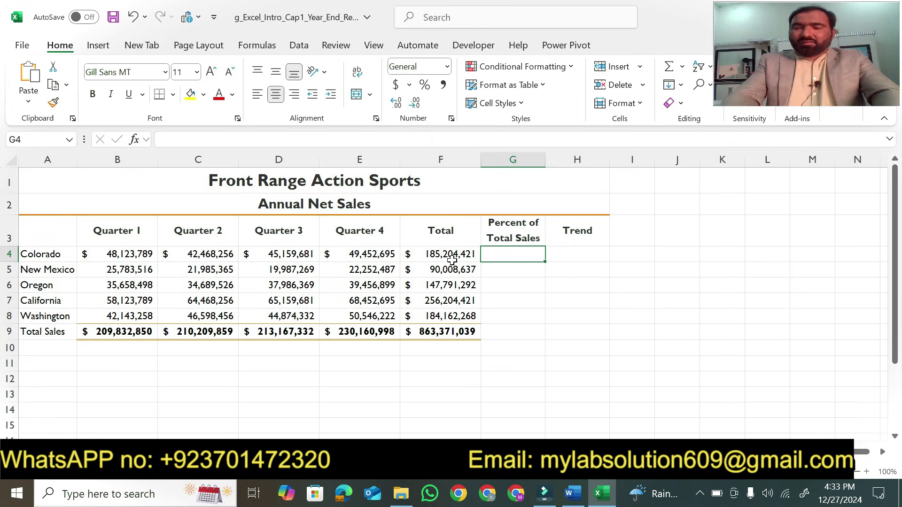
text(=)
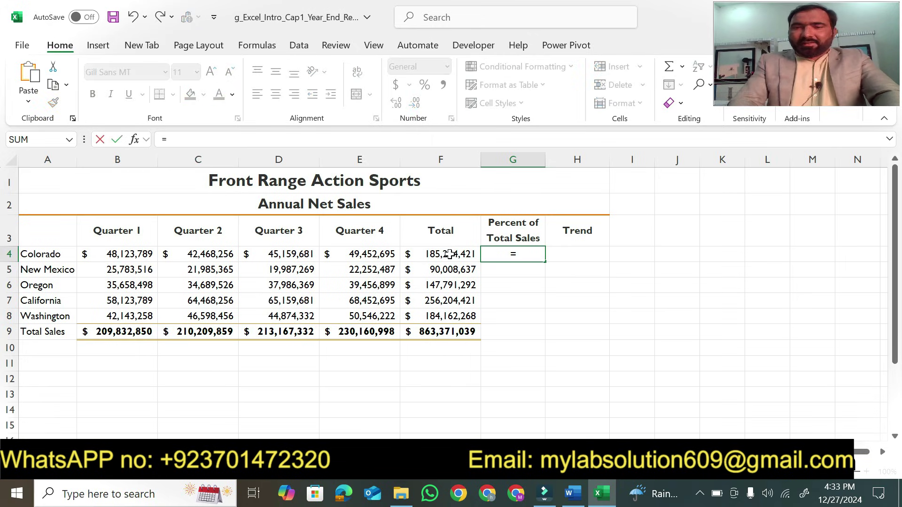
click(450, 252)
text(/)
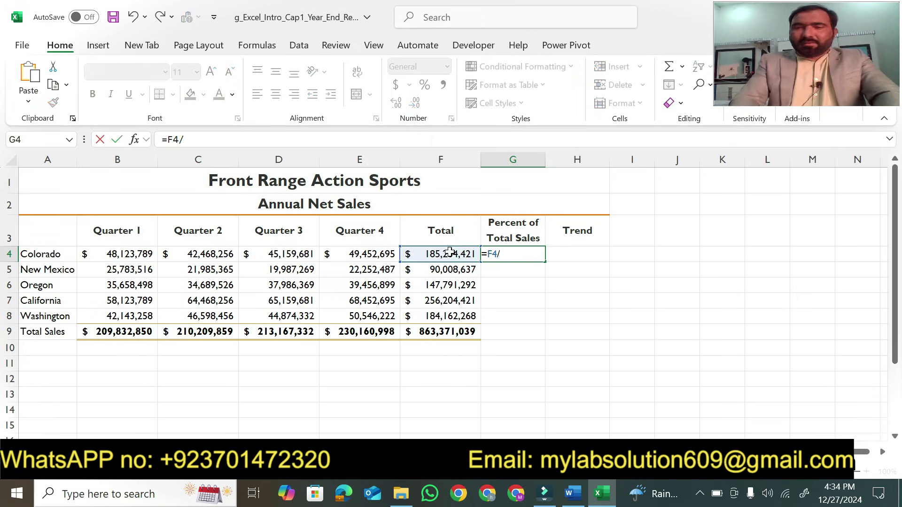
click(425, 333)
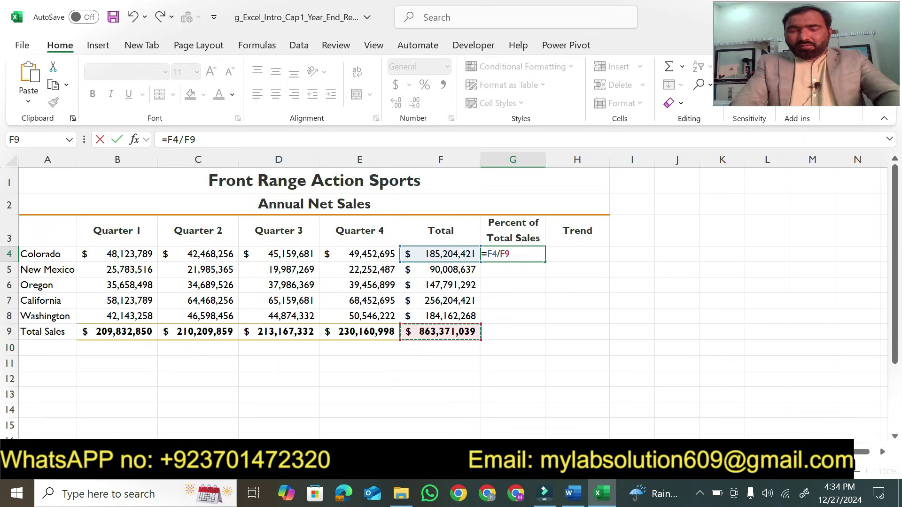
key(F4)
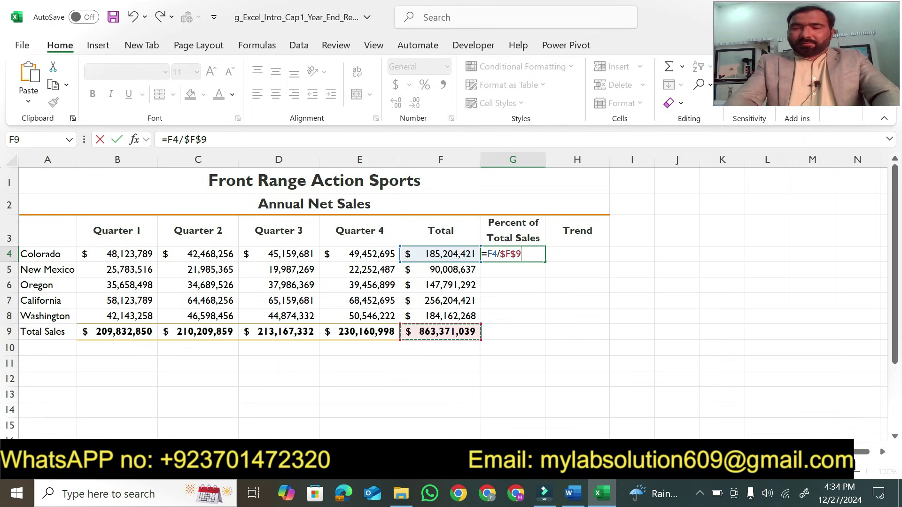
key(Return)
click(510, 255)
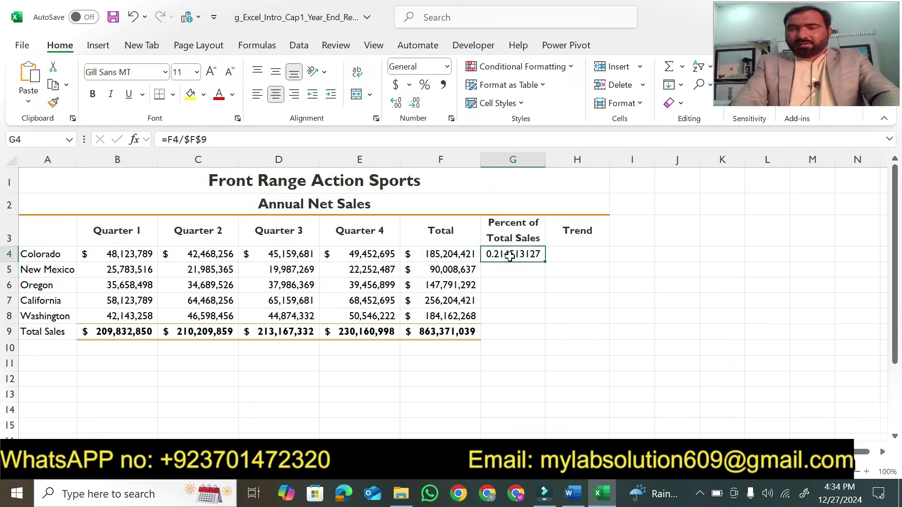
Step: In the Word instructions, highlight "apply Percent Style with zero decimals" in step 3 in yellow
click(574, 495)
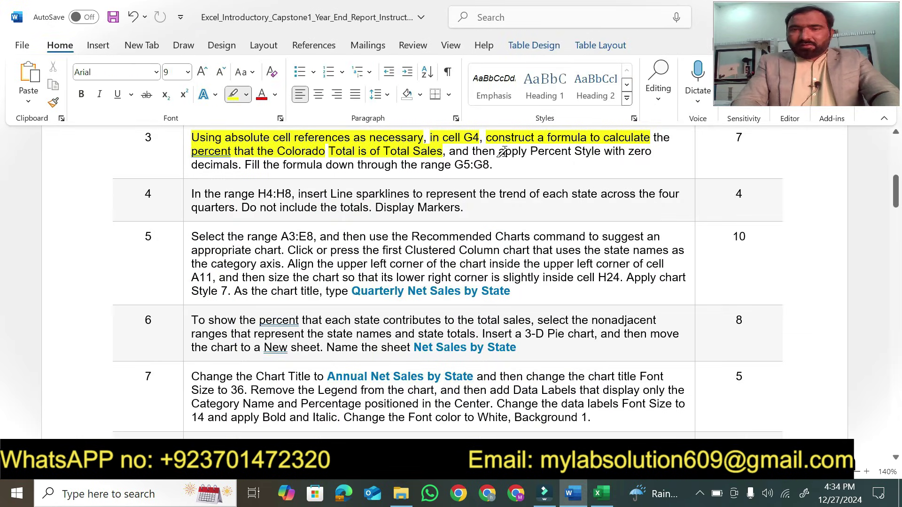
drag(501, 151, 652, 151)
drag(190, 164, 241, 164)
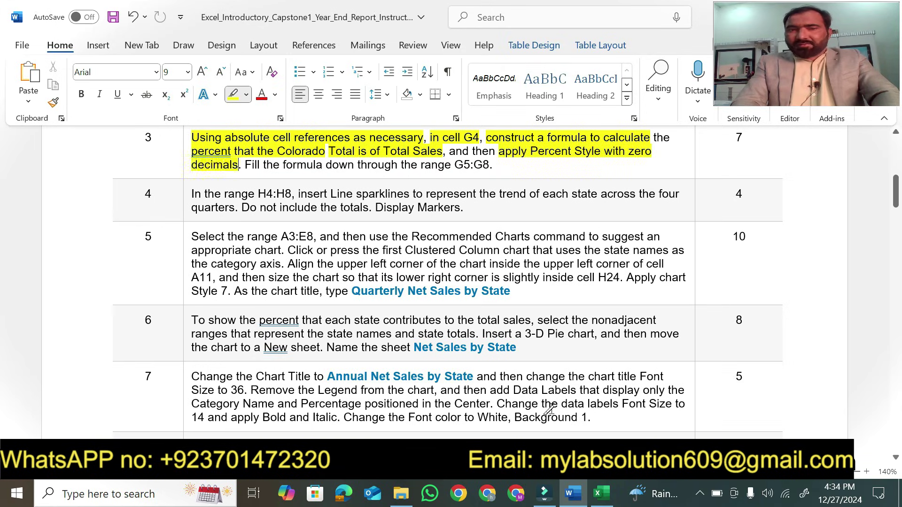
Step: In the Excel workbook, format cell G4 as Percent Style with zero decimals and fill its formula down through G8
click(606, 501)
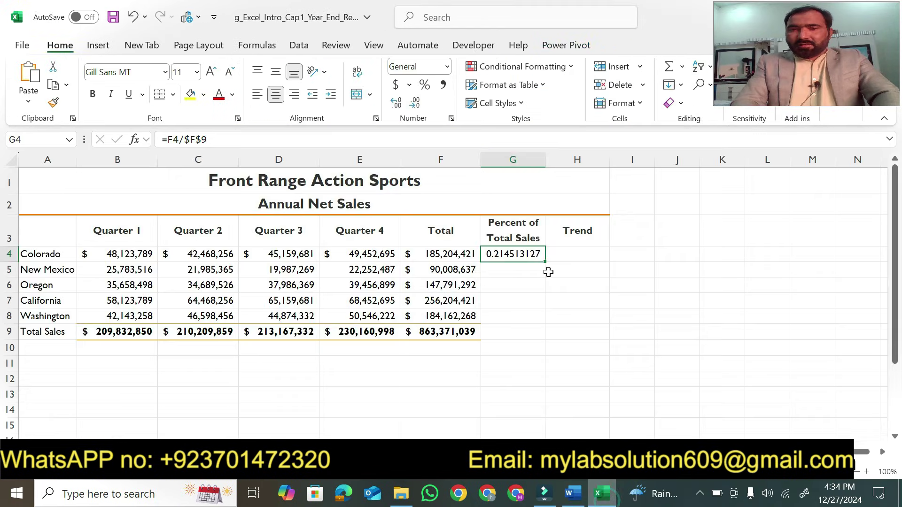
click(425, 88)
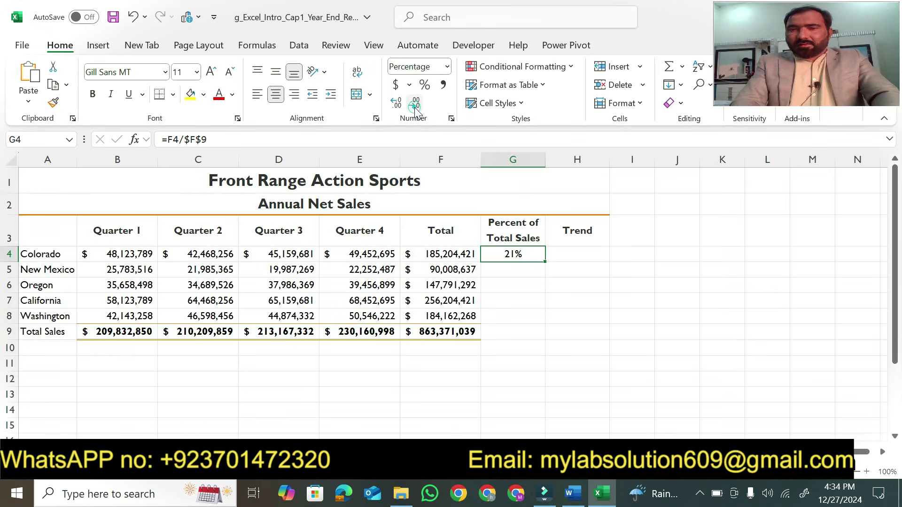
click(398, 105)
click(420, 106)
drag(544, 262, 535, 324)
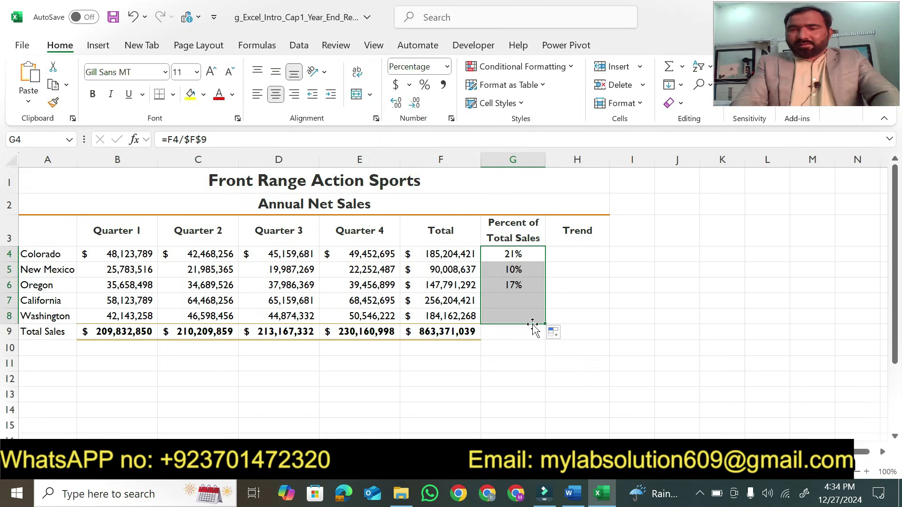
Step: Return to the Word instructions and highlight "In the range H4:H8" in step 4 in yellow
click(573, 493)
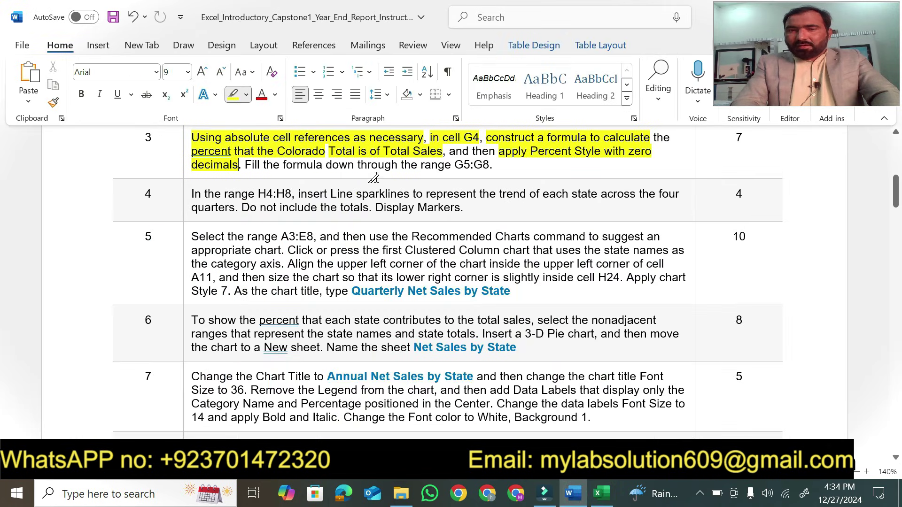
click(601, 494)
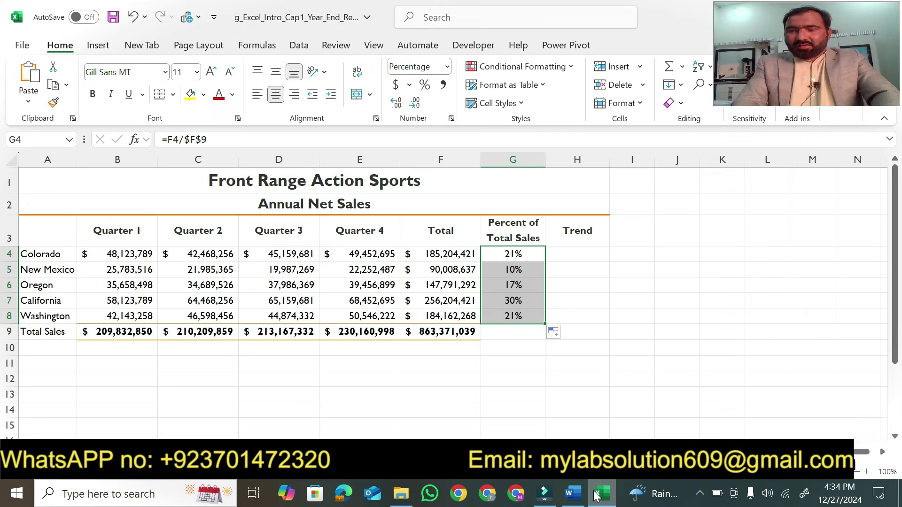
click(573, 493)
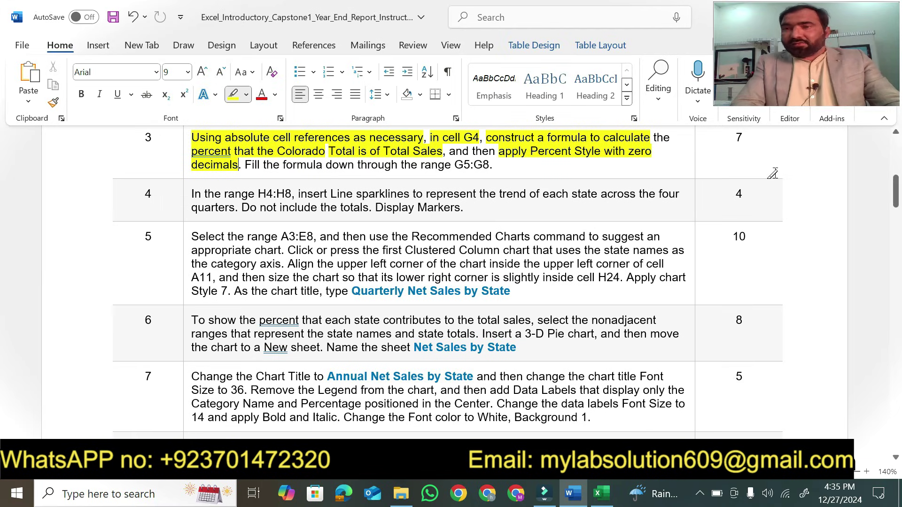
click(895, 459)
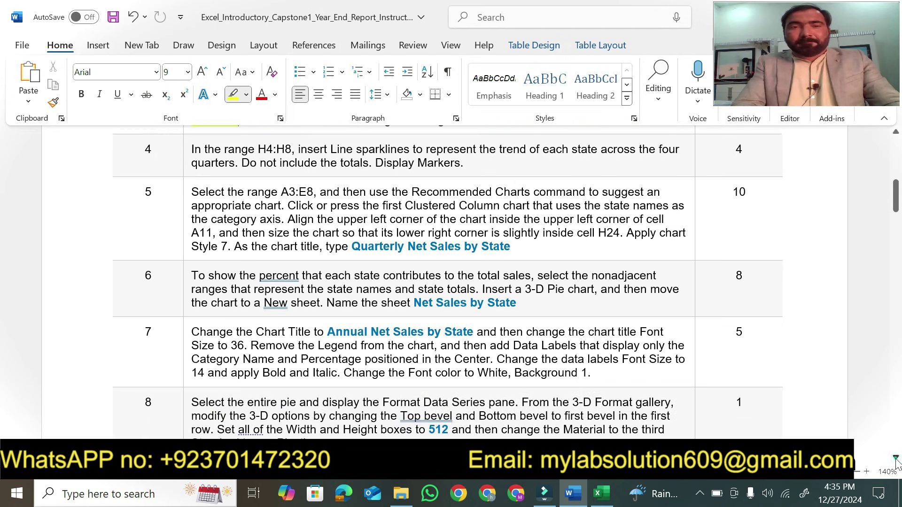
click(895, 457)
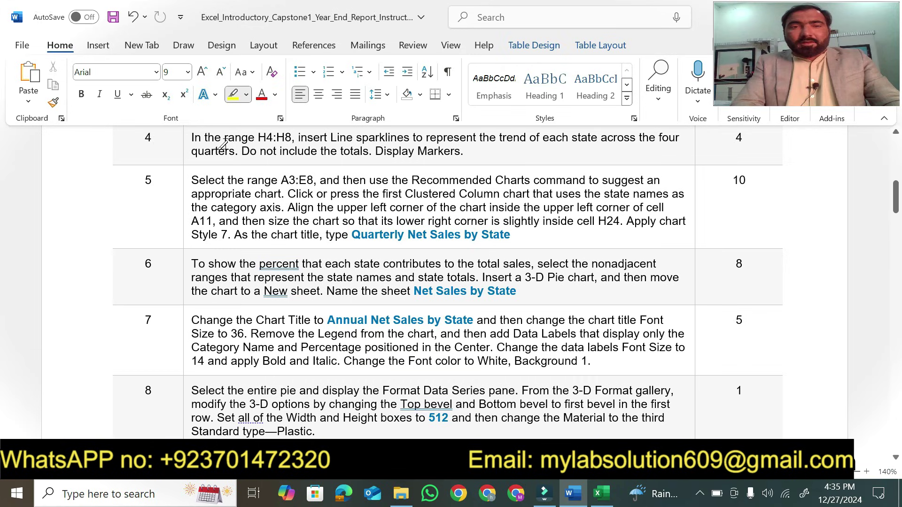
mouse_move(191, 137)
mouse_down()
mouse_move(256, 139)
mouse_move(282, 152)
mouse_move(284, 140)
mouse_up()
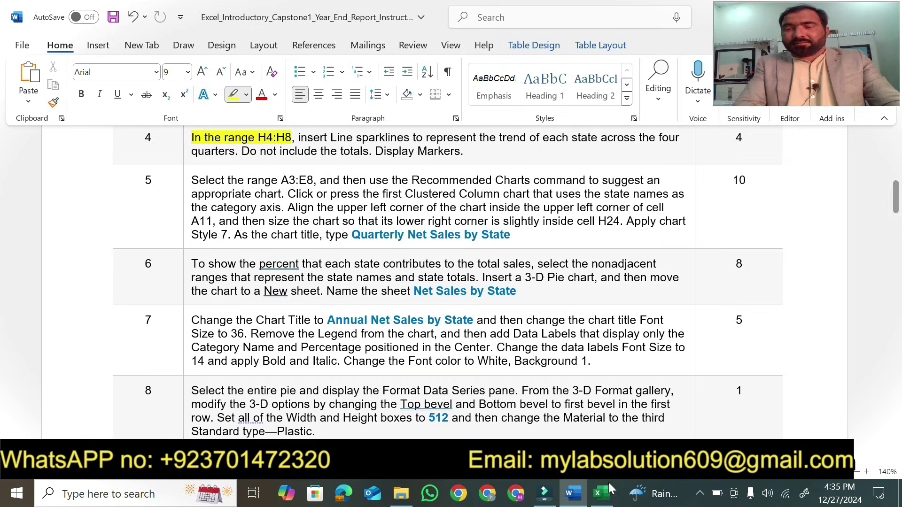
Step: Select H4:H8 in the Excel workbook, and highlight "insert Line sparklines" and "trend of each state across the four" in Word step 4 in yellow
click(603, 494)
drag(572, 253, 575, 319)
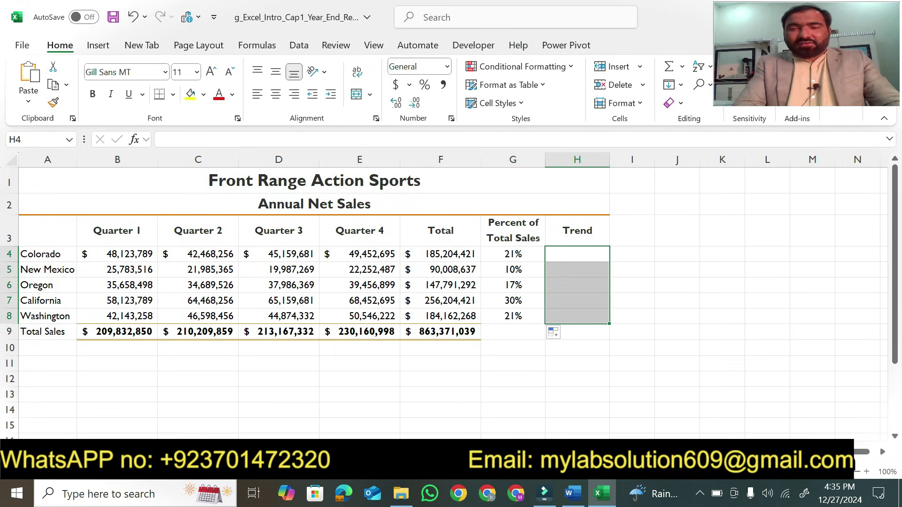
click(572, 493)
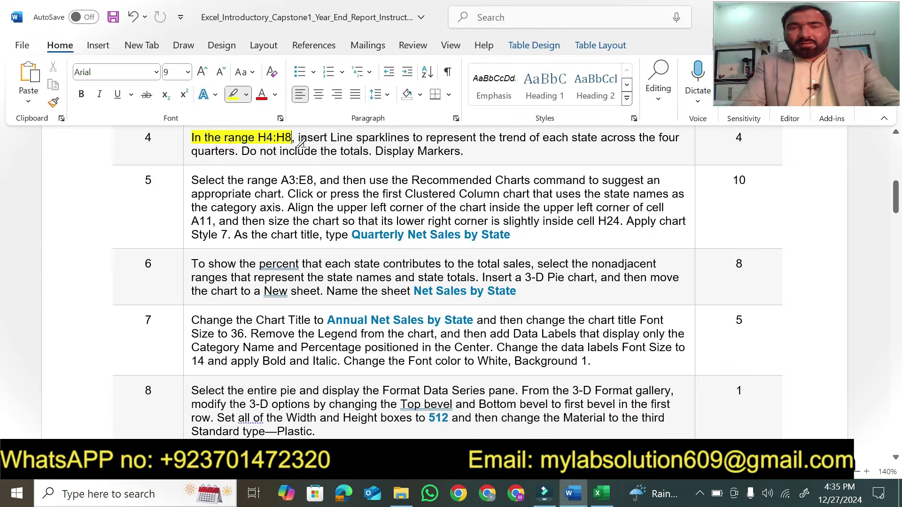
mouse_move(298, 137)
mouse_down()
mouse_move(653, 141)
mouse_move(339, 136)
mouse_move(253, 175)
mouse_move(209, 148)
mouse_move(365, 147)
mouse_up()
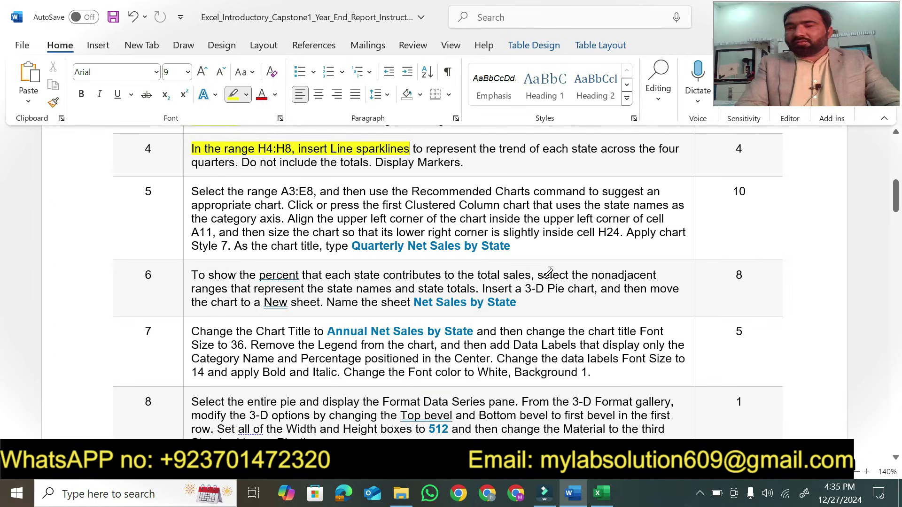
drag(498, 150, 679, 148)
Step: In the Excel workbook, insert Line sparklines in H4:H8 using B4:E8 as the data range
click(602, 494)
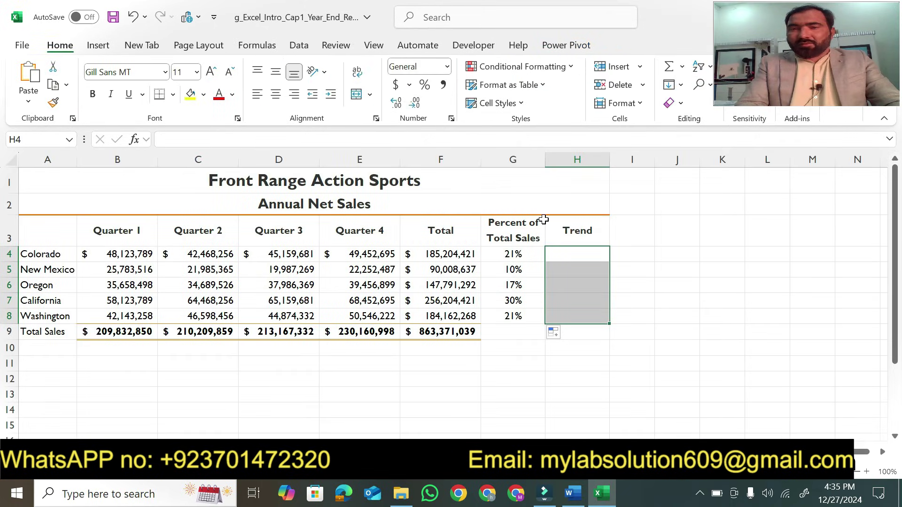
click(98, 47)
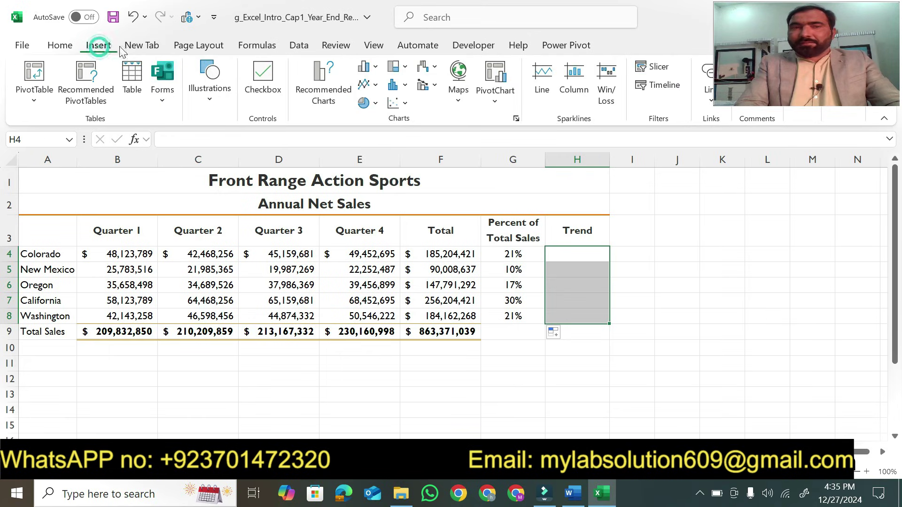
click(543, 78)
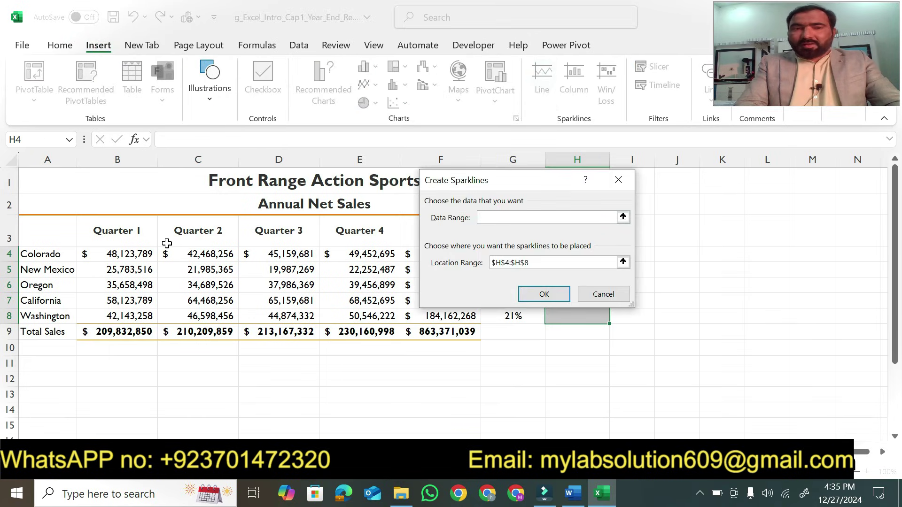
drag(111, 254, 385, 310)
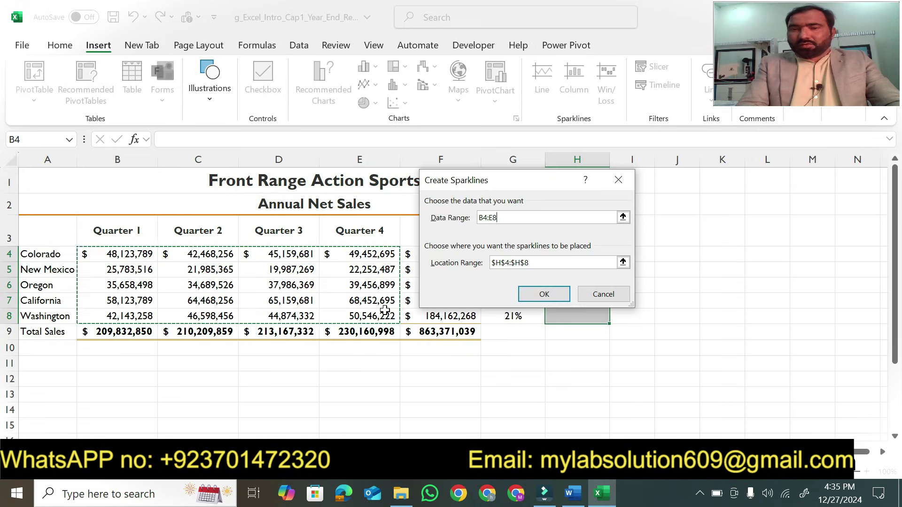
click(555, 292)
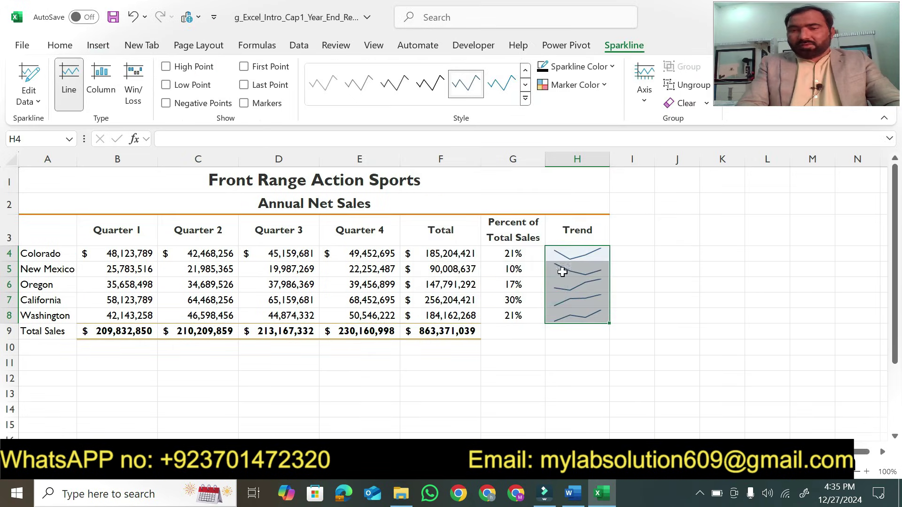
Step: In the Word instructions, highlight "Do not include the totals" in step 4 in yellow
click(572, 493)
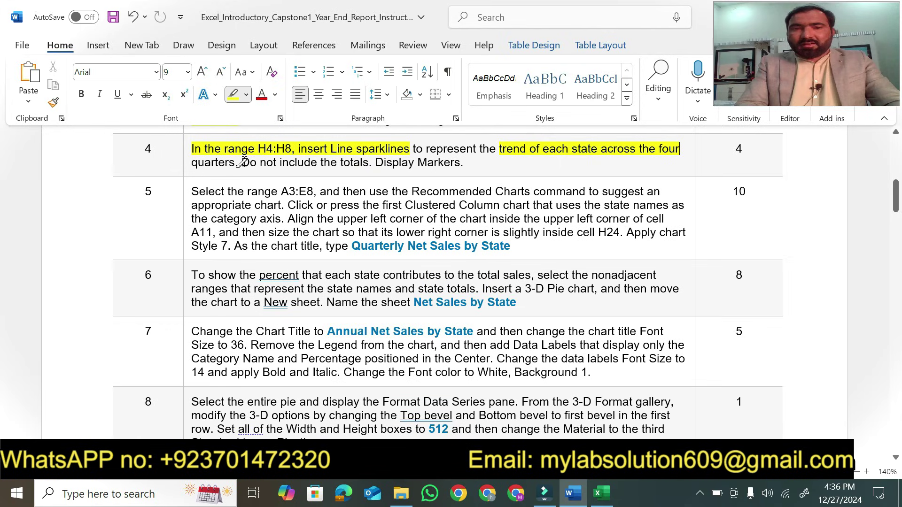
drag(334, 165, 347, 166)
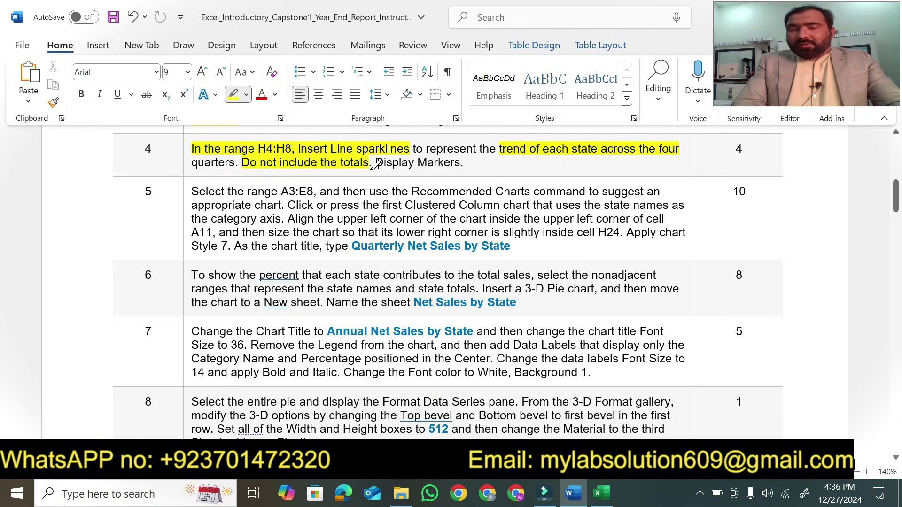
Step: In the Excel workbook, examine the totals excluded from the sparklines by selecting F3:F8 and B9:F9
click(601, 493)
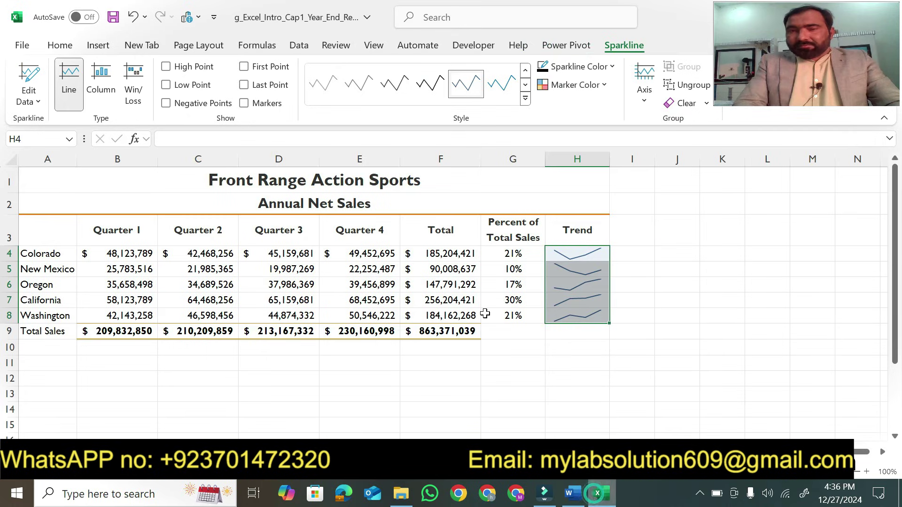
drag(430, 214, 436, 327)
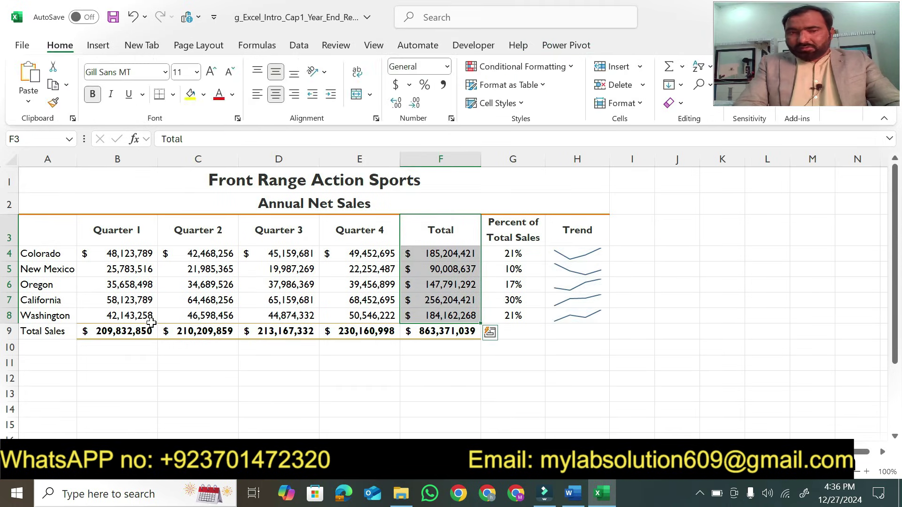
drag(119, 335, 416, 328)
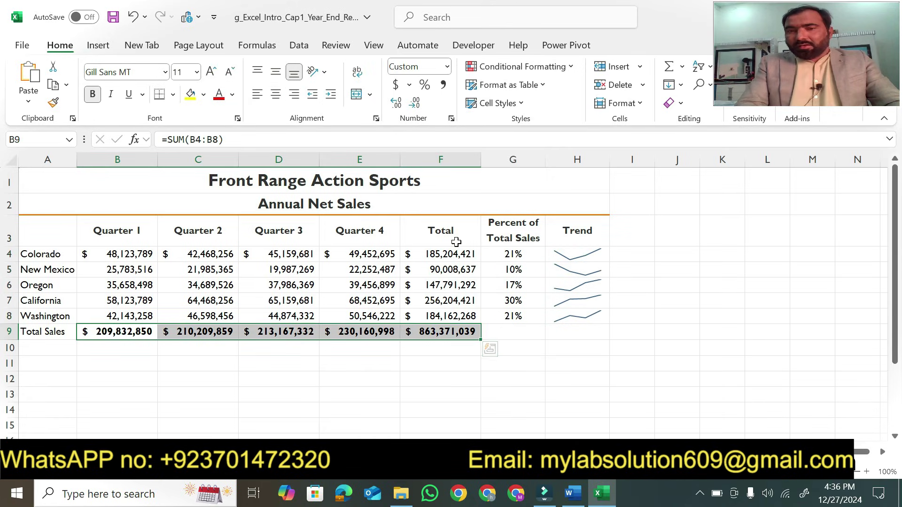
click(662, 347)
Step: Return to the Word instructions and highlight "Display Markers" in step 4 in yellow
click(570, 496)
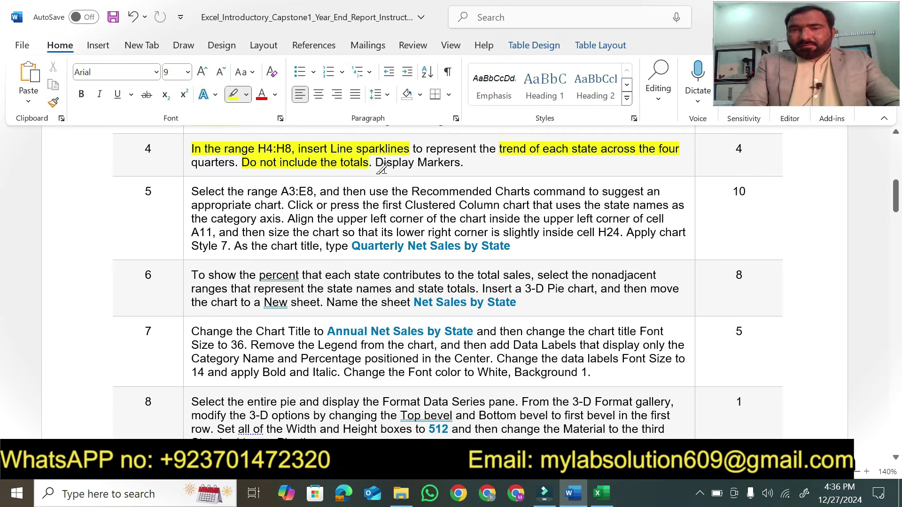
drag(376, 163, 450, 163)
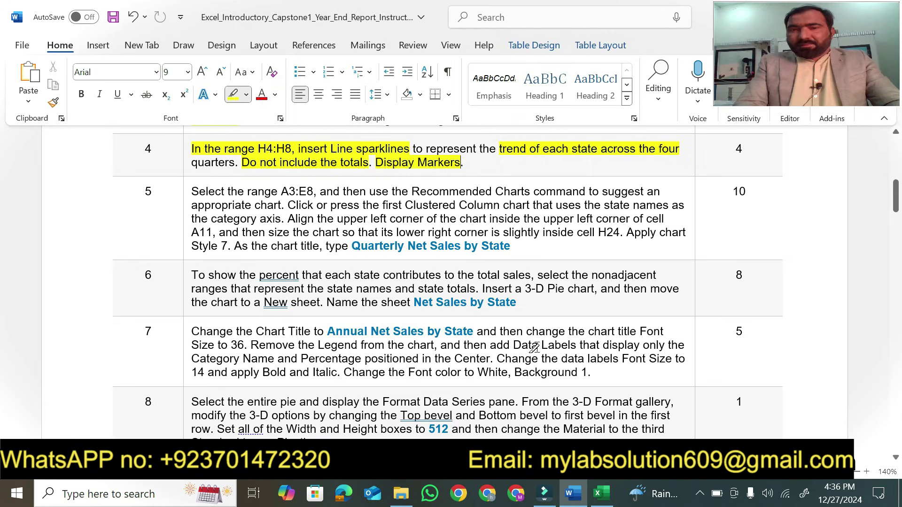
Step: In the Excel workbook, display markers on the sparklines in H4:H8
click(601, 494)
drag(565, 255, 566, 324)
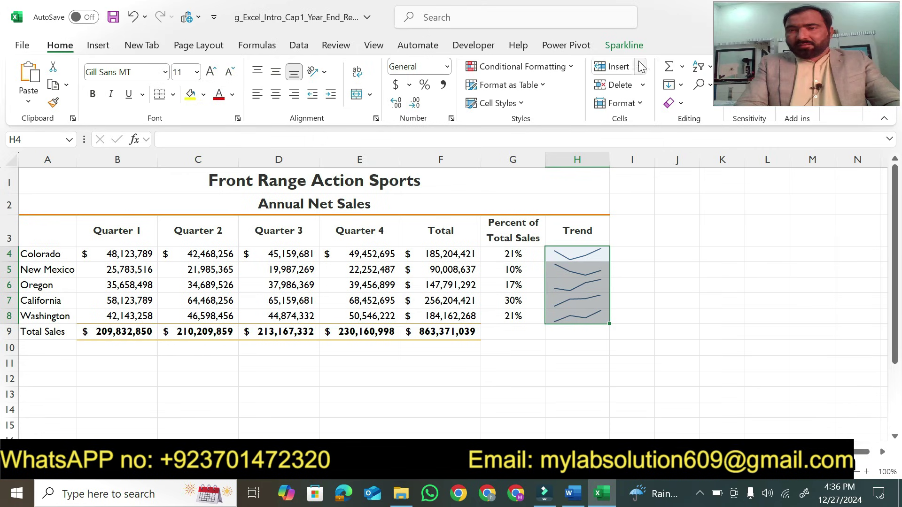
click(632, 49)
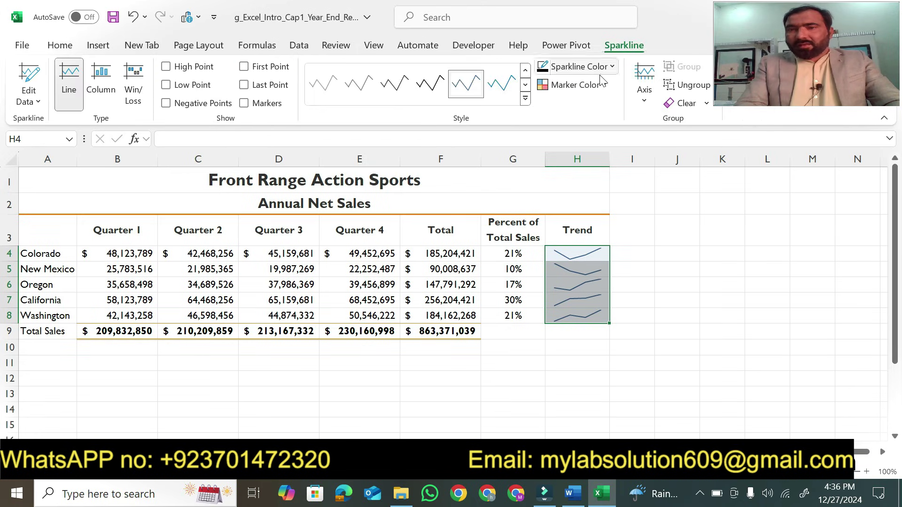
click(468, 97)
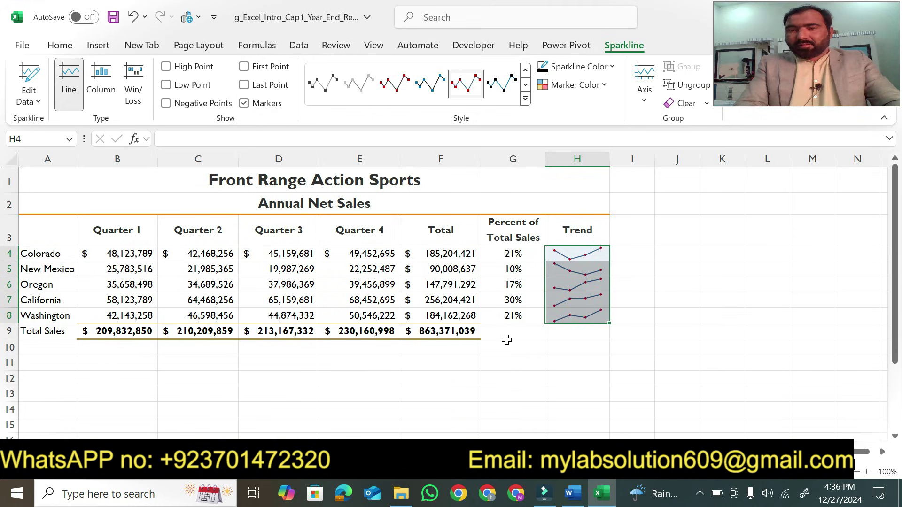
Step: In the Word instructions, highlight "Select the range A3:E8" in step 5 in yellow
click(568, 499)
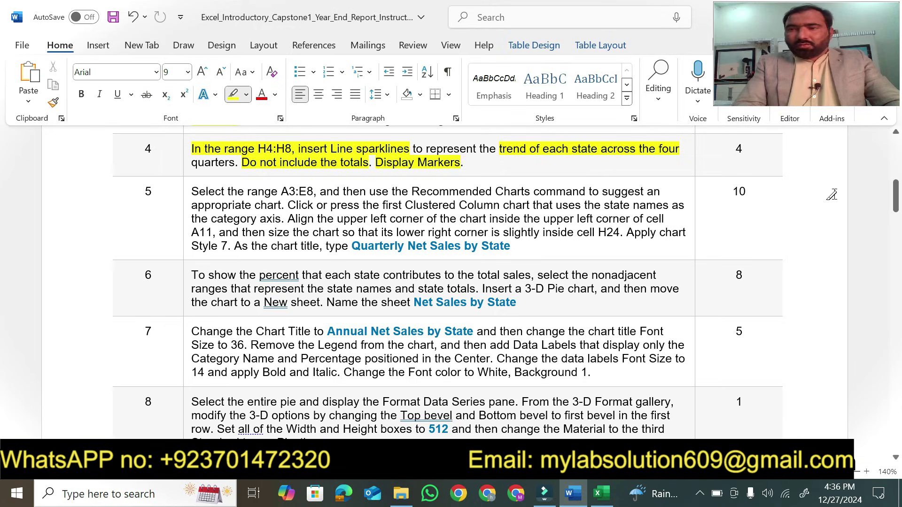
drag(895, 205, 898, 162)
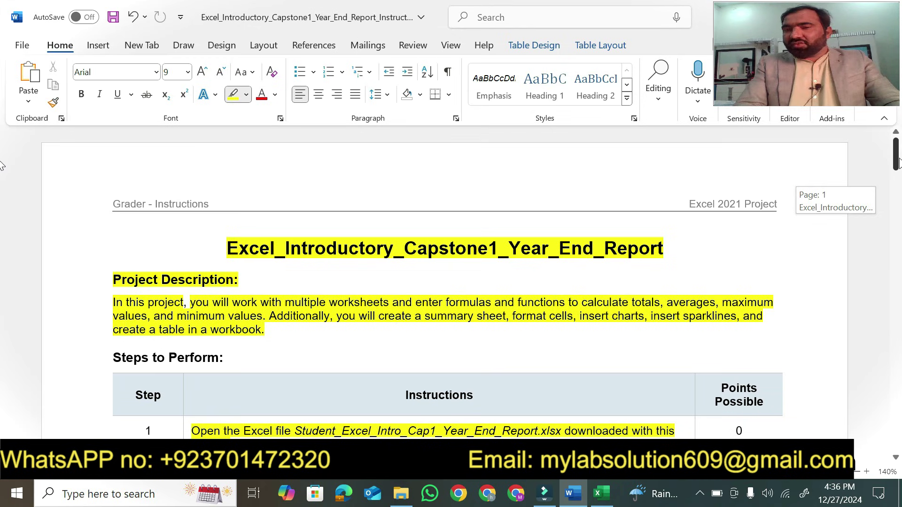
drag(899, 162, 872, 204)
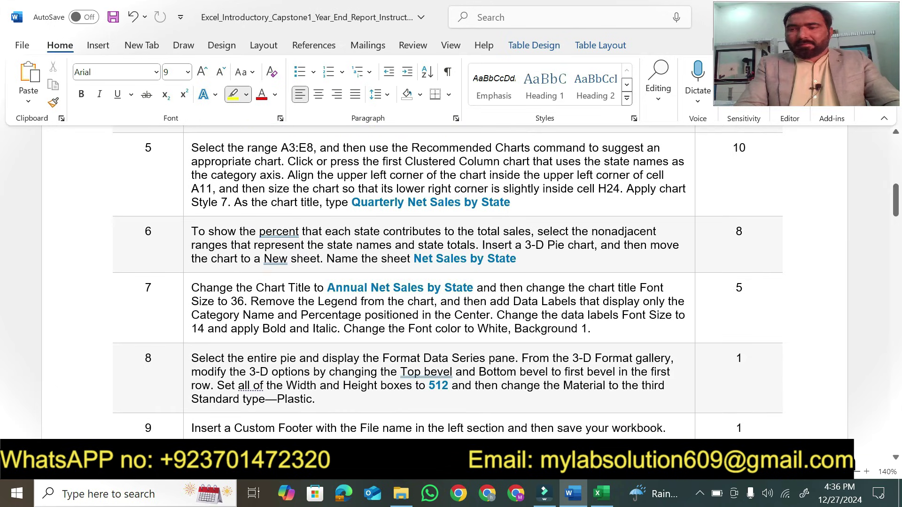
click(896, 458)
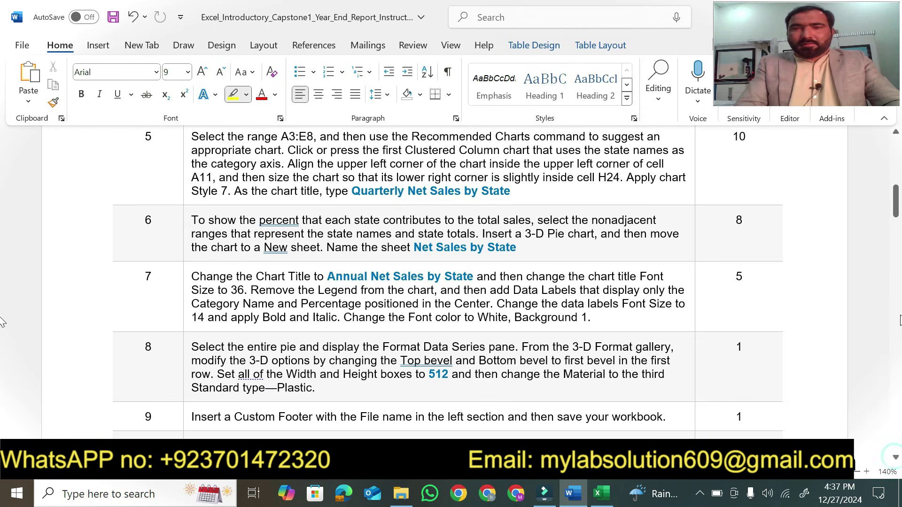
click(896, 134)
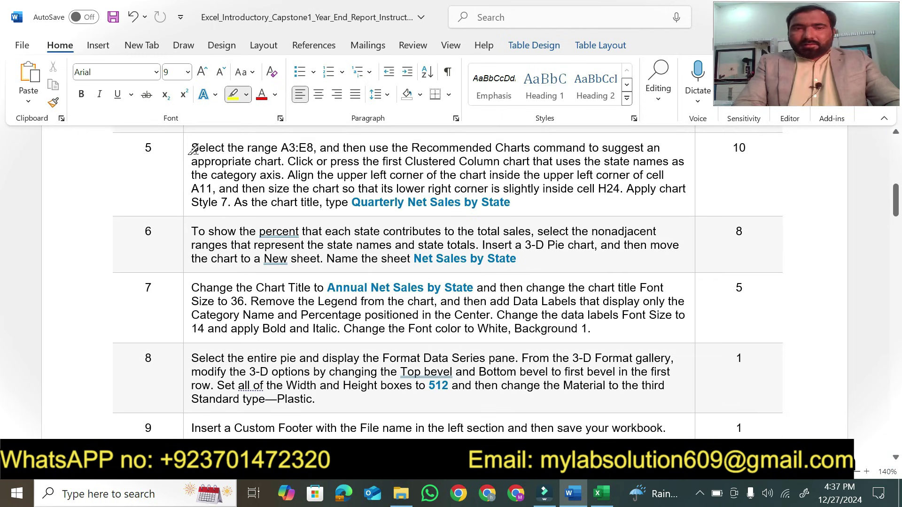
drag(192, 149, 314, 148)
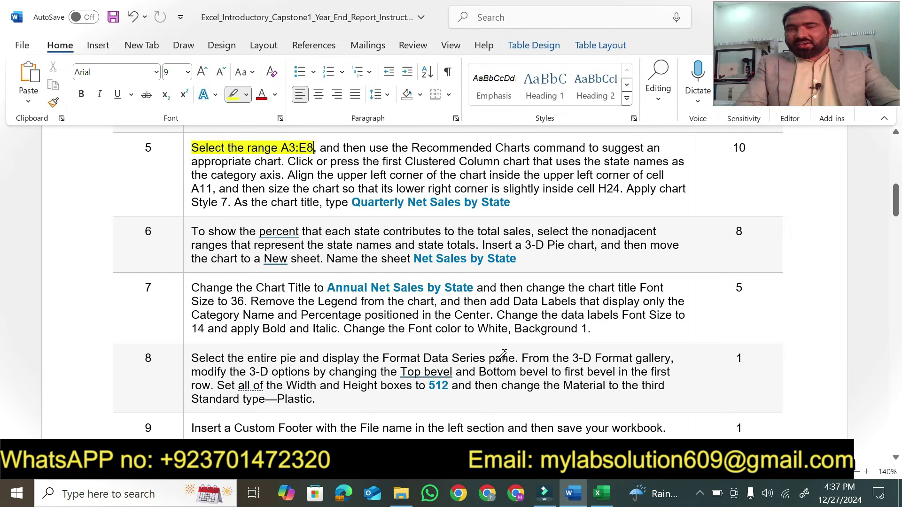
Step: In the Excel workbook, select the range A3:E8 by its cell reference
click(602, 494)
click(34, 139)
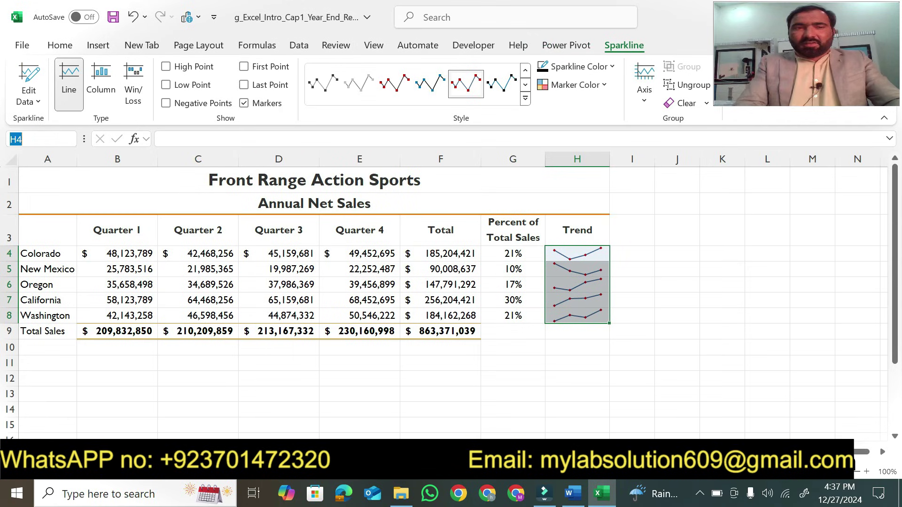
text(a3:)
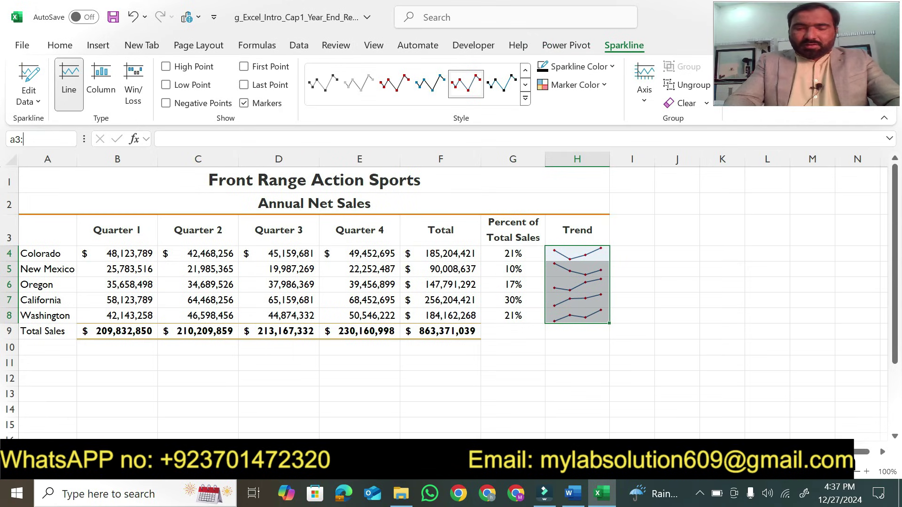
text(e8)
key(Return)
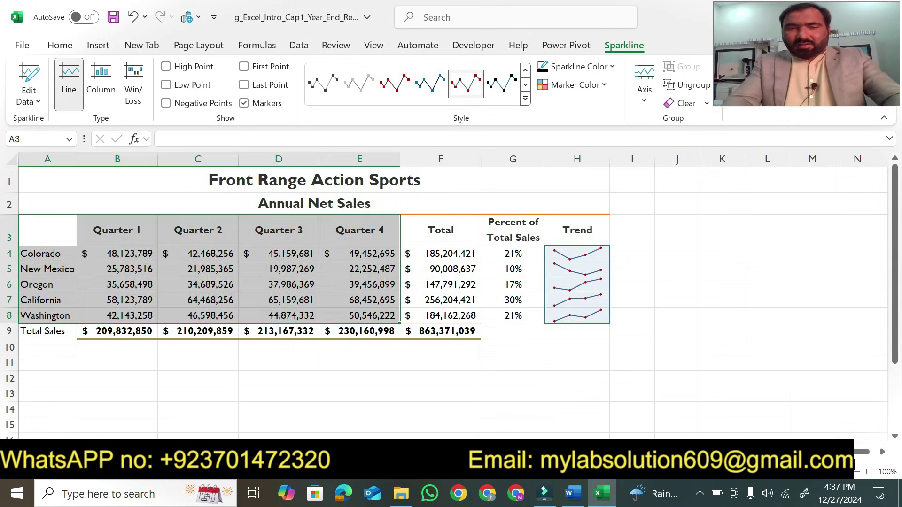
Step: In Word step 5, highlight the Recommended Charts instruction, "appropriate chart" and the first Clustered Column chart instruction through "category axis" in yellow
click(571, 493)
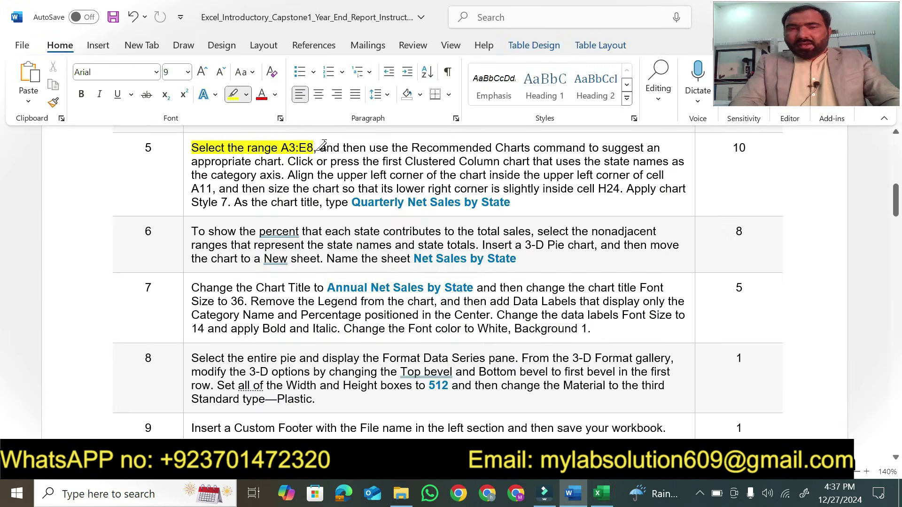
mouse_move(321, 146)
mouse_down()
mouse_move(649, 147)
mouse_move(640, 146)
mouse_up()
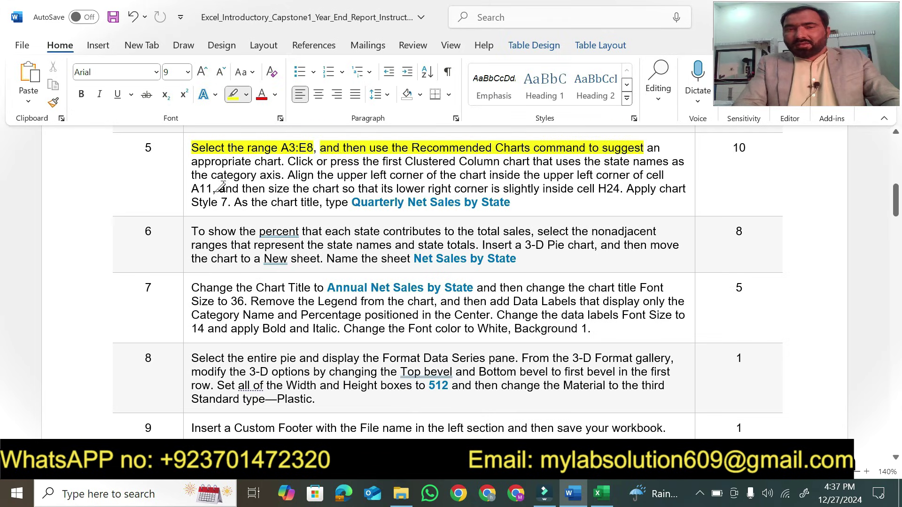
drag(192, 161, 281, 166)
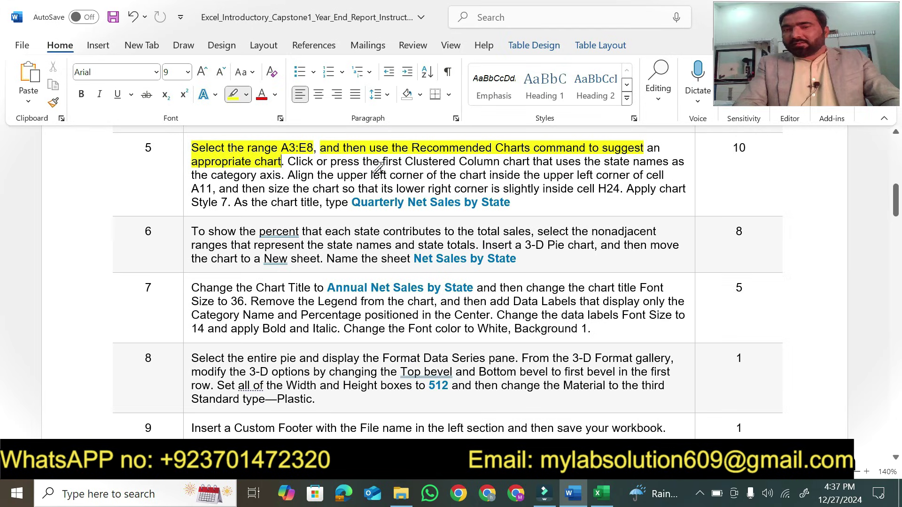
mouse_move(382, 166)
mouse_down()
mouse_move(545, 173)
mouse_move(642, 165)
mouse_move(634, 178)
mouse_move(288, 184)
mouse_move(284, 176)
mouse_up()
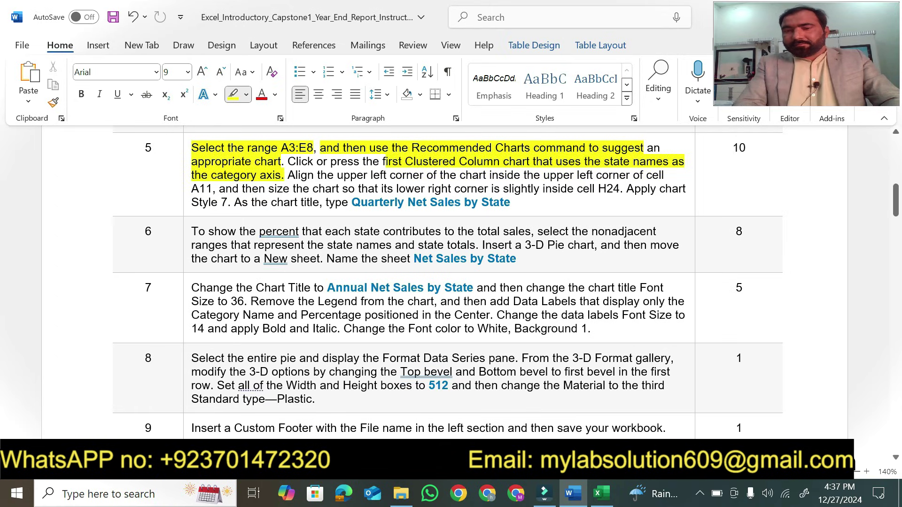
Step: In the Excel workbook, insert the first recommended Clustered Column chart with the state names as the category axis
click(601, 493)
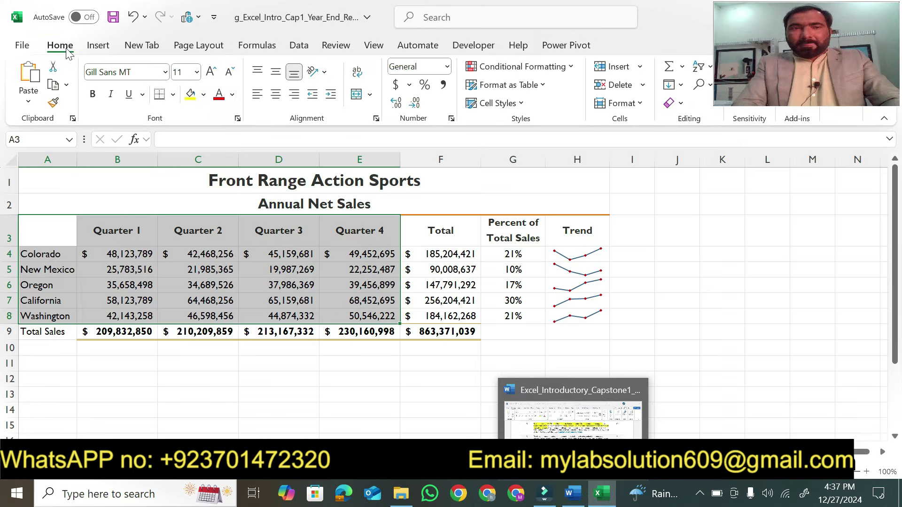
click(97, 45)
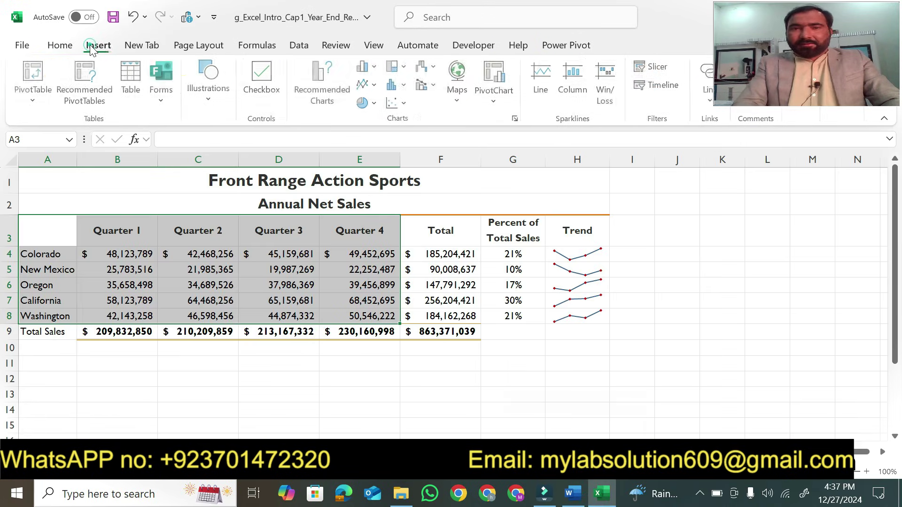
click(317, 89)
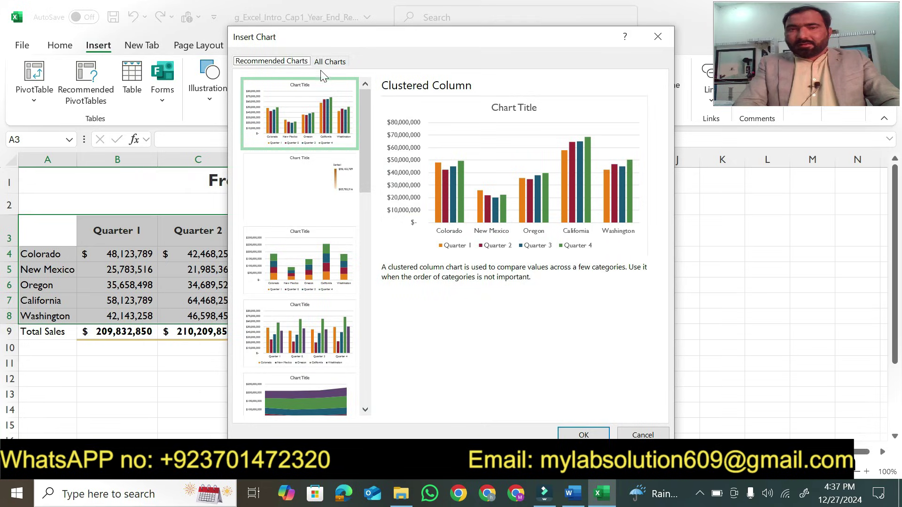
click(325, 62)
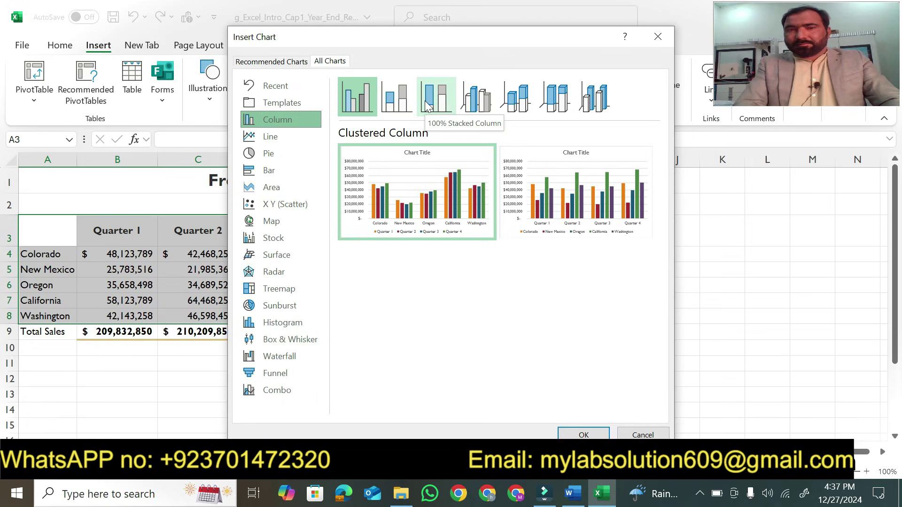
click(296, 65)
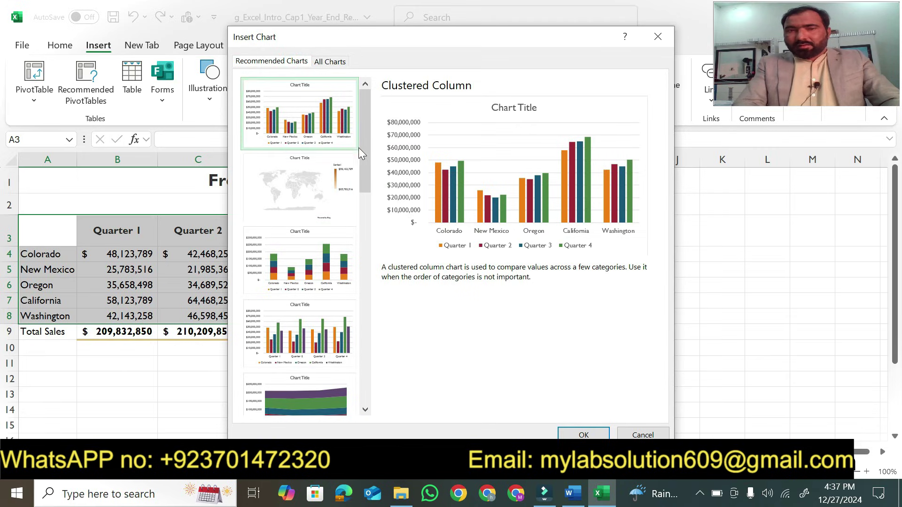
drag(362, 153, 356, 100)
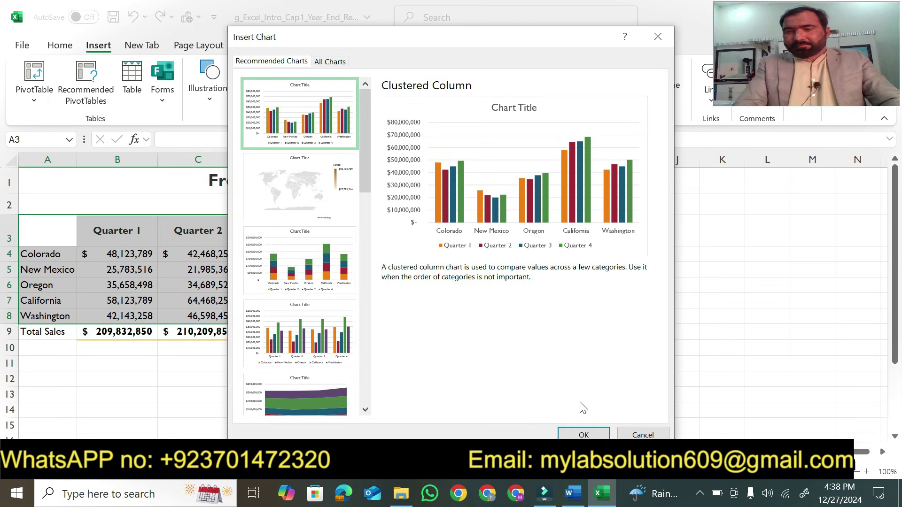
click(571, 435)
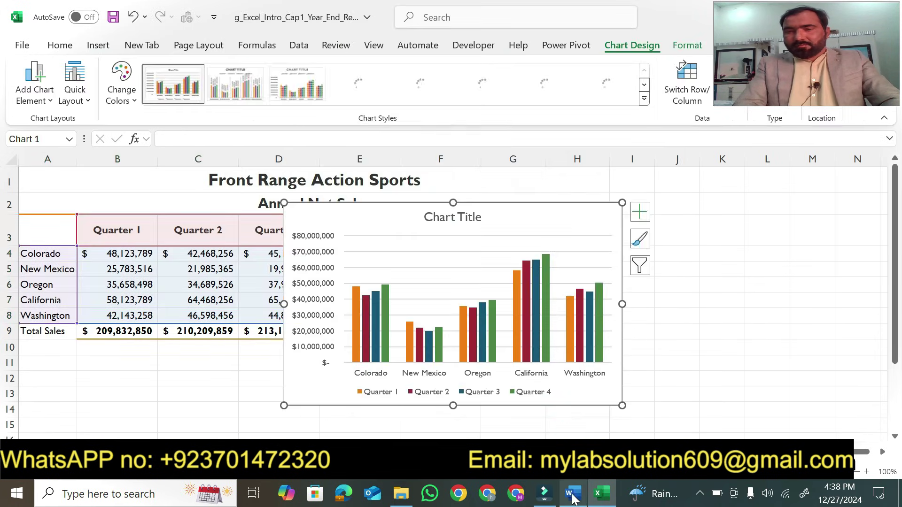
Step: In Word step 5, highlight the cell A11 alignment instruction in yellow and align the Excel chart's upper-left corner inside cell A11
click(573, 497)
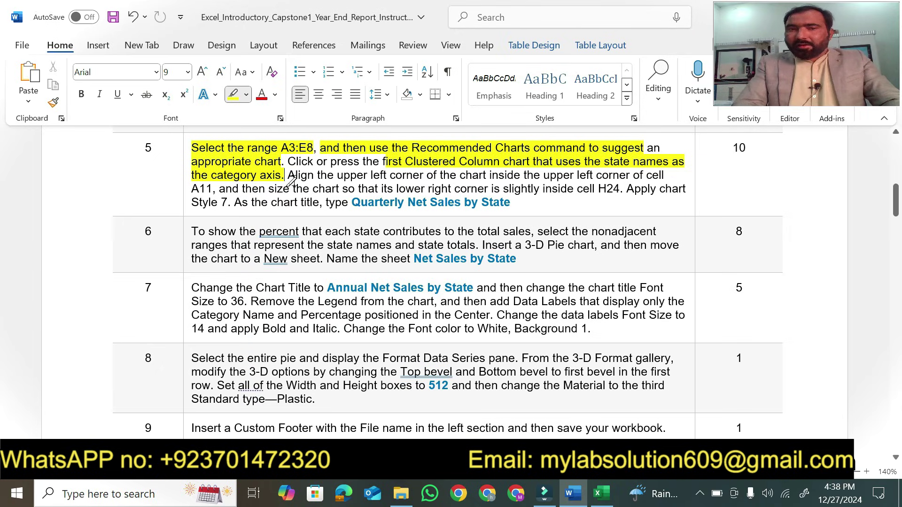
mouse_move(287, 176)
mouse_down()
mouse_move(654, 176)
mouse_move(644, 175)
mouse_up()
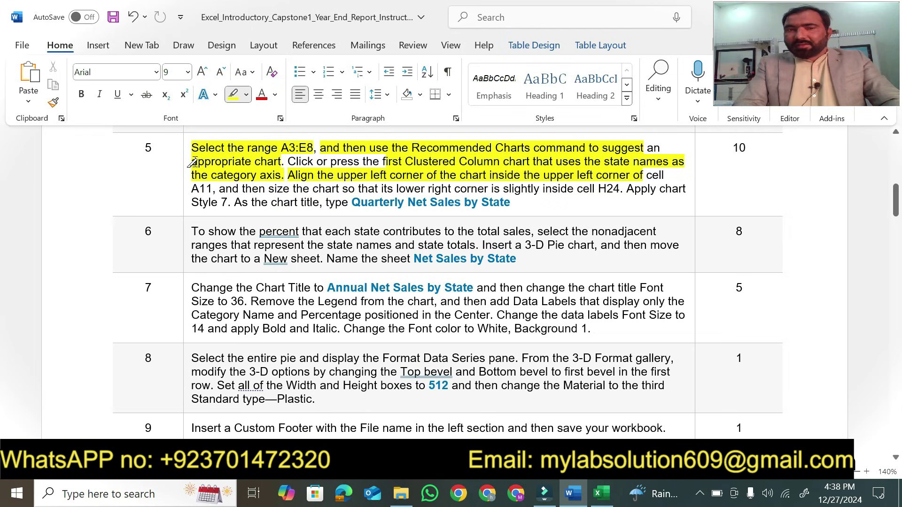
drag(196, 190, 213, 191)
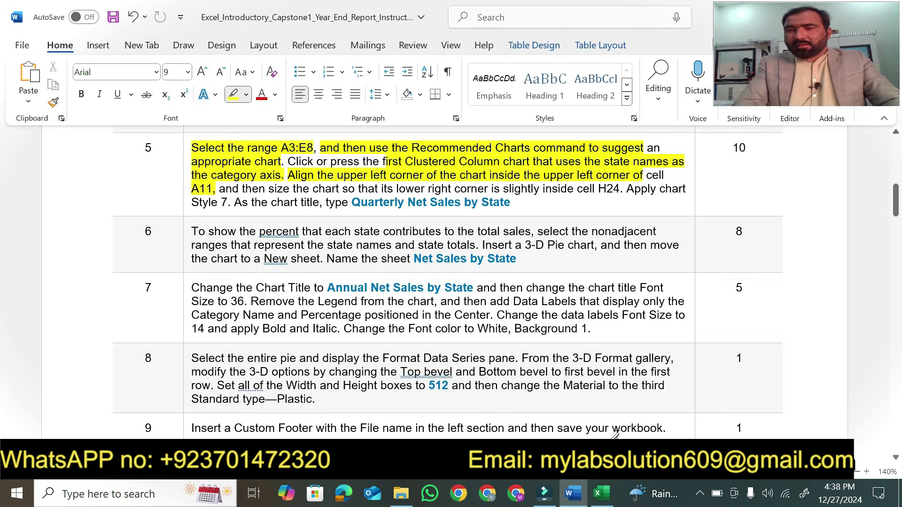
click(602, 494)
drag(348, 217, 84, 373)
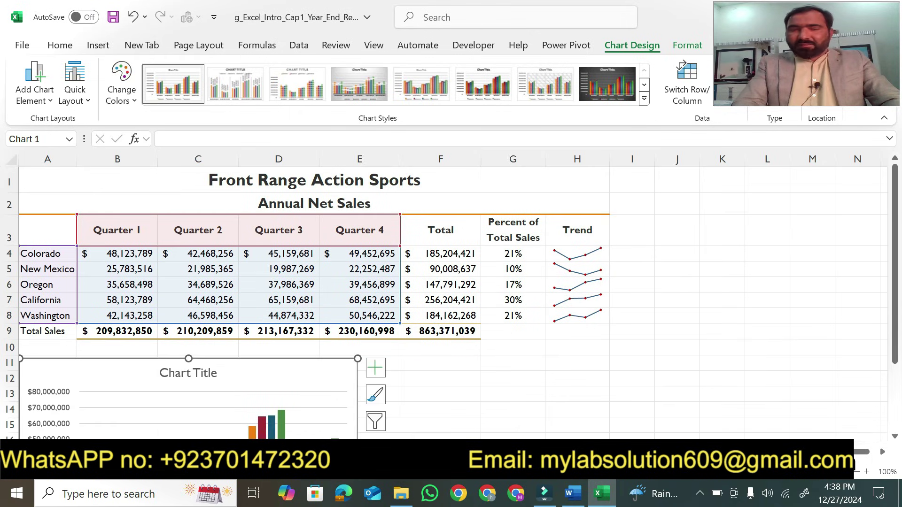
Step: Highlight the H24 sizing instruction in Word step 5 and resize the Excel chart so its lower-right corner sits slightly inside cell H24
click(573, 493)
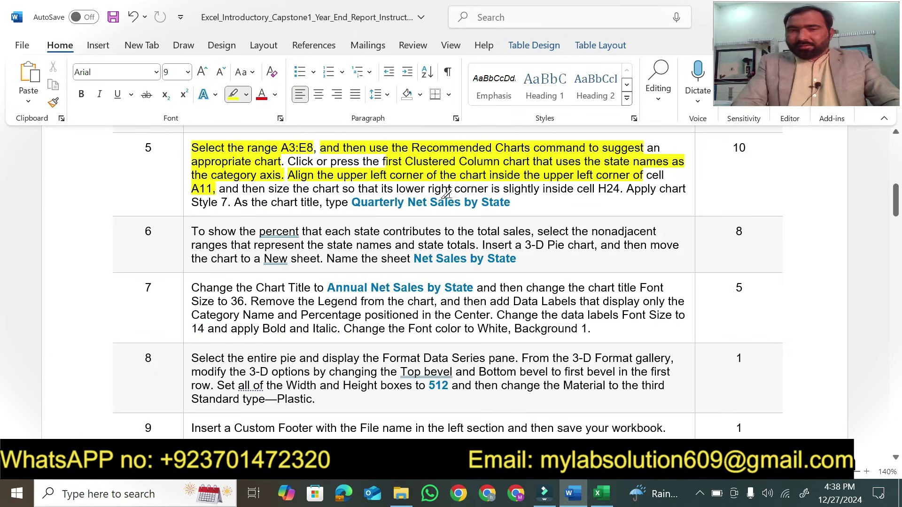
mouse_move(382, 191)
mouse_down()
mouse_move(564, 179)
mouse_move(620, 190)
mouse_up()
click(601, 493)
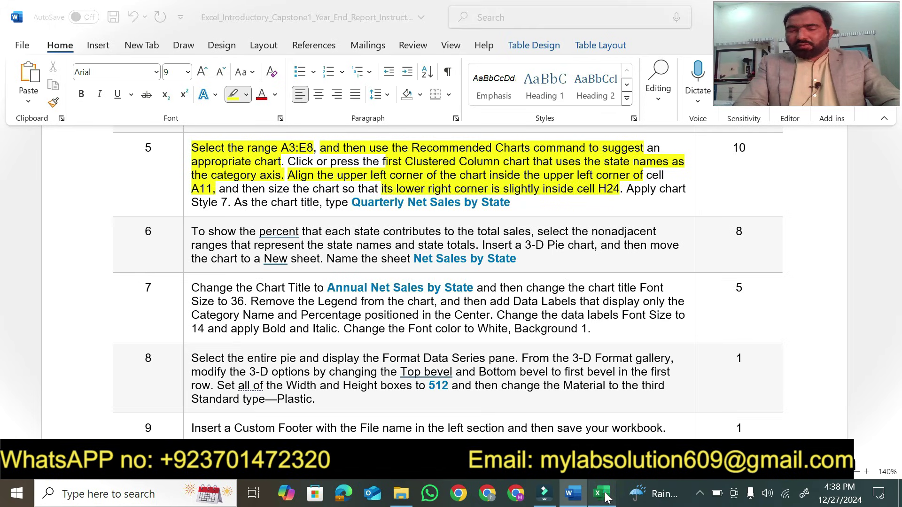
drag(895, 248, 894, 301)
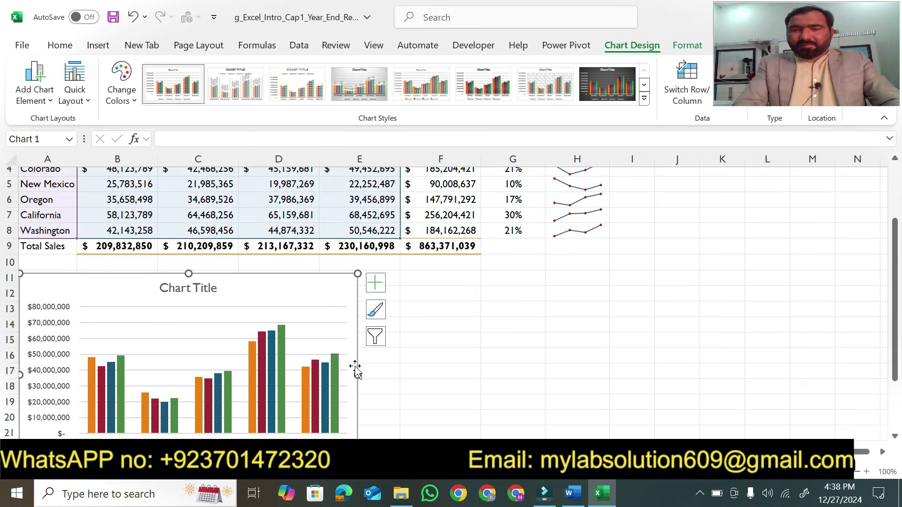
drag(361, 374, 603, 374)
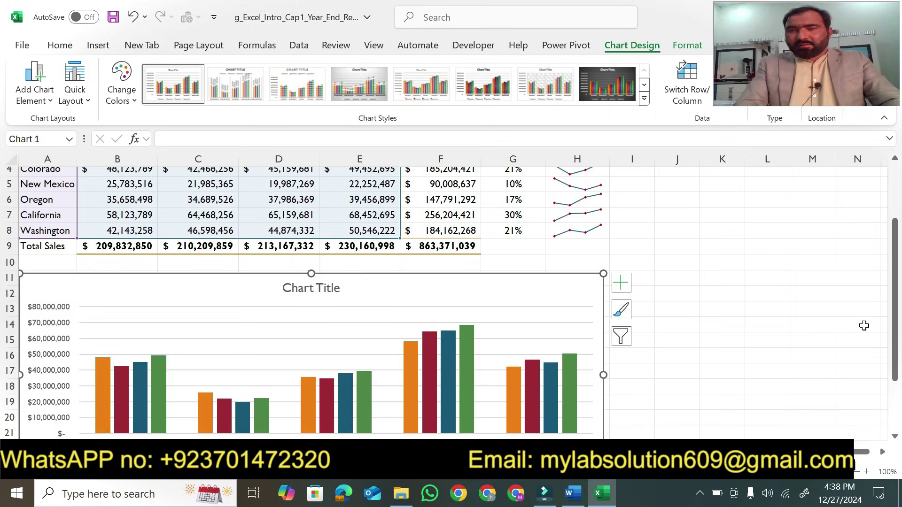
drag(895, 311, 895, 361)
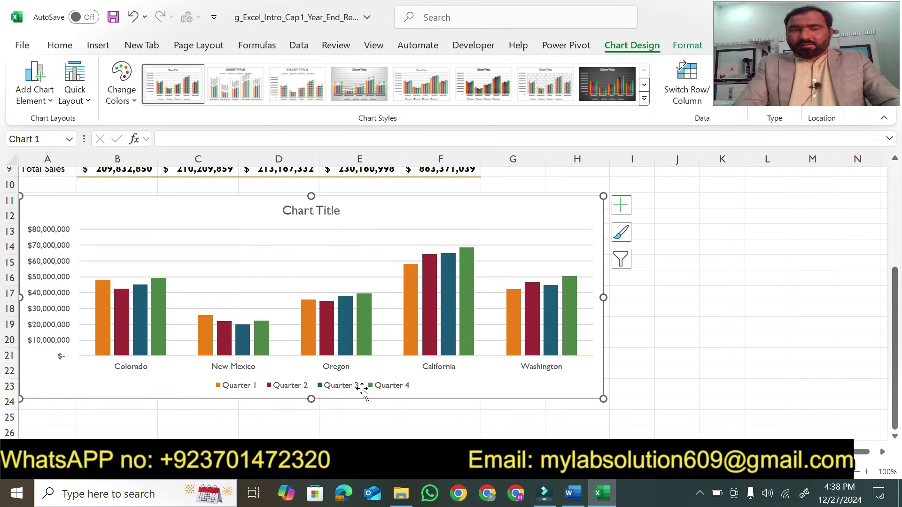
drag(310, 402, 311, 408)
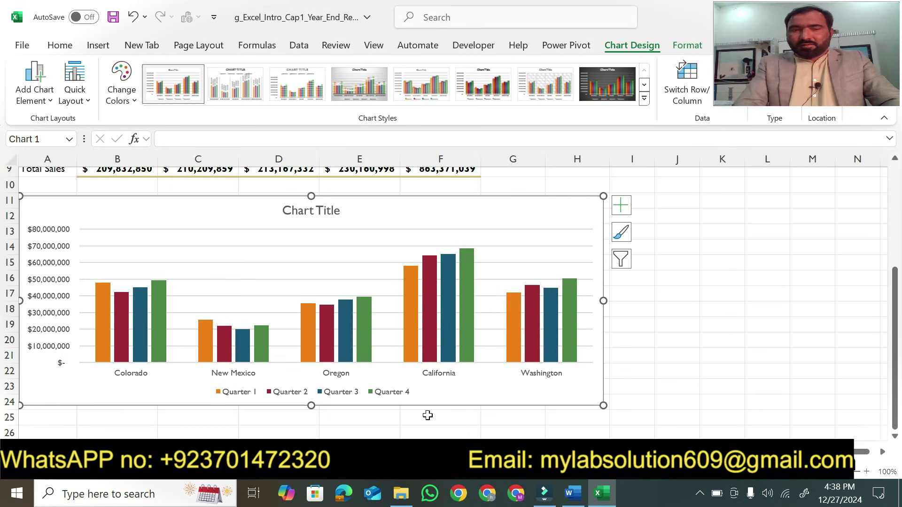
Step: Highlight "Apply chart Style 7" in Word step 5 in yellow and apply Style 7 to the Excel chart
click(573, 492)
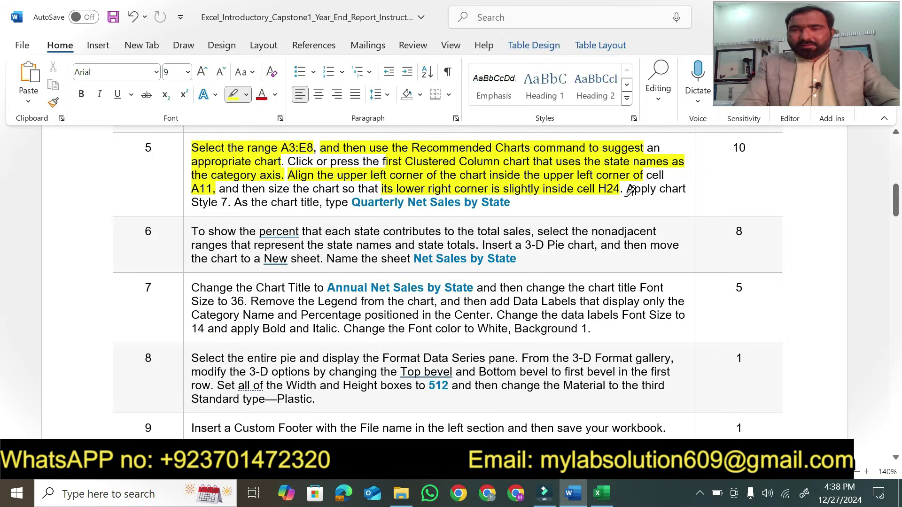
drag(622, 189, 686, 189)
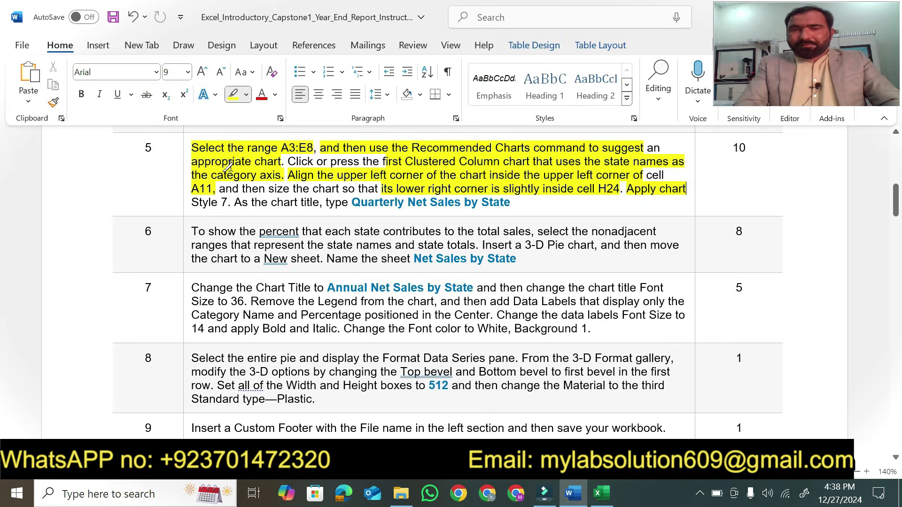
drag(192, 201, 227, 202)
click(602, 492)
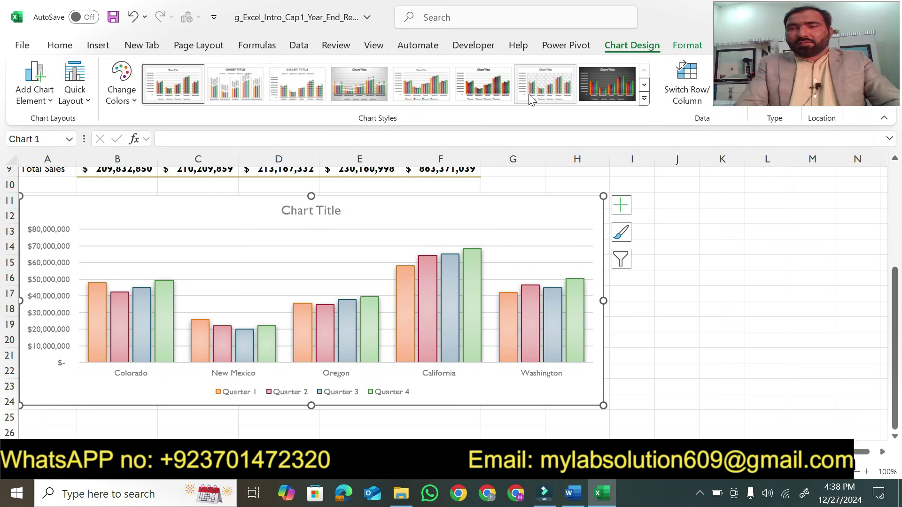
click(529, 94)
Step: In Word step 5, highlight the chart title instruction through "Quarterly Net Sales by State" in yellow and turn off the highlighter
click(573, 494)
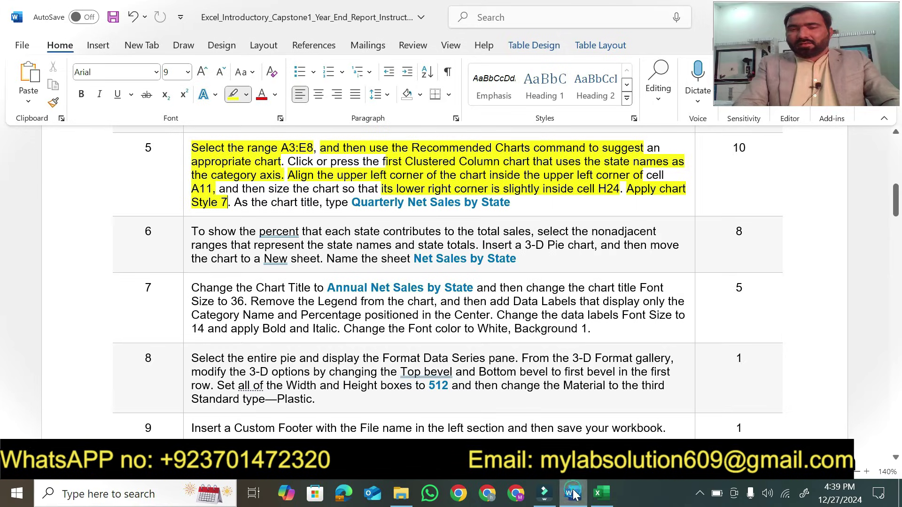
drag(234, 203, 514, 205)
key(Escape)
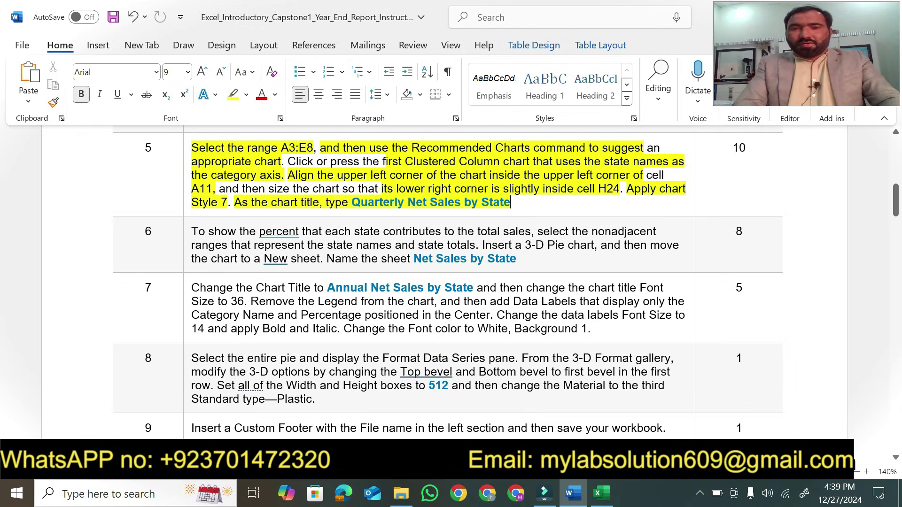
Step: Copy "Quarterly Net Sales by State" from Word, paste it as text only over the Excel chart's title, and save the workbook
drag(351, 203, 510, 202)
key(ctrl+c)
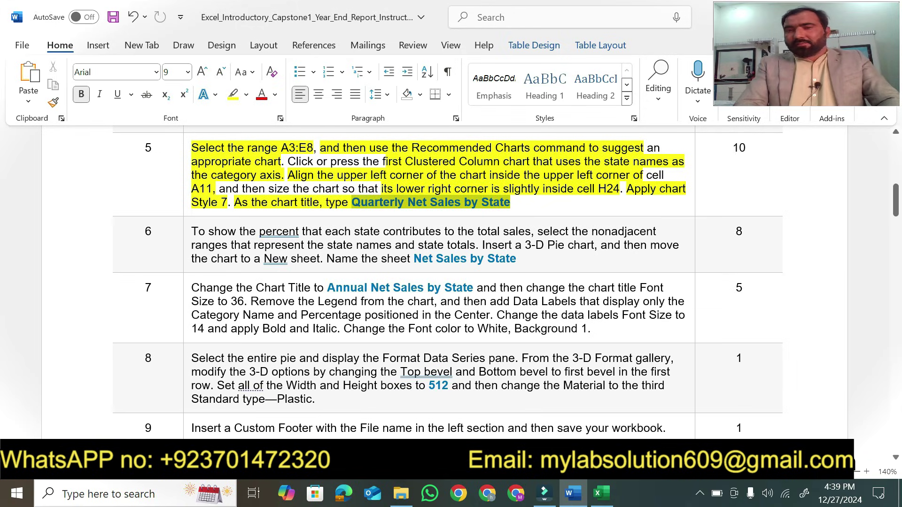
click(597, 500)
click(335, 213)
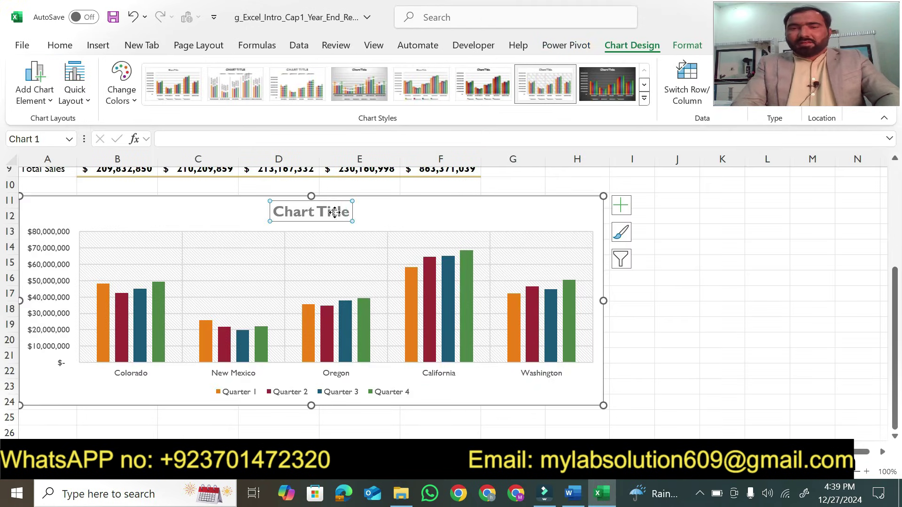
double_click(335, 212)
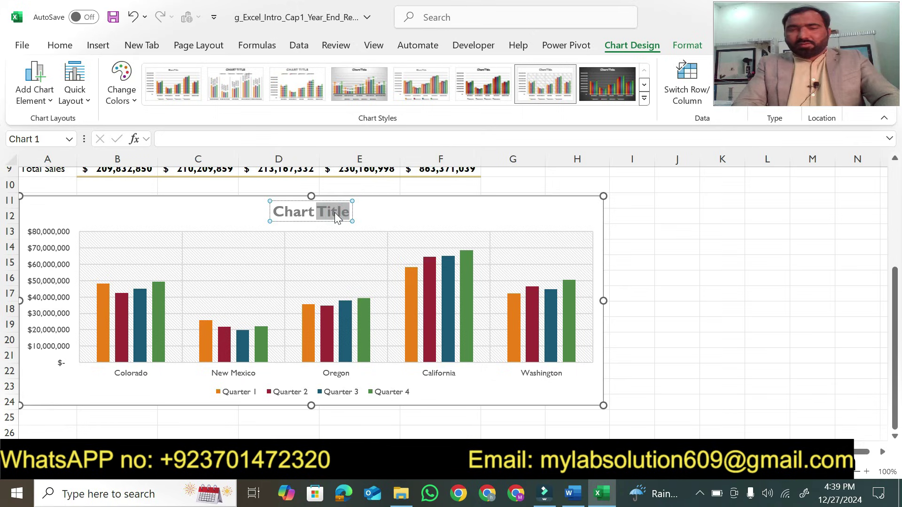
key(ctrl+a)
key(ctrl+v)
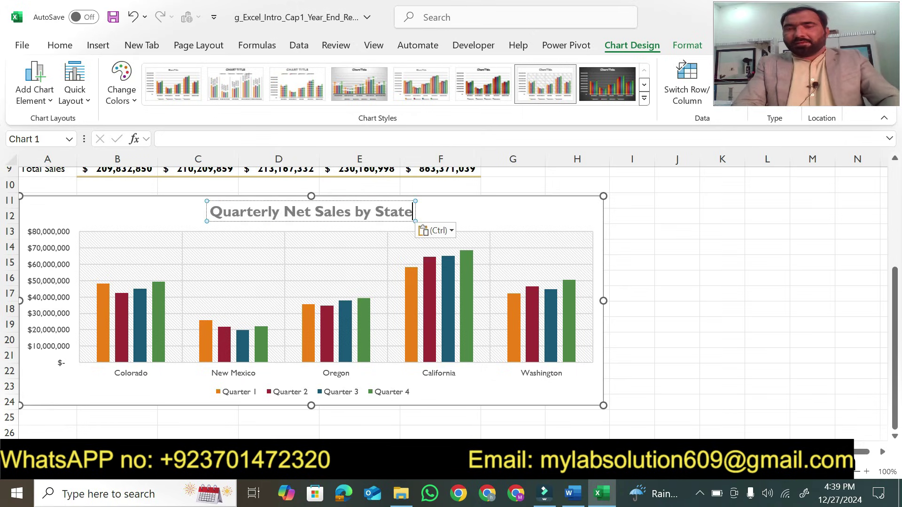
click(435, 230)
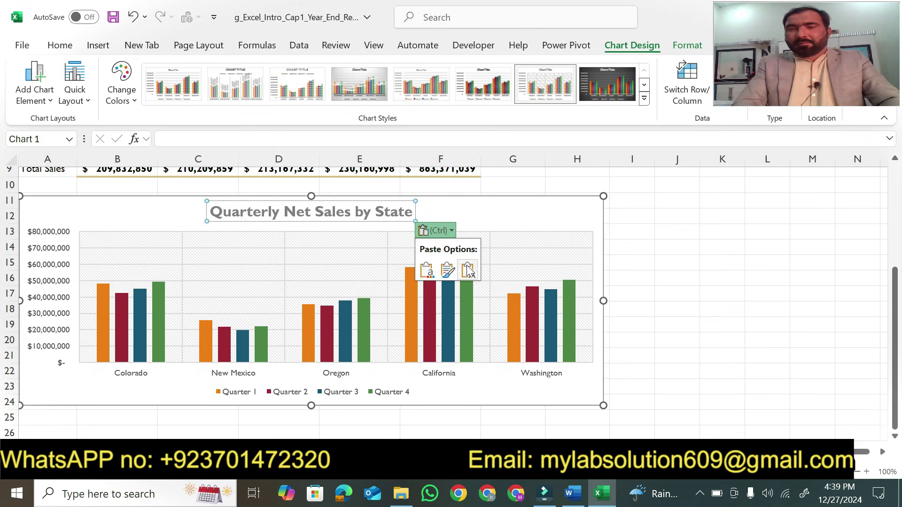
click(469, 270)
click(683, 244)
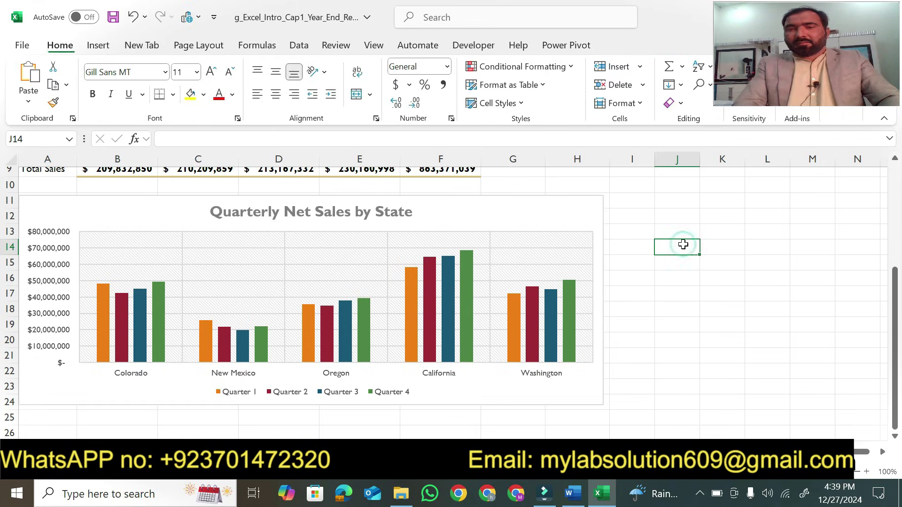
key(ctrl+s)
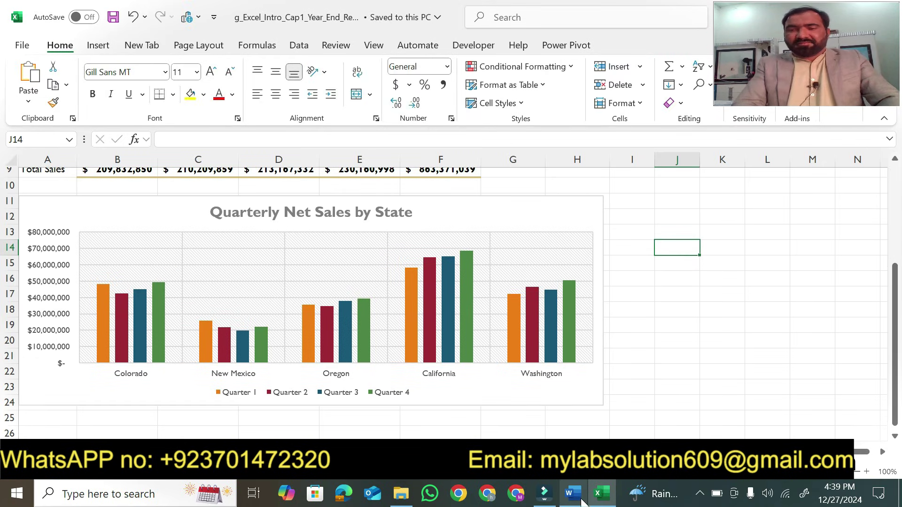
Step: In the Word instructions, look through steps 6 to 10 following the completed column chart step
click(573, 494)
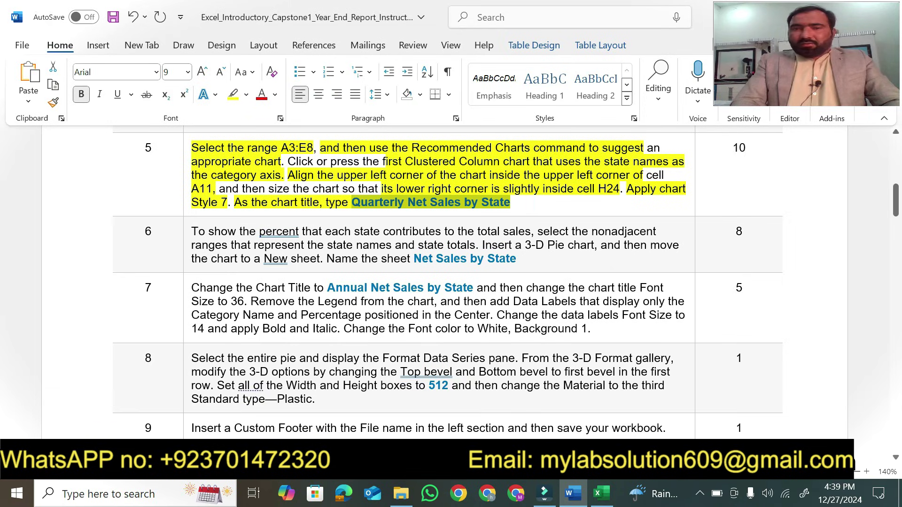
click(523, 208)
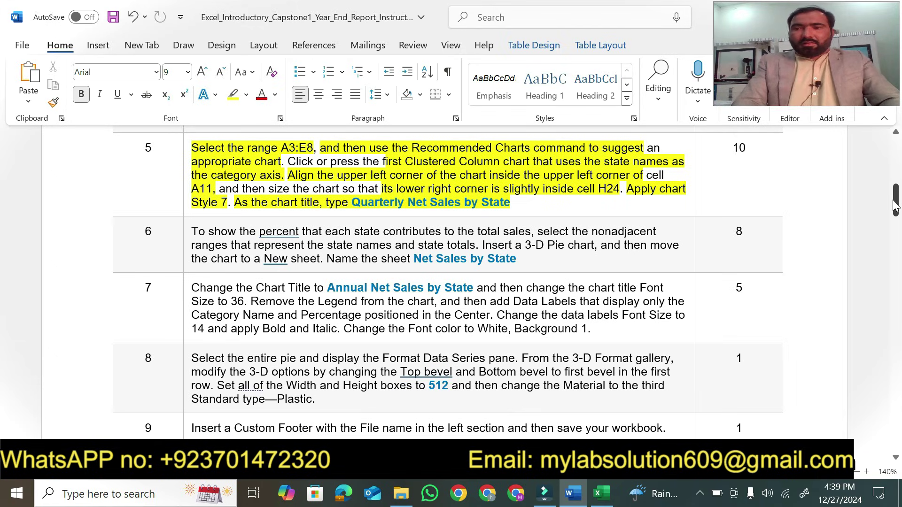
drag(896, 204, 893, 213)
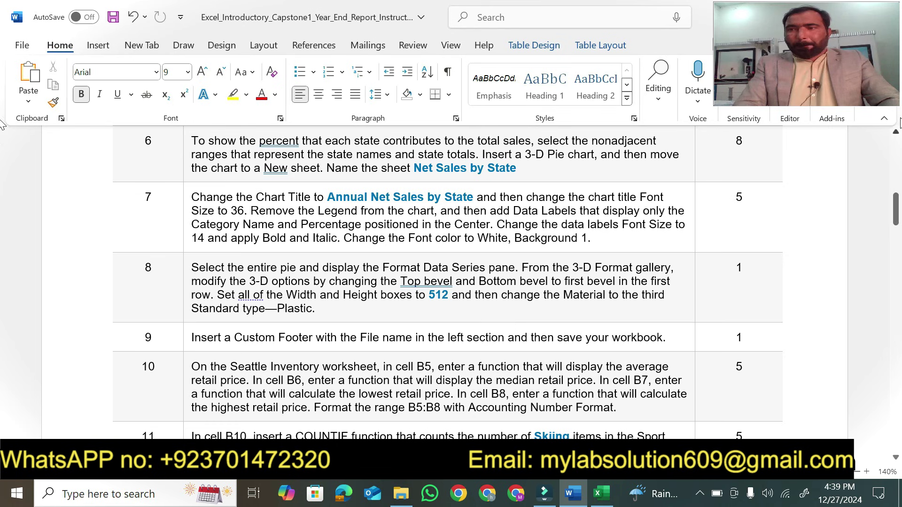
click(896, 133)
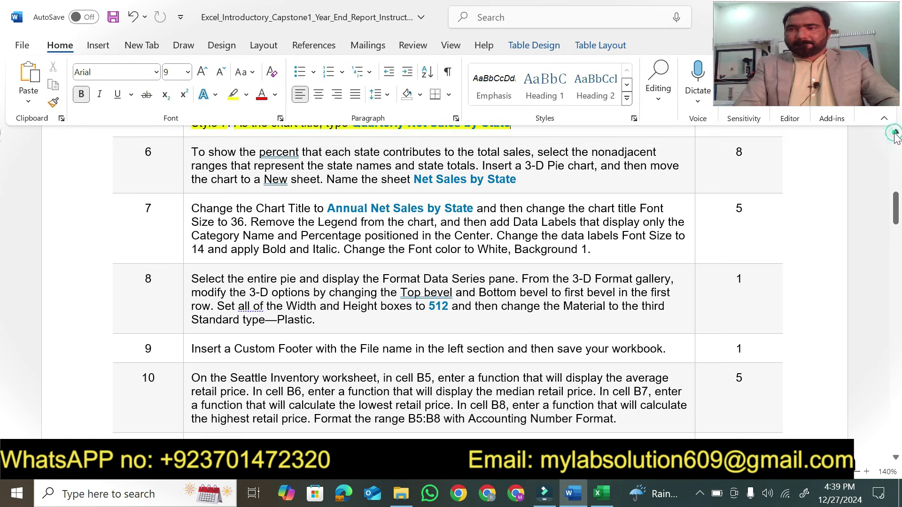
key(alt)
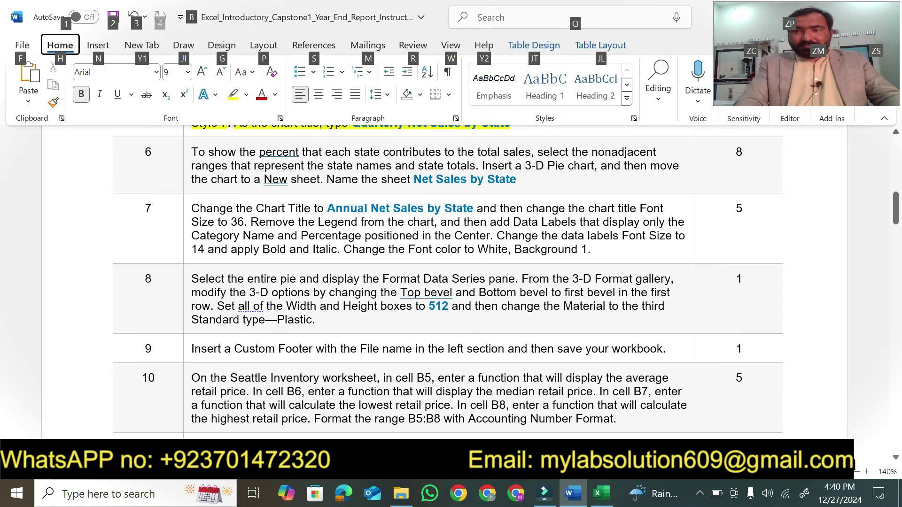
key(alt)
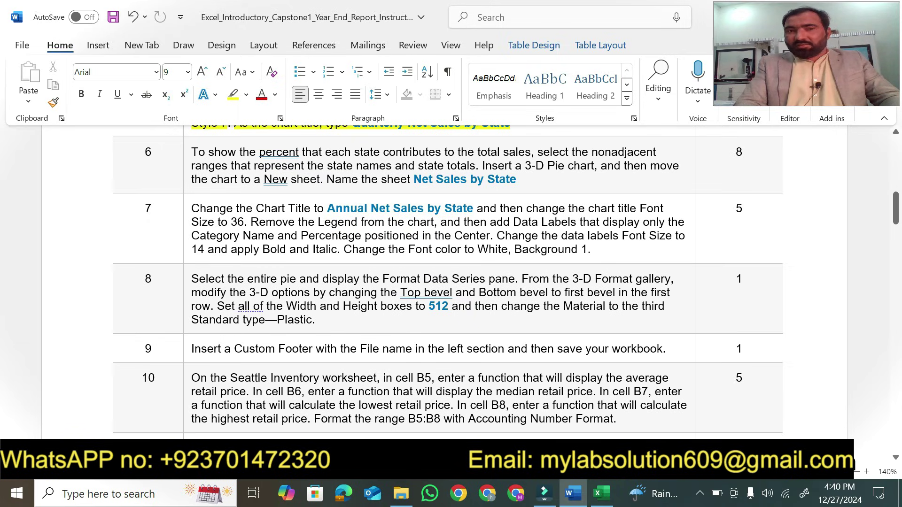
Step: In Word step 6, highlight the instruction from "To show the percent" through "Insert a 3-D Pie chart" in yellow
click(191, 152)
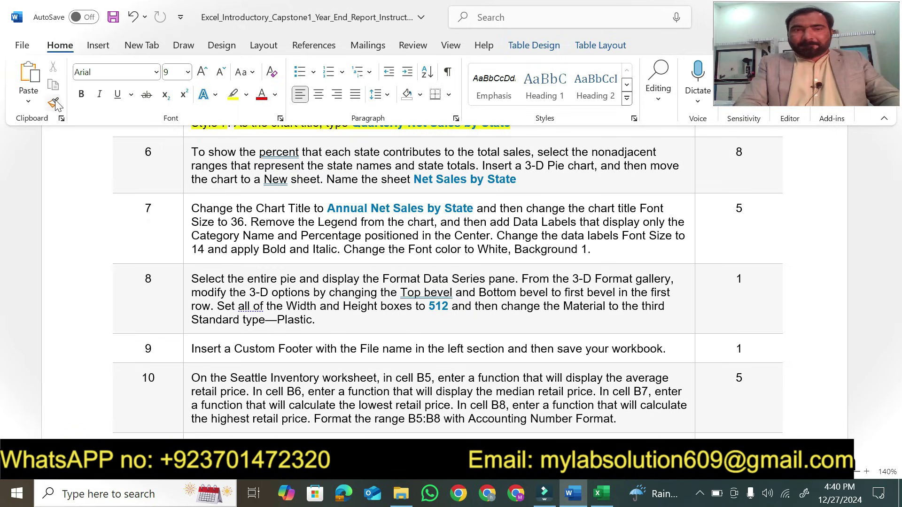
click(231, 94)
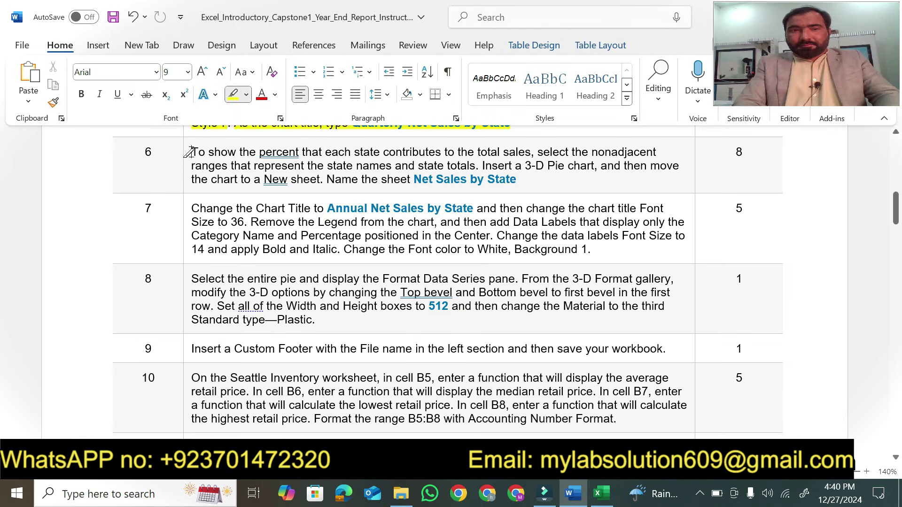
mouse_move(190, 151)
mouse_down()
mouse_move(301, 166)
mouse_move(322, 152)
mouse_move(552, 153)
mouse_move(566, 164)
mouse_move(611, 165)
mouse_move(306, 166)
mouse_move(322, 179)
mouse_move(339, 166)
mouse_move(613, 164)
mouse_move(591, 166)
mouse_up()
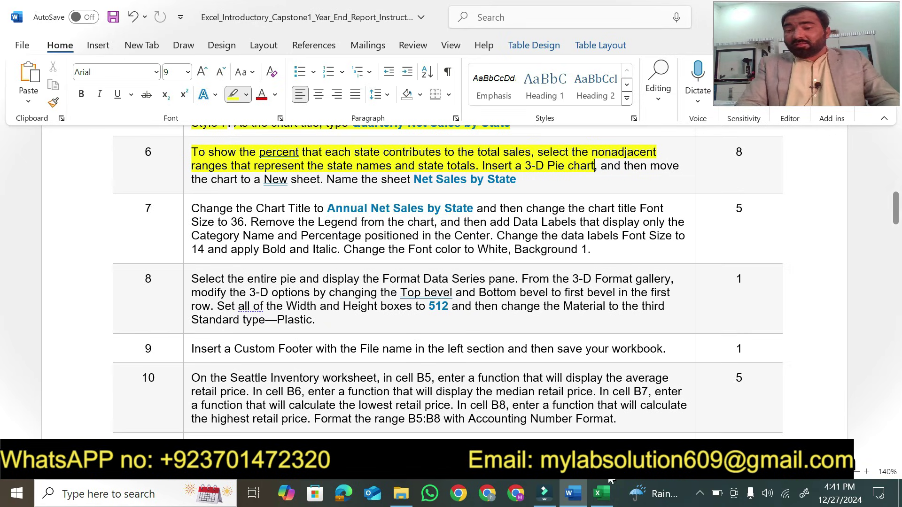
Step: Switch to Excel, try to insert a 3-D Pie chart from the nonadjacent ranges A4:A8 and F3:F8, and undo the insertion
click(601, 495)
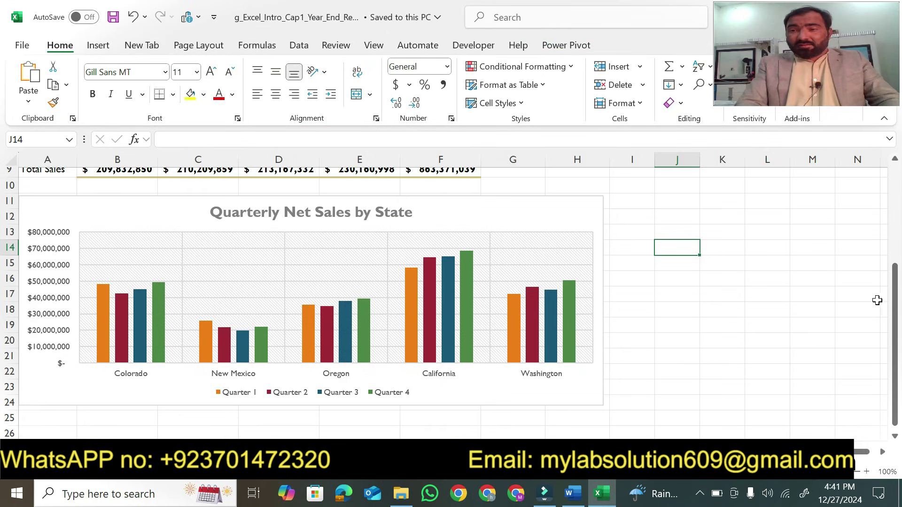
drag(895, 336, 900, 245)
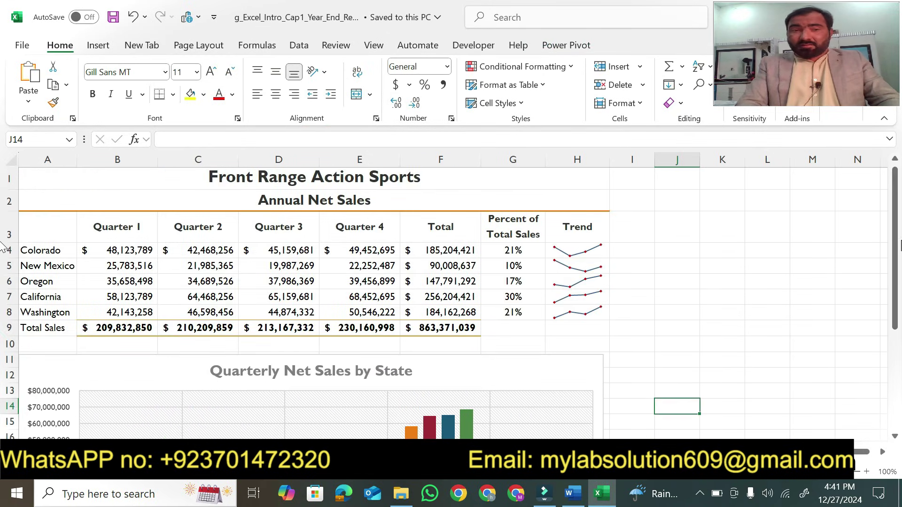
click(39, 261)
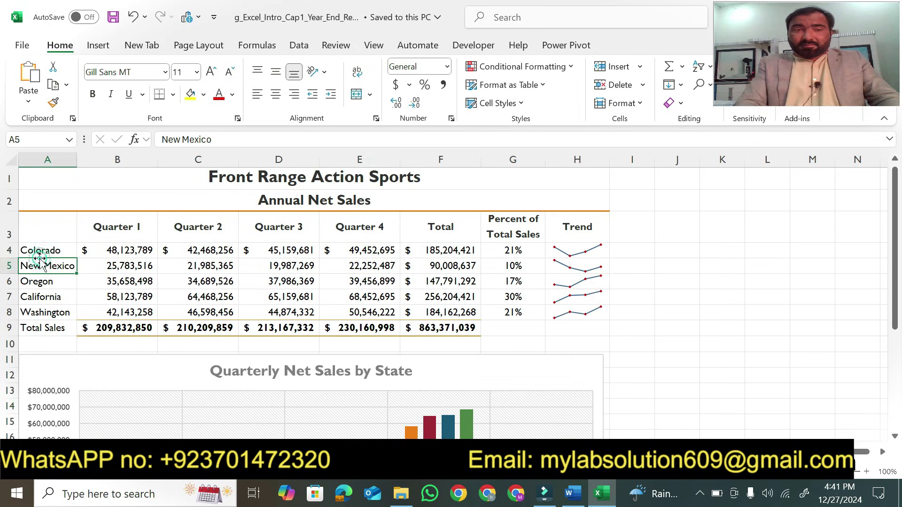
drag(39, 249, 31, 310)
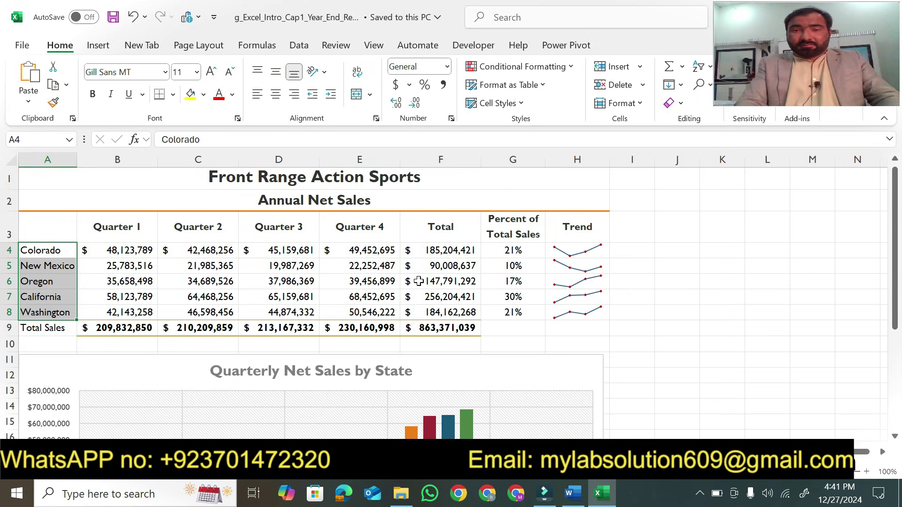
drag(425, 219, 426, 313)
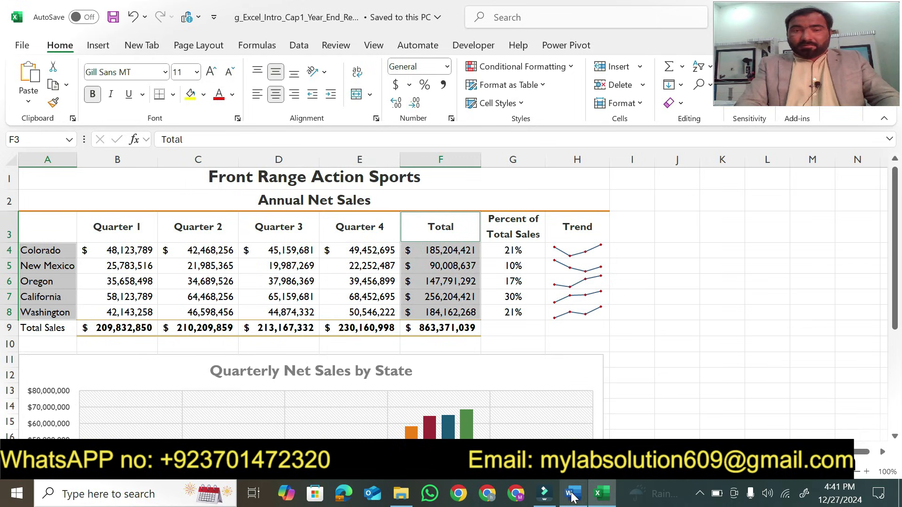
click(573, 492)
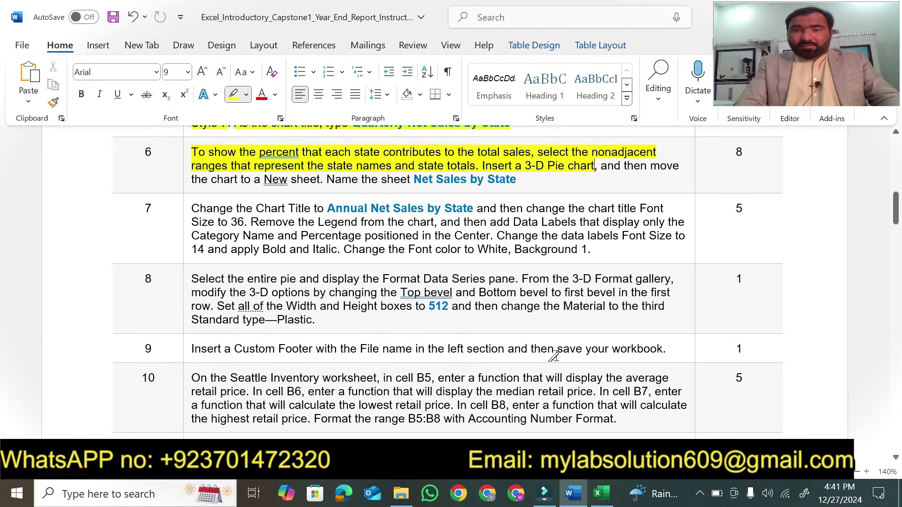
click(602, 493)
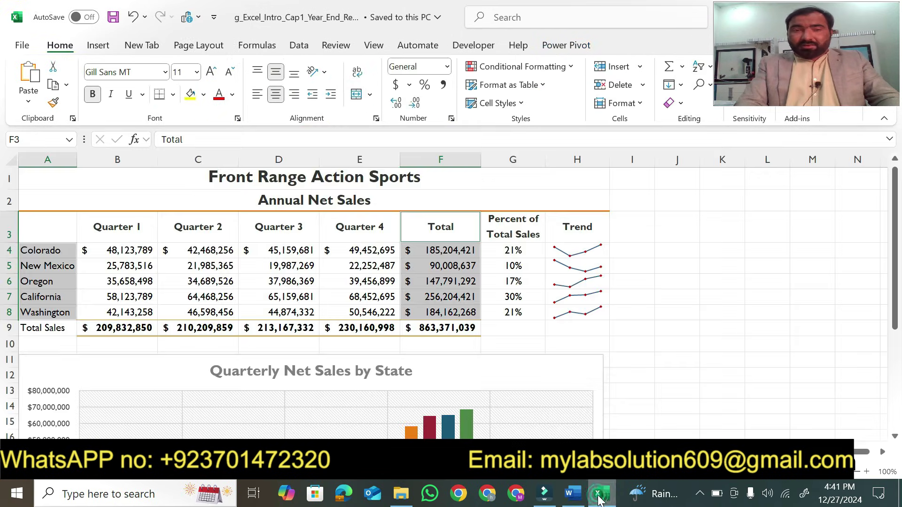
click(99, 46)
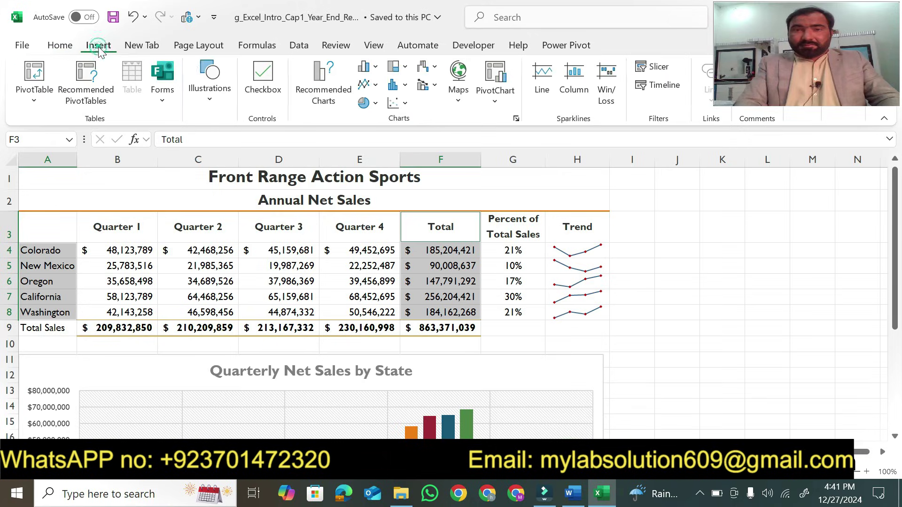
click(375, 104)
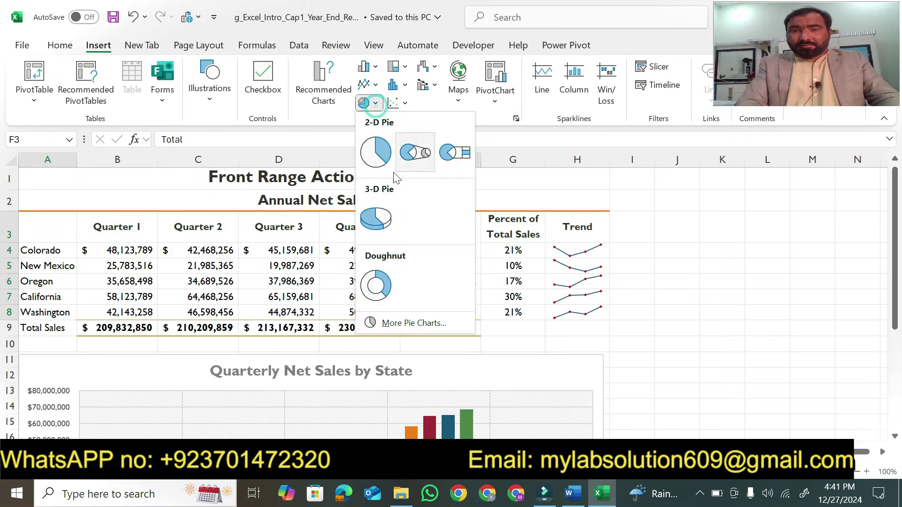
click(376, 217)
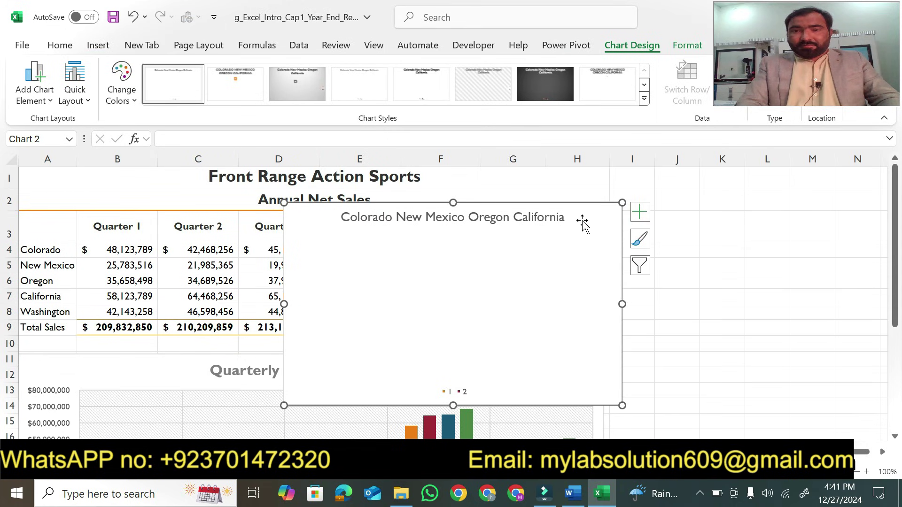
key(ctrl+z)
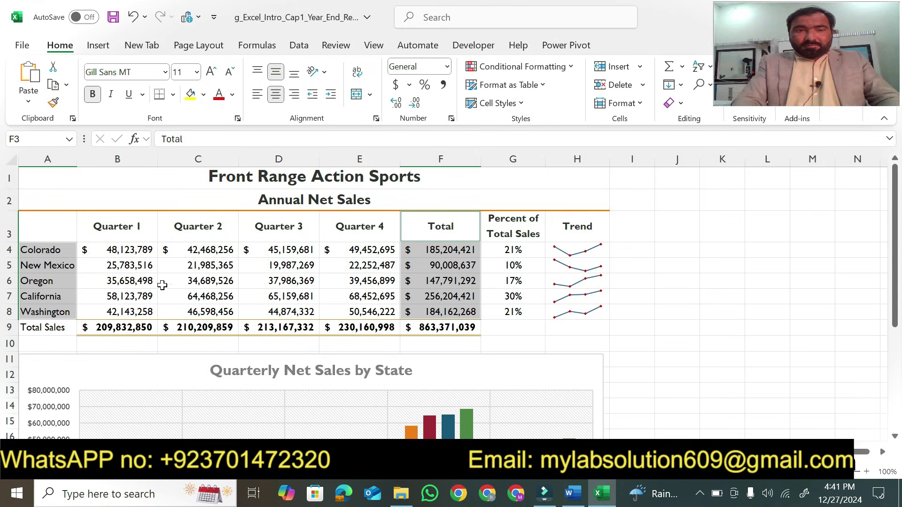
Step: Try to insert a 3-D Pie chart from the state names in A4:A8 and quarterly data in B3:E8, and delete the chart
click(53, 250)
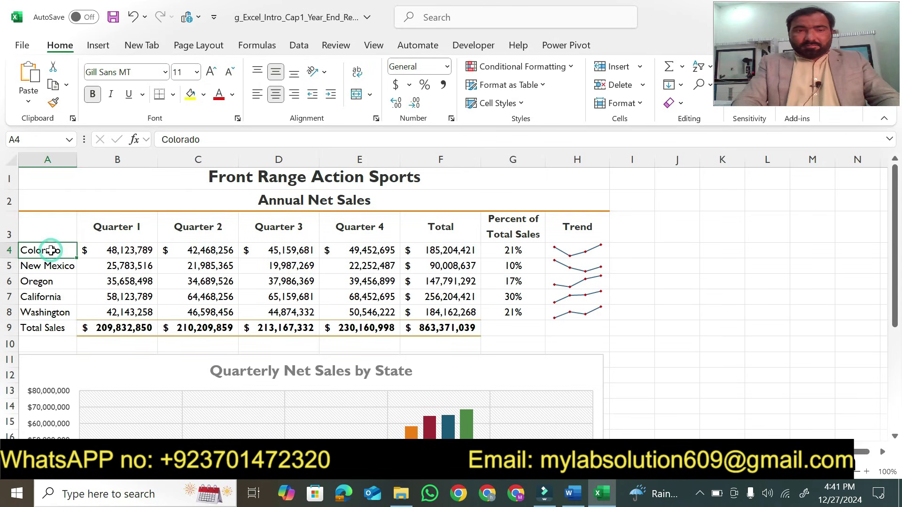
drag(42, 251, 42, 311)
drag(97, 227, 365, 310)
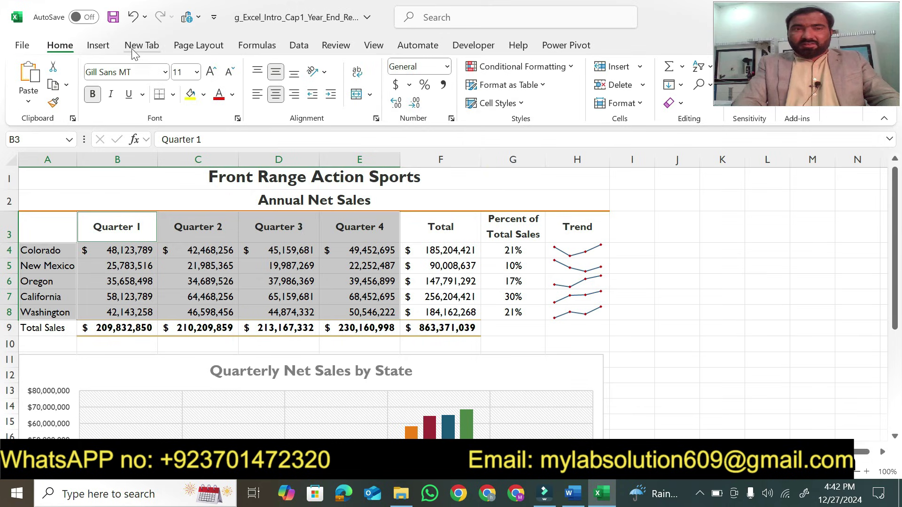
click(98, 45)
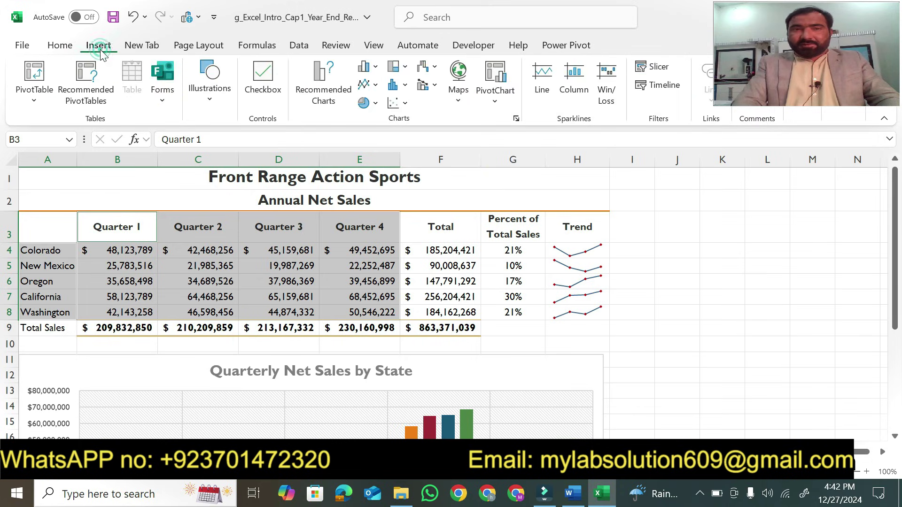
click(376, 102)
click(374, 216)
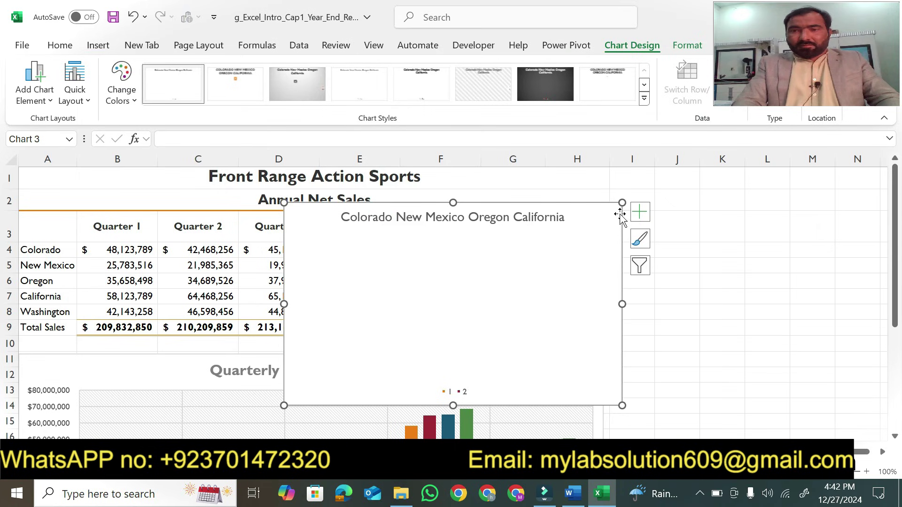
key(Delete)
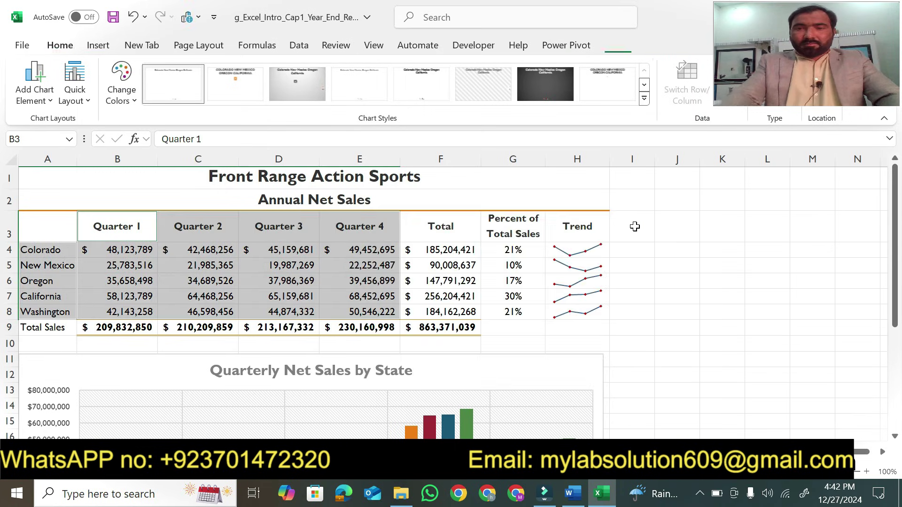
click(714, 243)
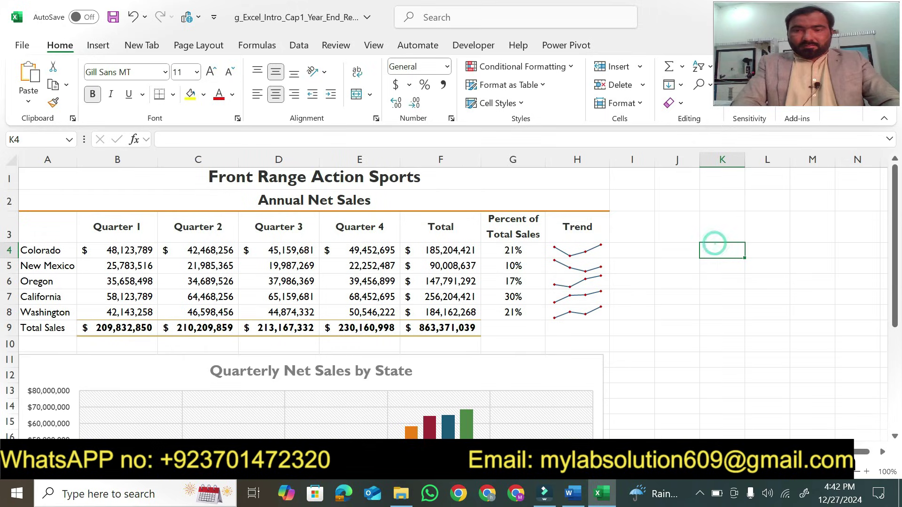
Step: Recheck step 6 in Word and insert a 3-D Pie chart in Excel from the nonadjacent ranges A4:A8 and G4:G8
click(574, 494)
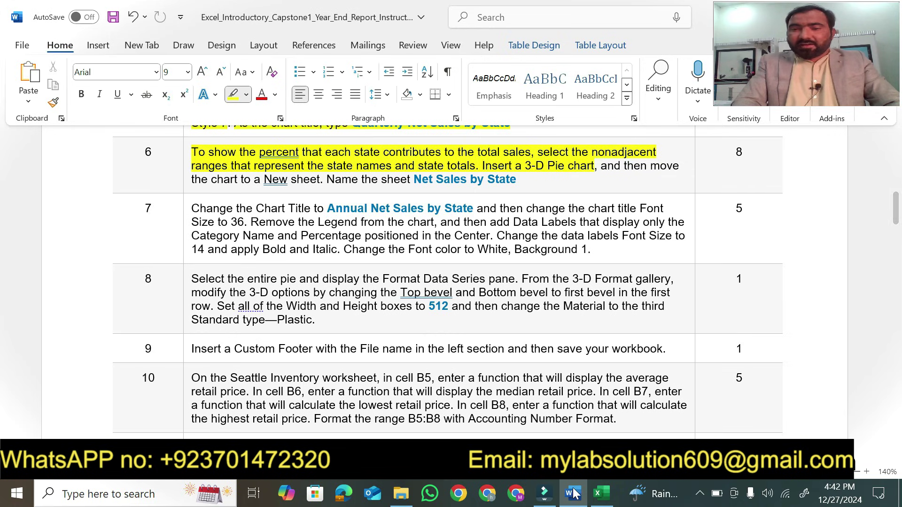
click(602, 494)
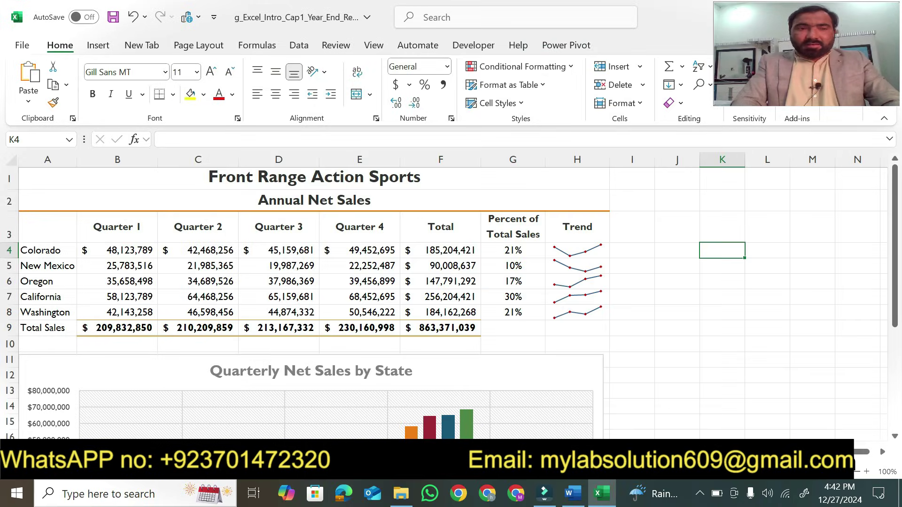
drag(27, 247, 27, 306)
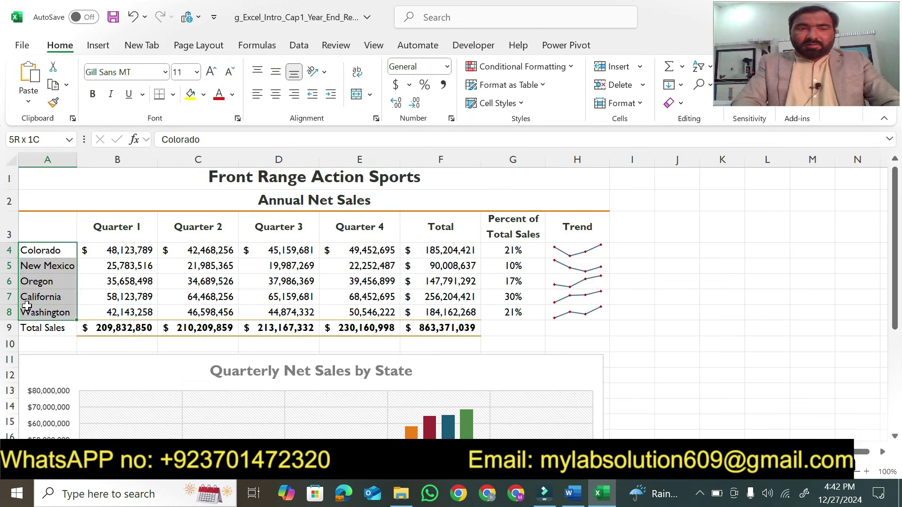
drag(506, 250, 507, 310)
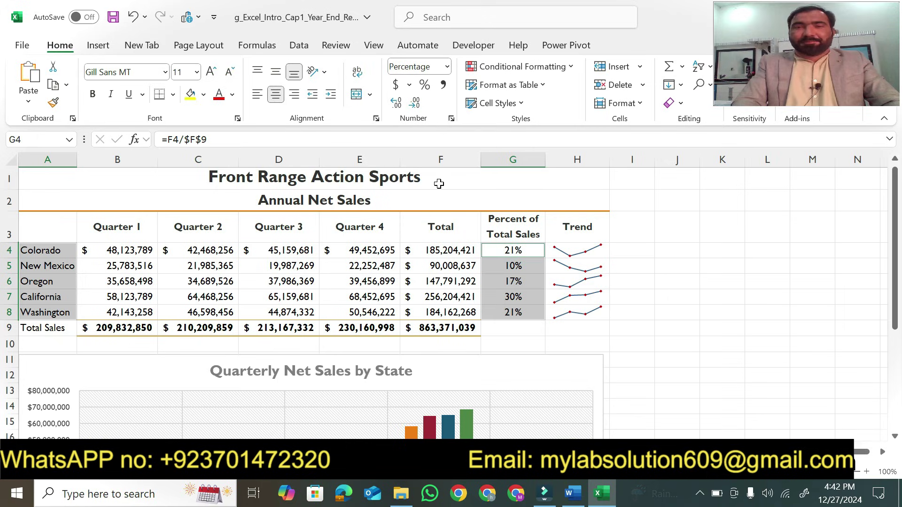
click(97, 45)
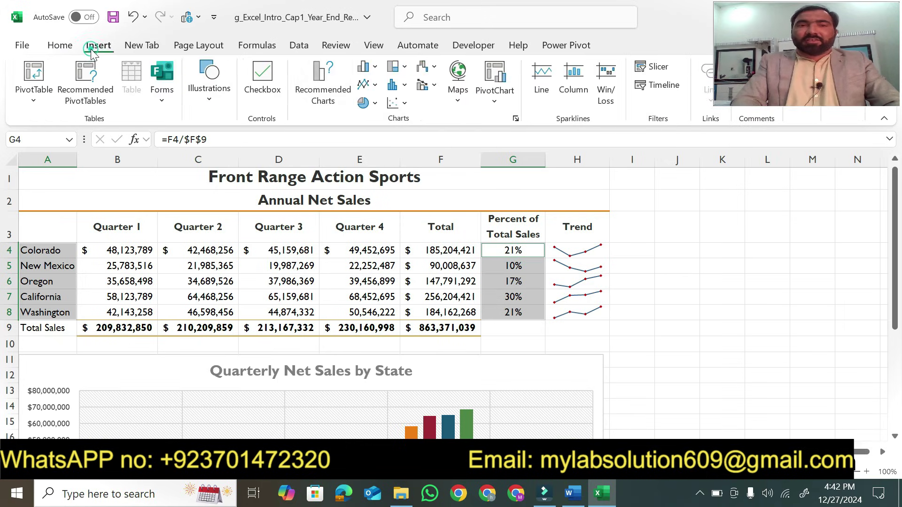
click(376, 104)
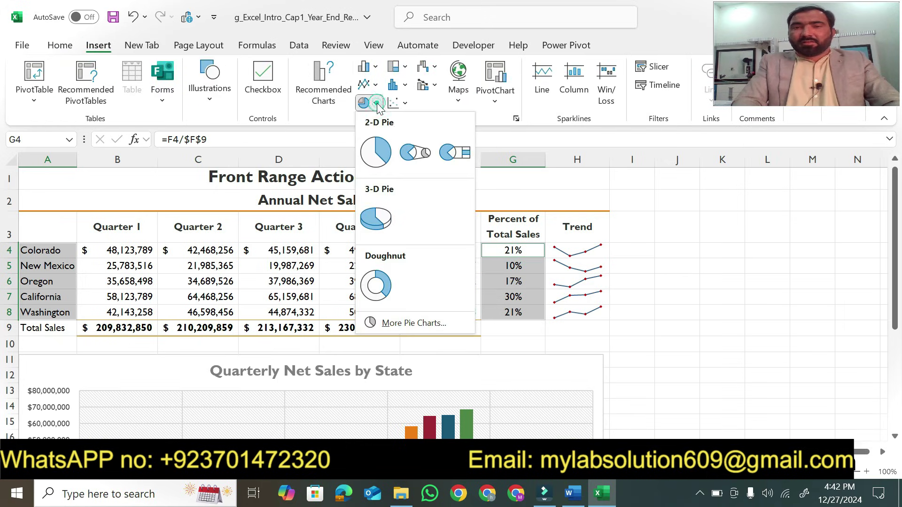
click(384, 216)
Step: In Word step 6, highlight "the chart to a New sheet" and "Net Sales by State" in yellow, and select the sheet name
click(573, 493)
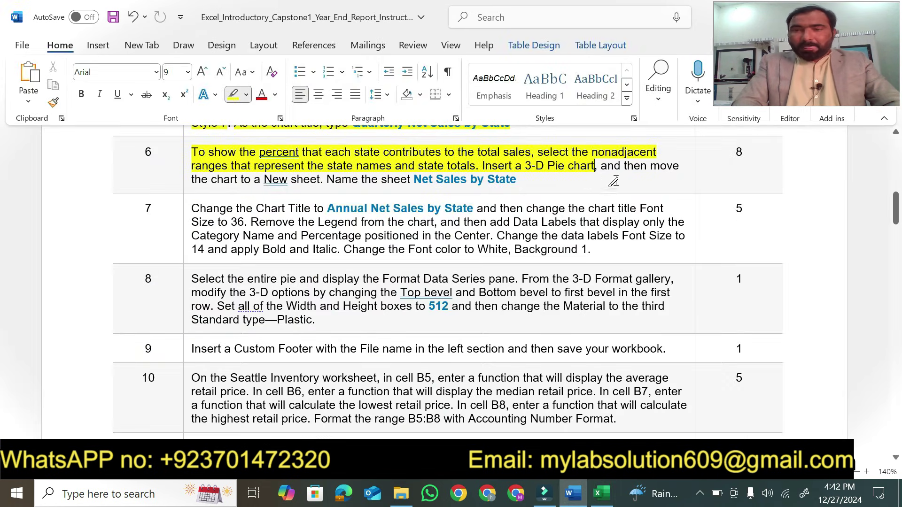
drag(192, 179, 320, 179)
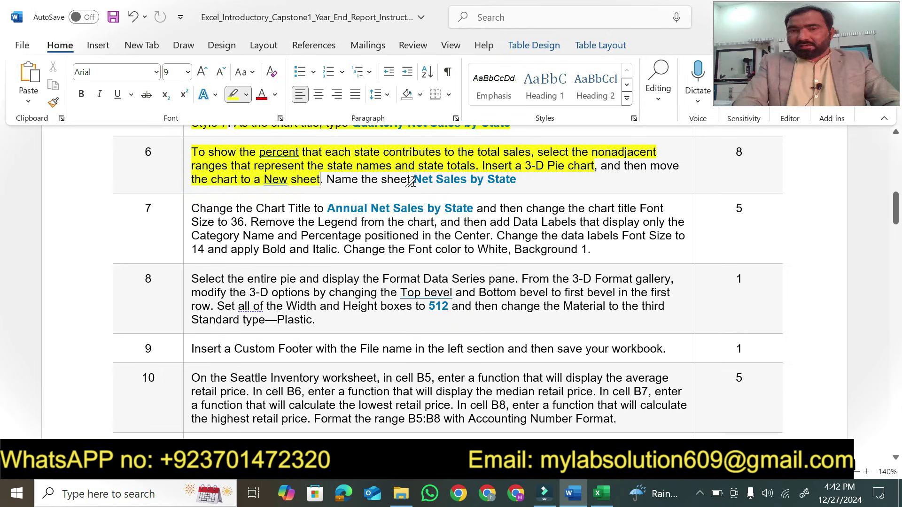
drag(413, 179, 517, 179)
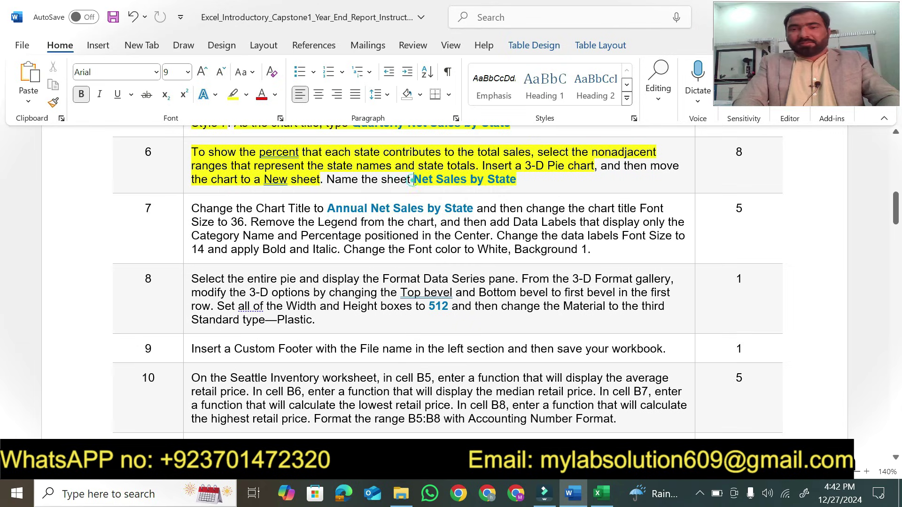
drag(413, 180, 517, 179)
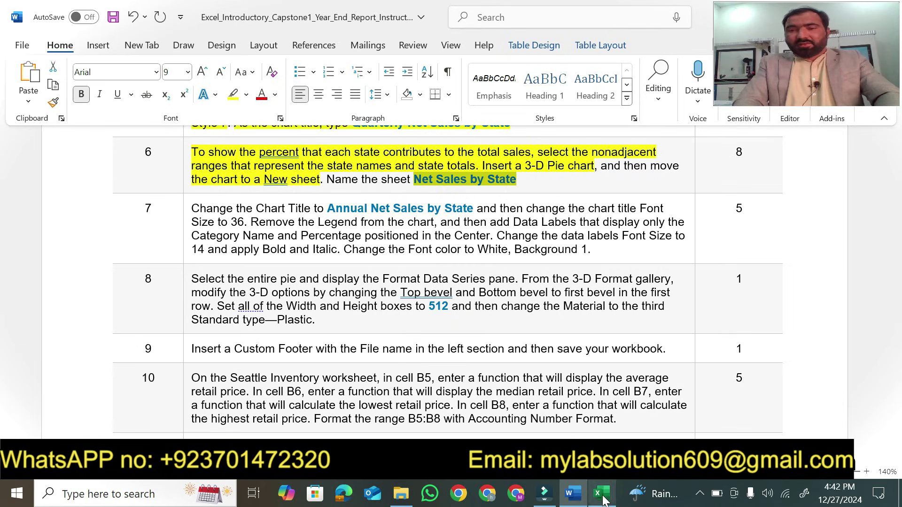
Step: In Excel, move the 3-D Pie chart to a new sheet named "Net Sales by State"
click(601, 494)
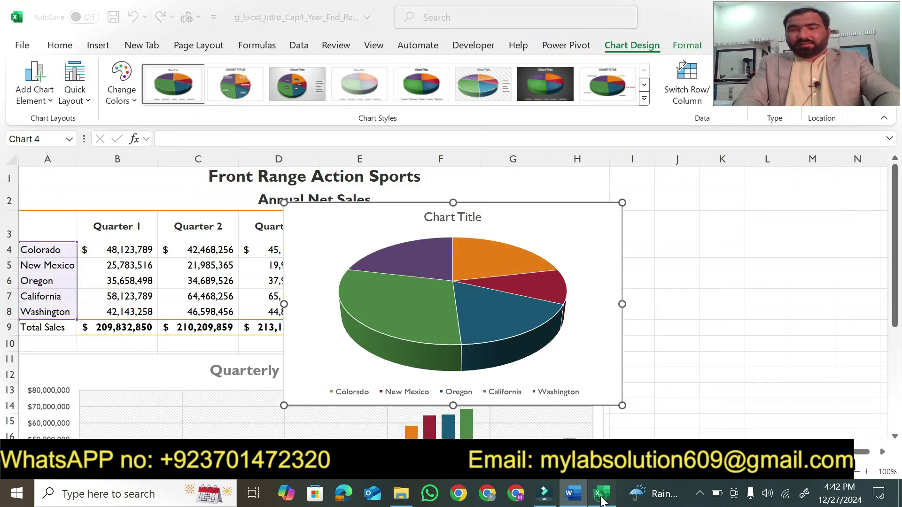
double_click(572, 235)
right_click(572, 235)
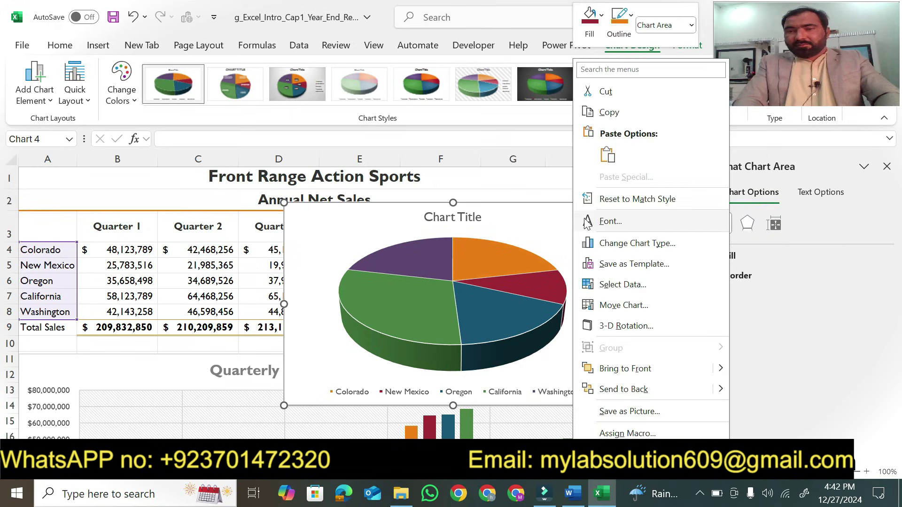
click(628, 314)
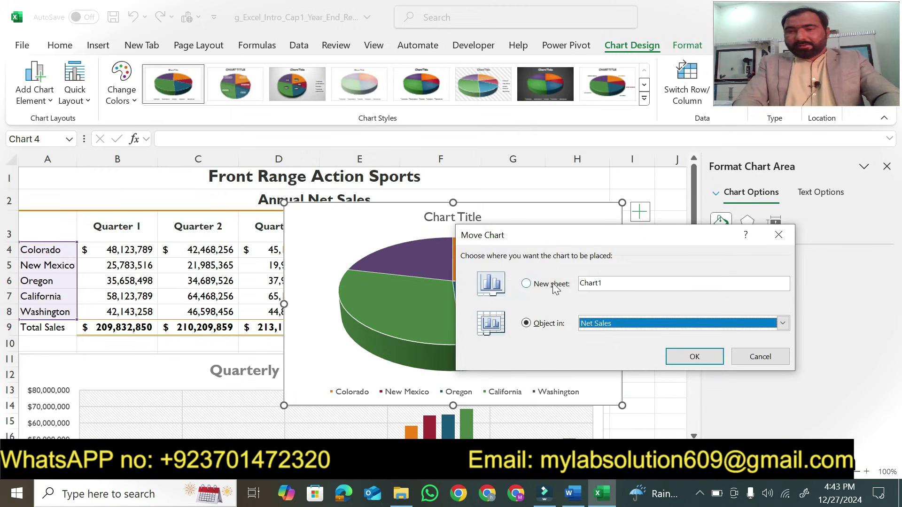
click(554, 285)
text(Net Sales by State)
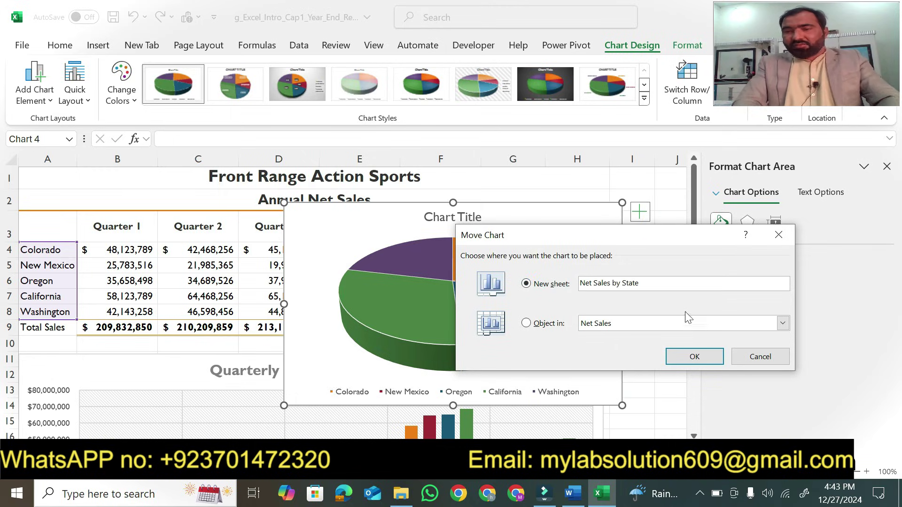
click(695, 356)
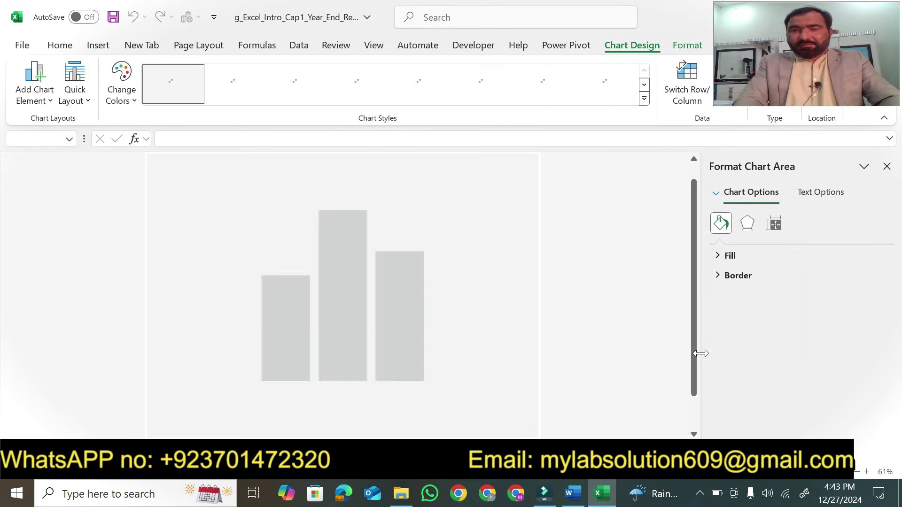
Step: In Word step 7, highlight "Change the Chart Title to Annual Net Sales by State" in yellow and copy the title text
click(572, 494)
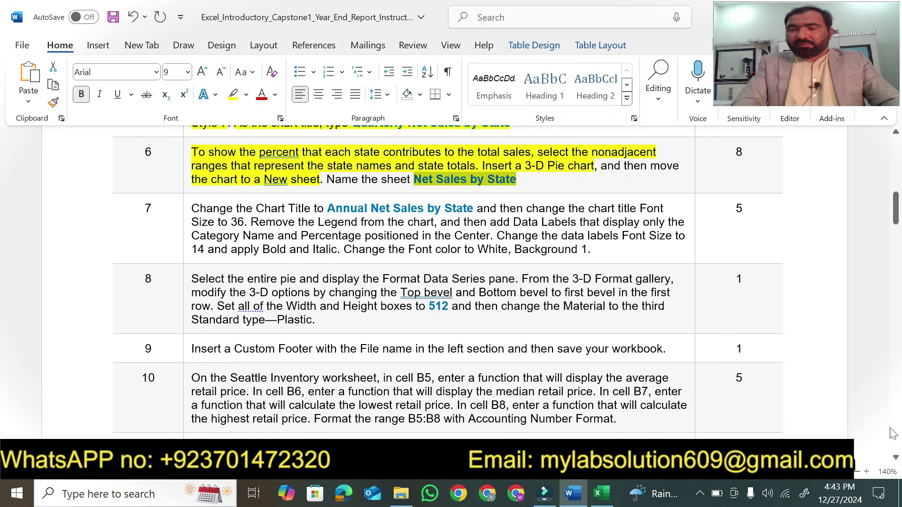
click(896, 458)
click(896, 459)
click(896, 458)
click(896, 459)
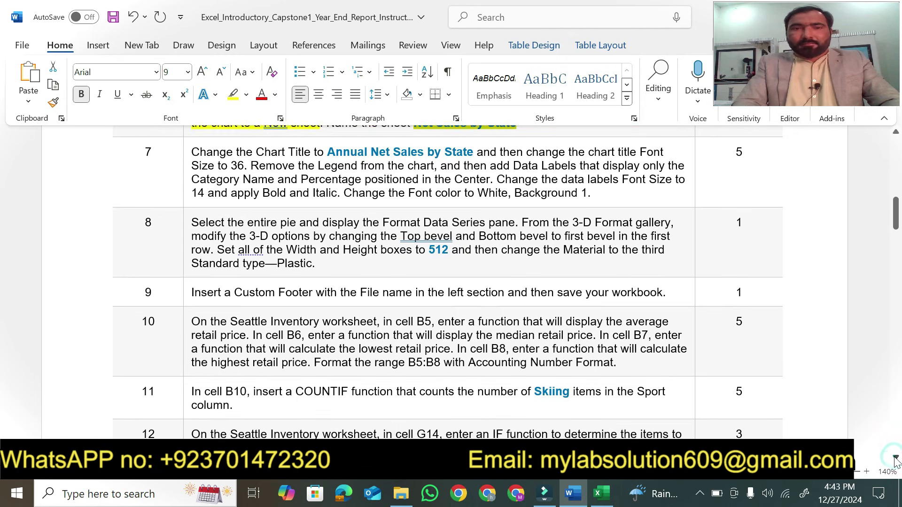
click(896, 459)
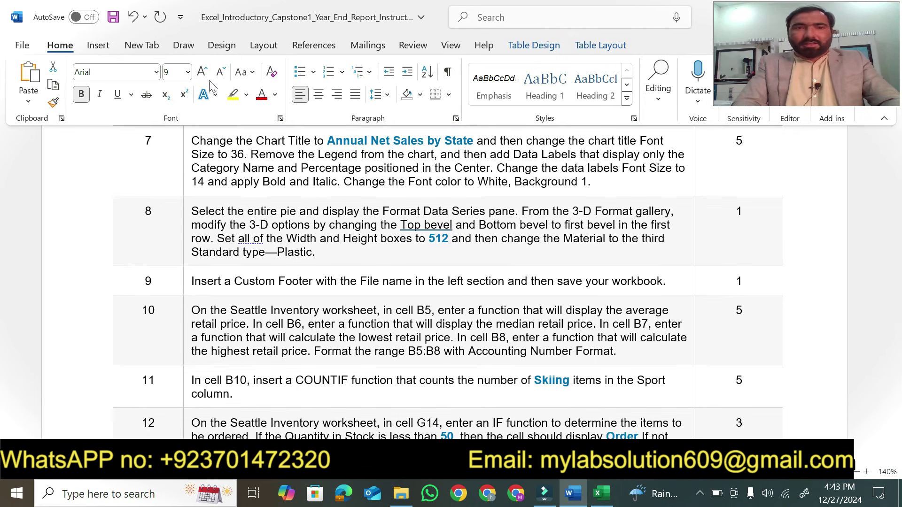
click(231, 100)
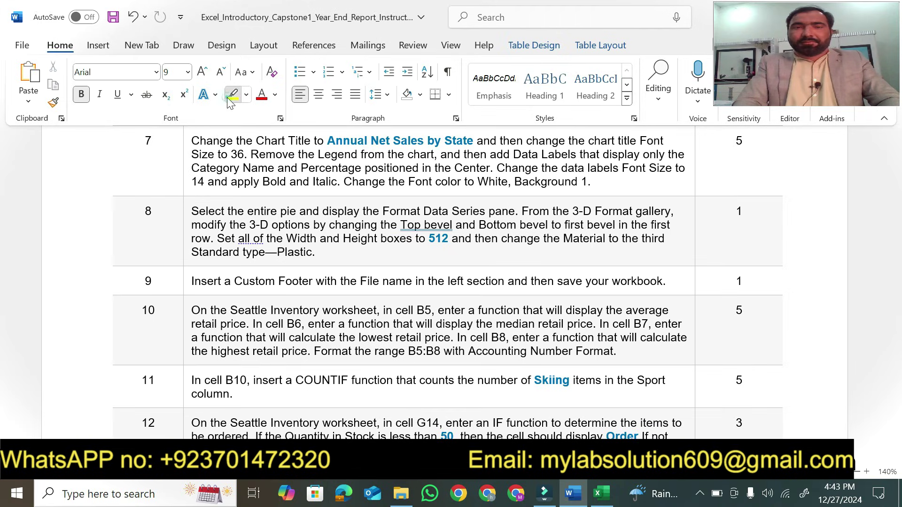
mouse_move(190, 139)
mouse_down()
mouse_move(404, 155)
mouse_move(472, 155)
mouse_move(497, 141)
mouse_move(473, 140)
mouse_up()
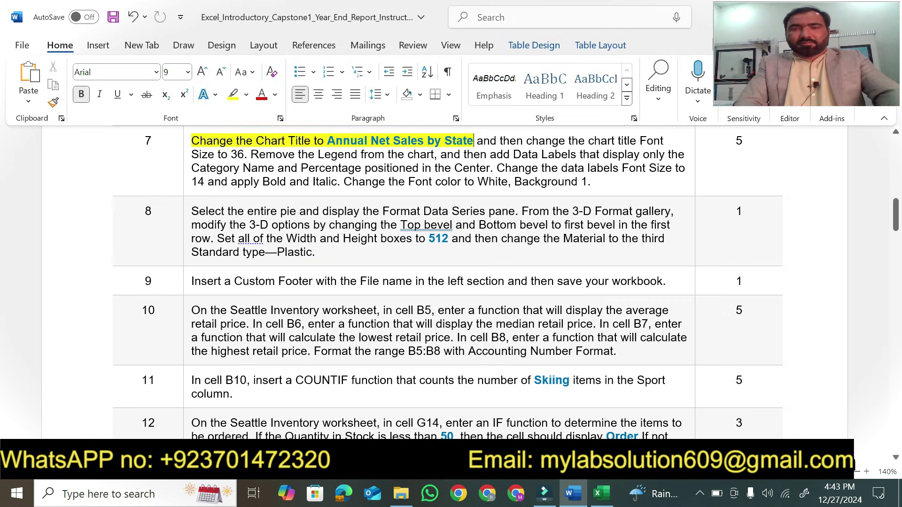
drag(328, 141, 460, 139)
key(ctrl+c)
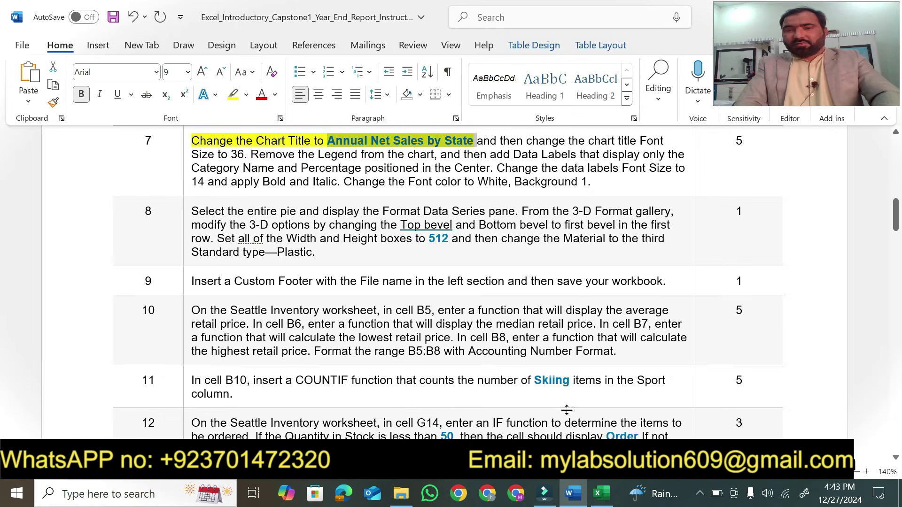
Step: In Excel, replace the pie chart's title with the copied "Annual Net Sales by State", dropping the source formatting
click(602, 493)
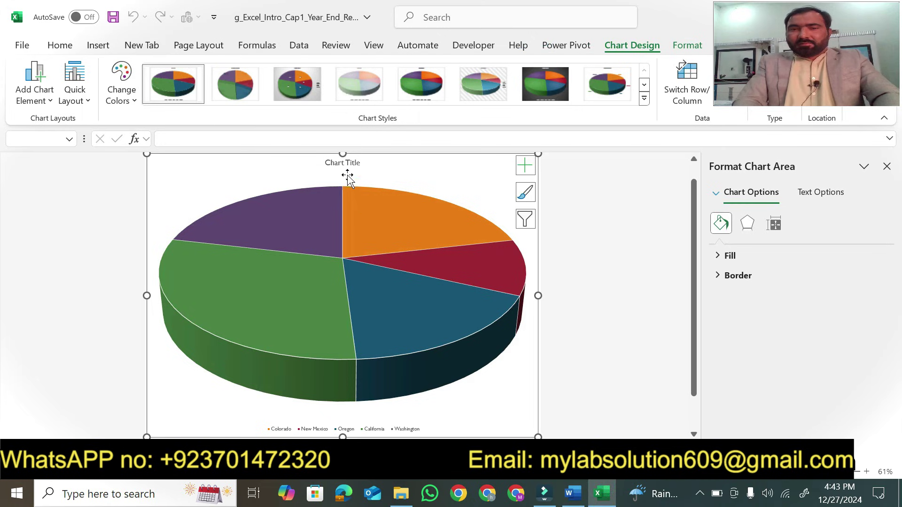
click(346, 166)
triple_click(346, 166)
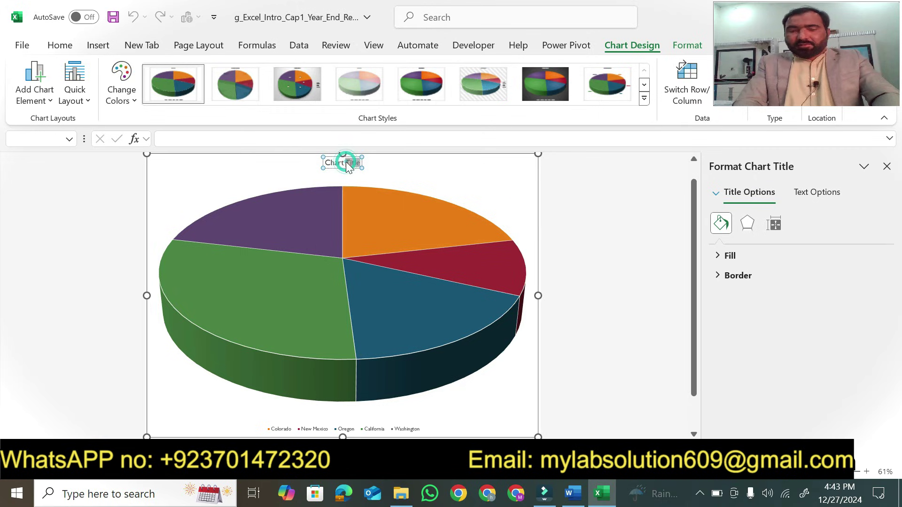
key(ctrl+v)
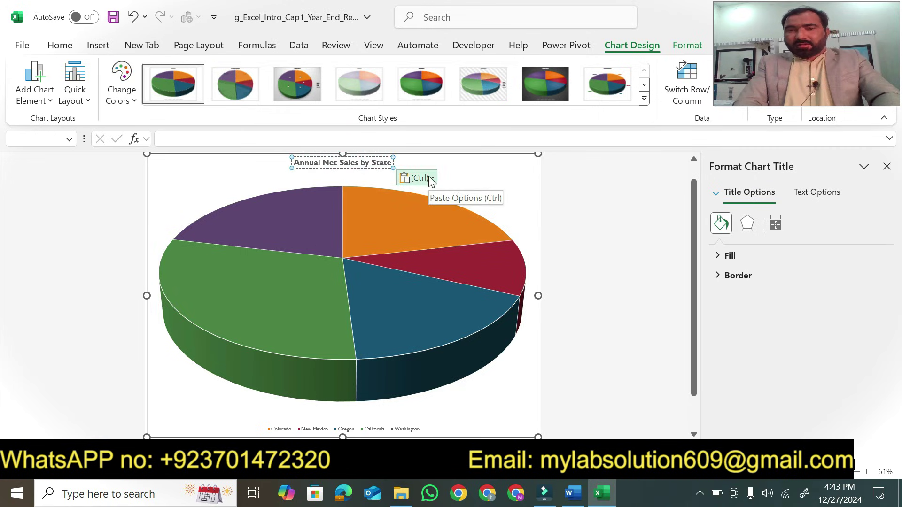
click(428, 177)
click(449, 217)
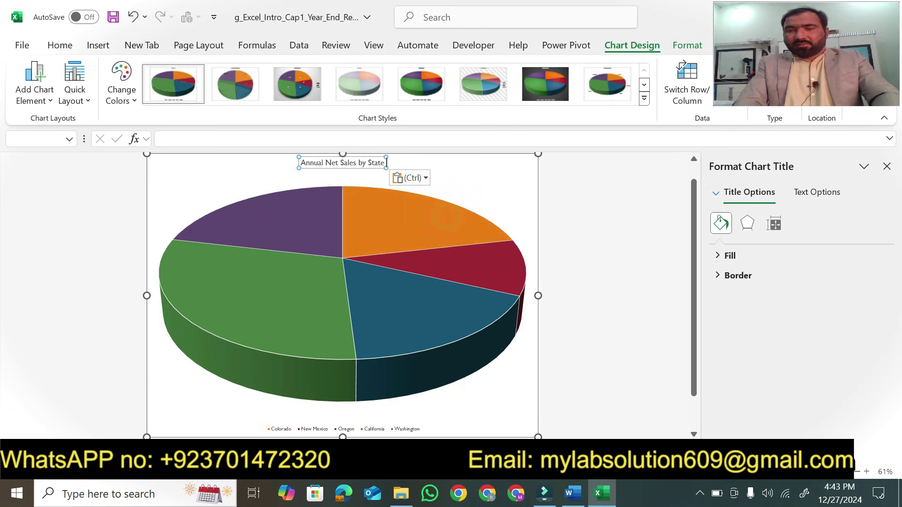
Step: Check the title font size instruction in Word step 7 and set the chart title's font size to 36 in Excel
click(571, 494)
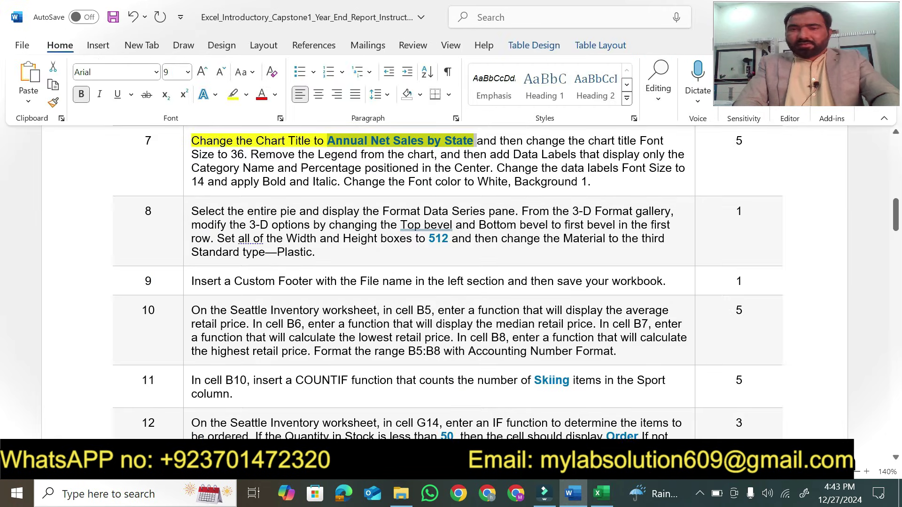
drag(475, 141, 639, 140)
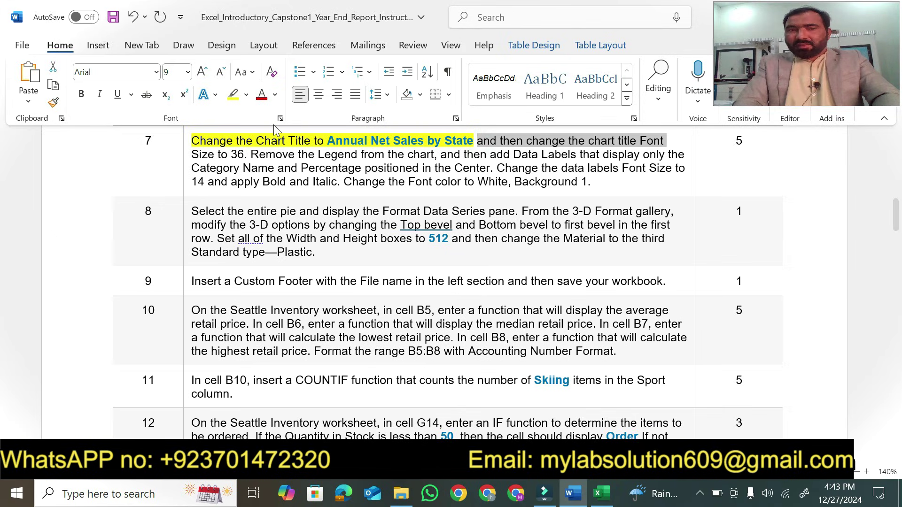
drag(251, 154, 191, 154)
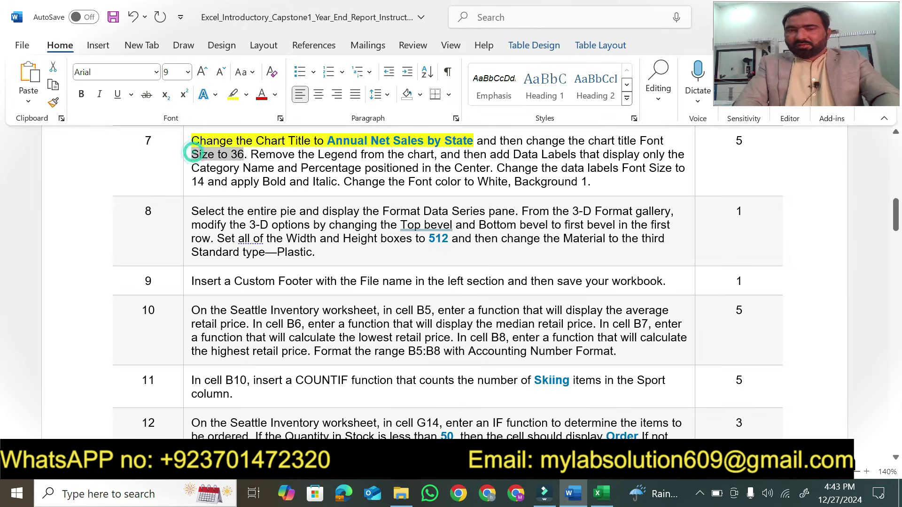
click(600, 493)
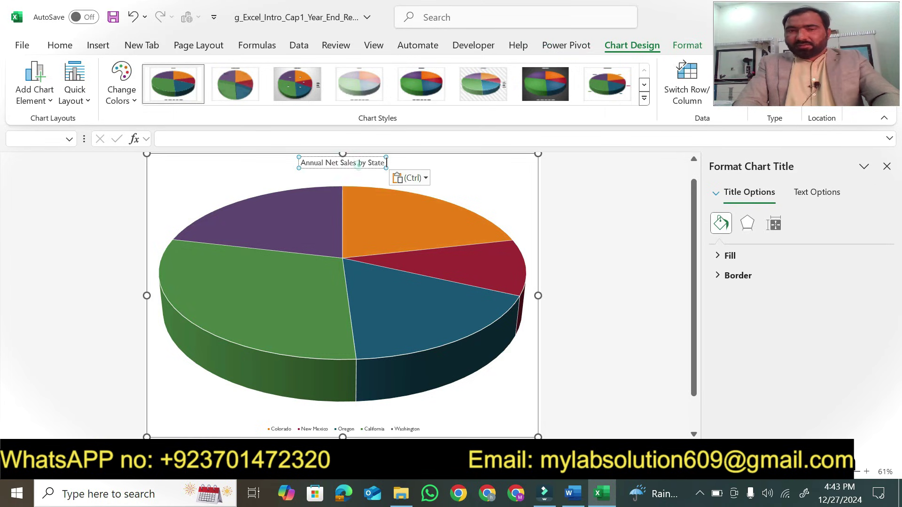
triple_click(358, 165)
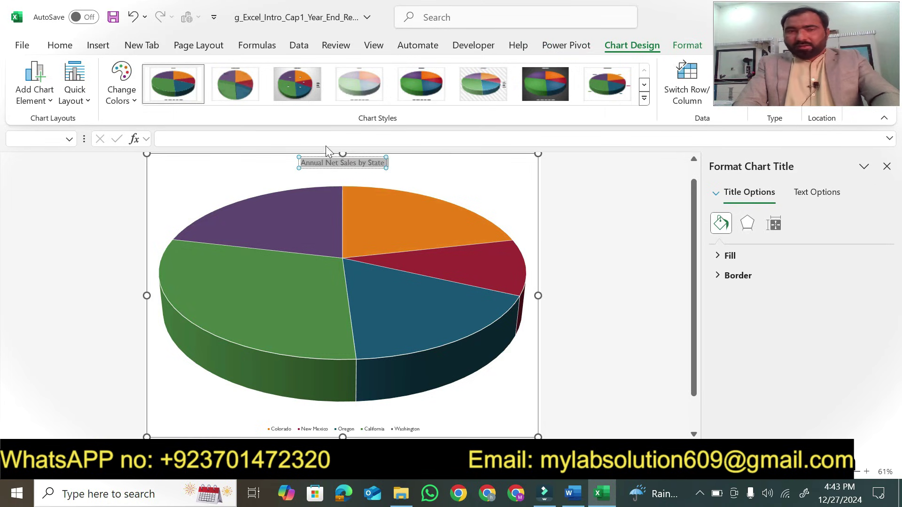
click(60, 45)
click(184, 72)
text(3)
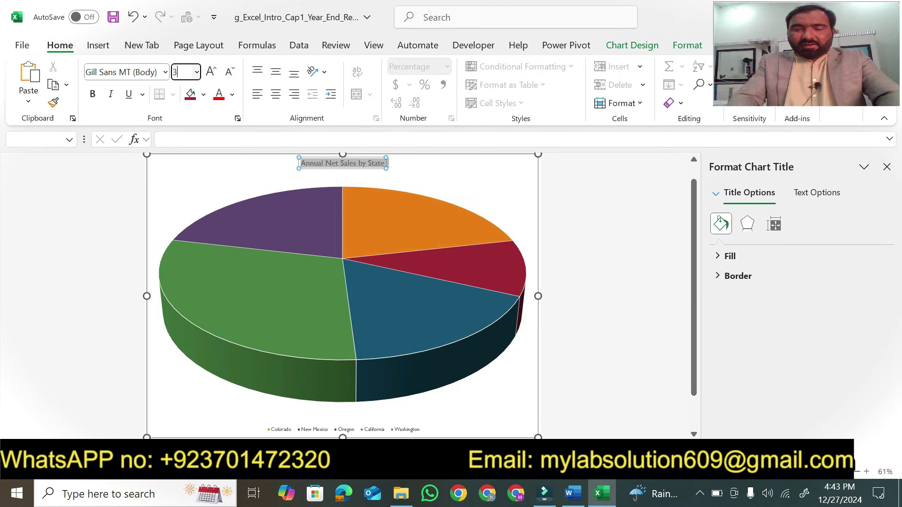
text(6)
key(Return)
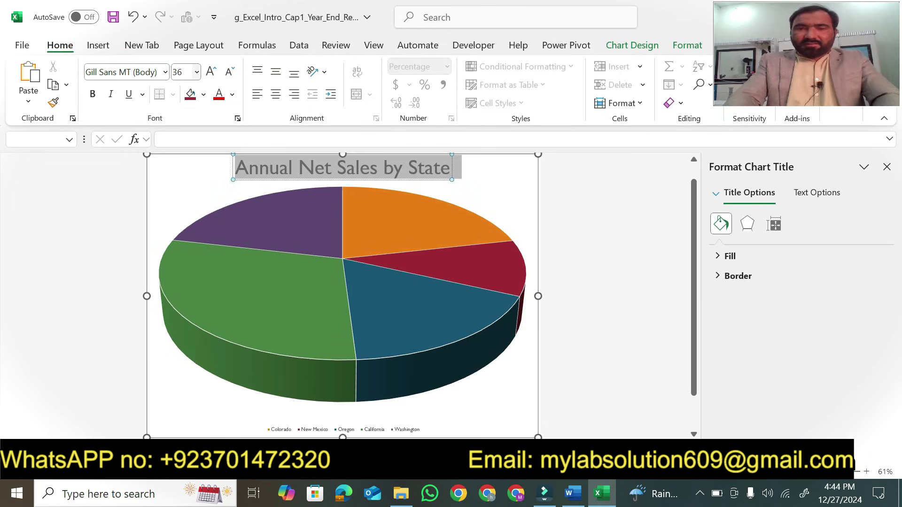
Step: In Word step 7, highlight "Size to 36." and "Remove the Legend from the chart" in yellow
click(573, 501)
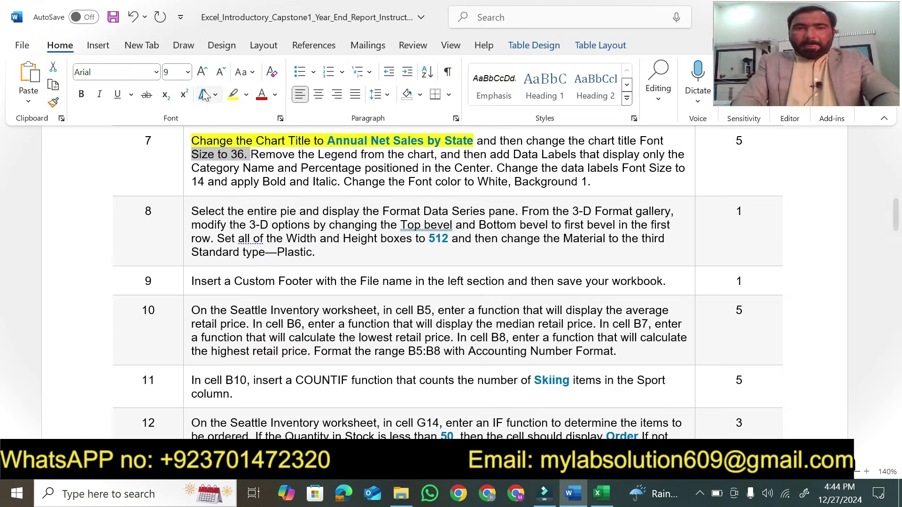
click(232, 94)
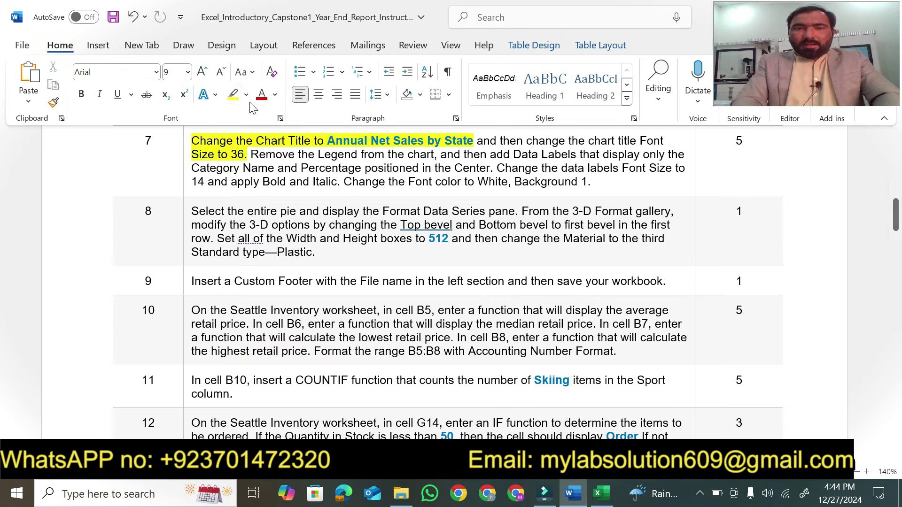
click(234, 94)
drag(249, 151, 434, 155)
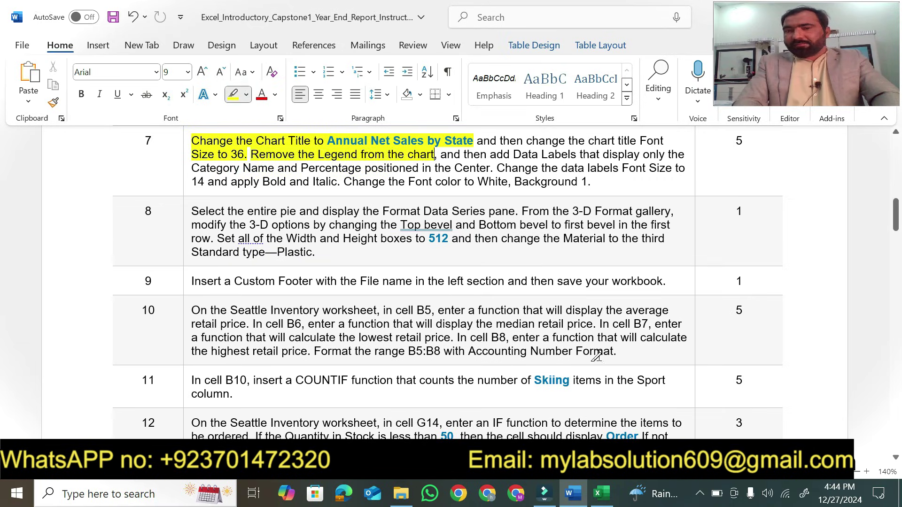
Step: In Excel, close the chart title formatting options and remove the legend from the pie chart
click(601, 493)
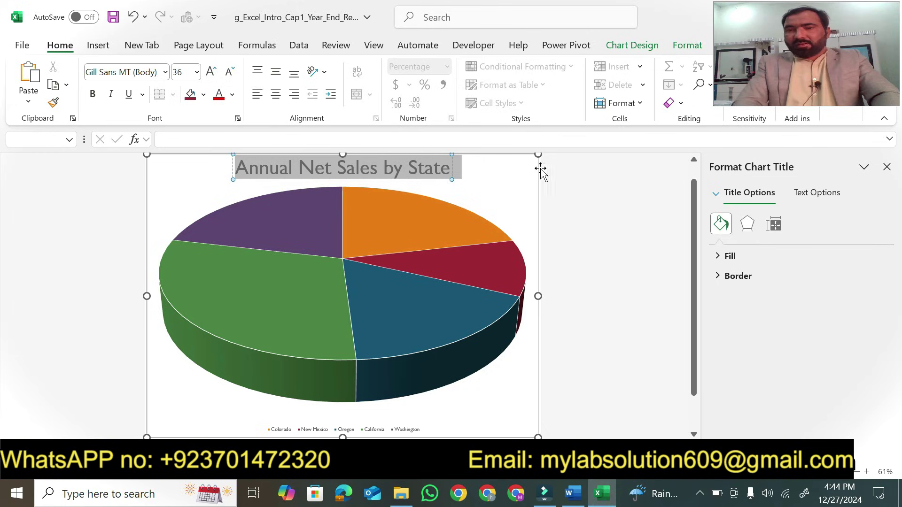
click(887, 167)
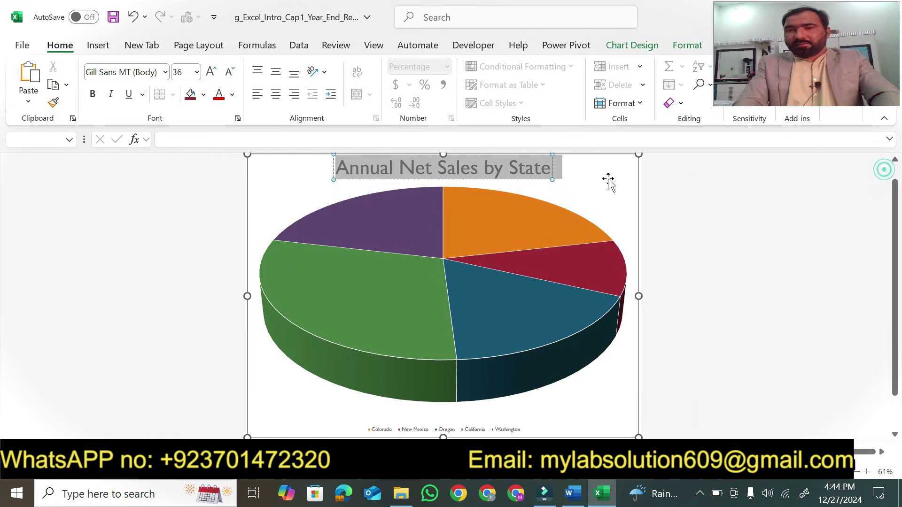
click(629, 173)
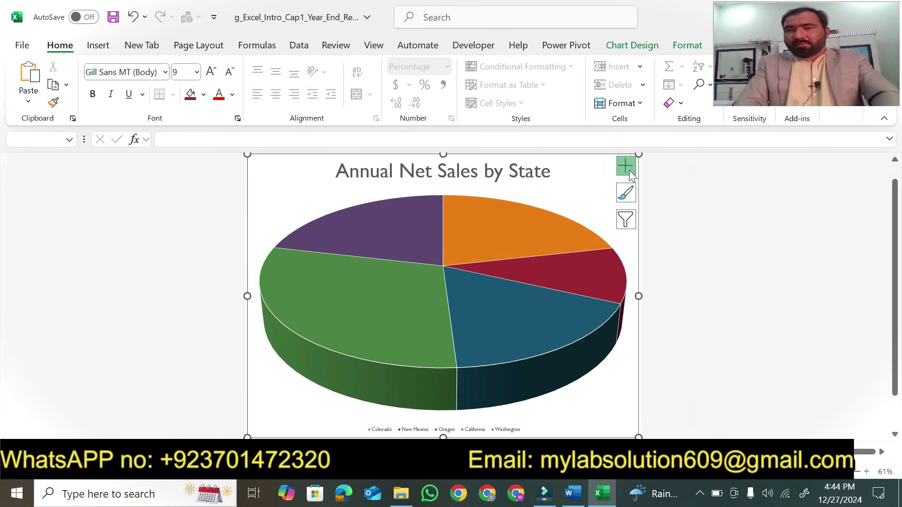
click(630, 170)
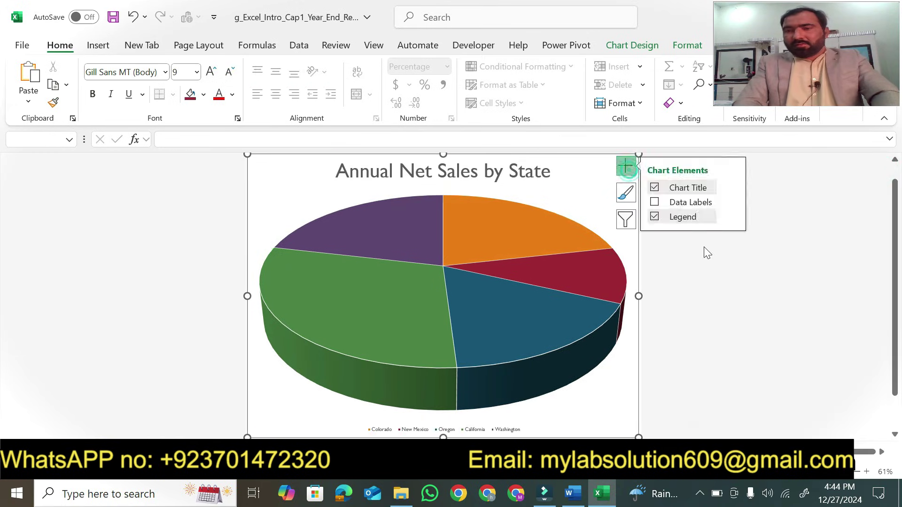
click(655, 215)
Step: In Word step 7, highlight the instruction to add Data Labels with only Category Name and Percentage in the Center in yellow
click(571, 494)
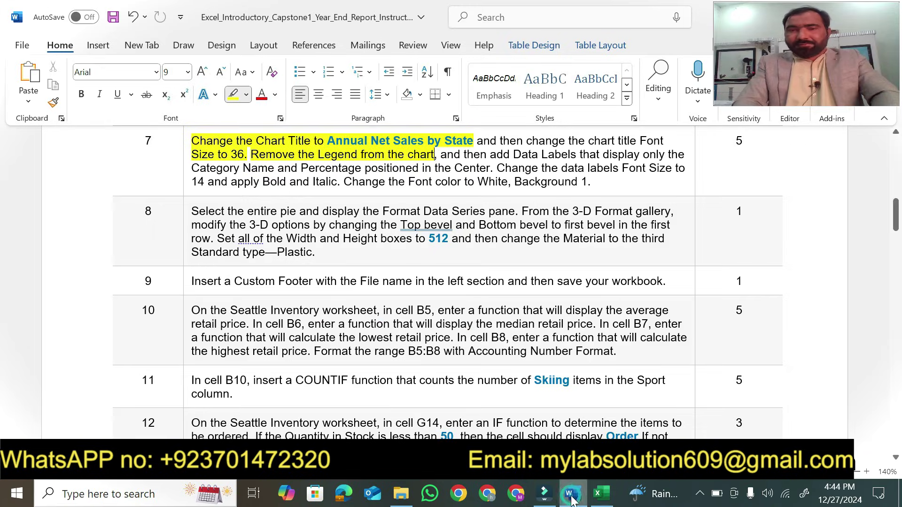
click(446, 154)
drag(504, 155, 663, 156)
mouse_move(203, 169)
mouse_down()
mouse_move(399, 182)
mouse_move(425, 168)
mouse_move(493, 169)
mouse_up()
Step: In Excel, add data labels to the pie chart showing only Category Name and Percentage, positioned in the Center
click(609, 498)
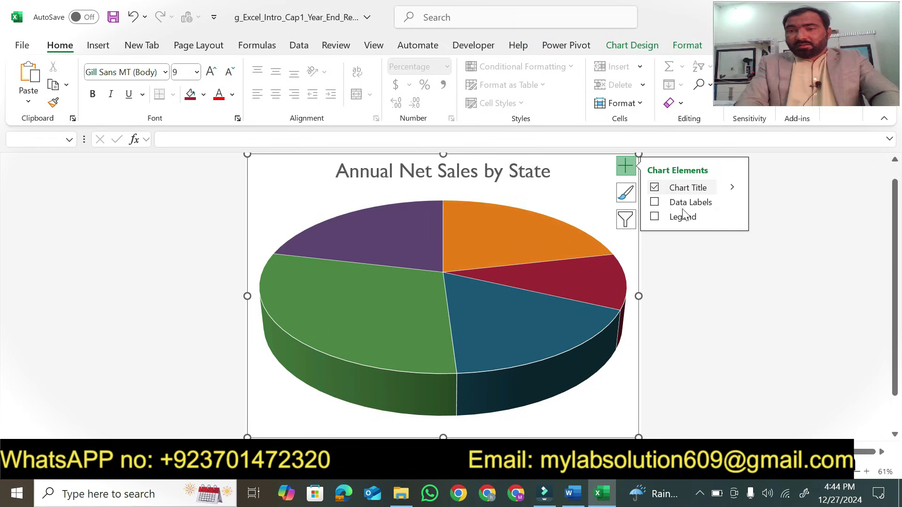
click(731, 202)
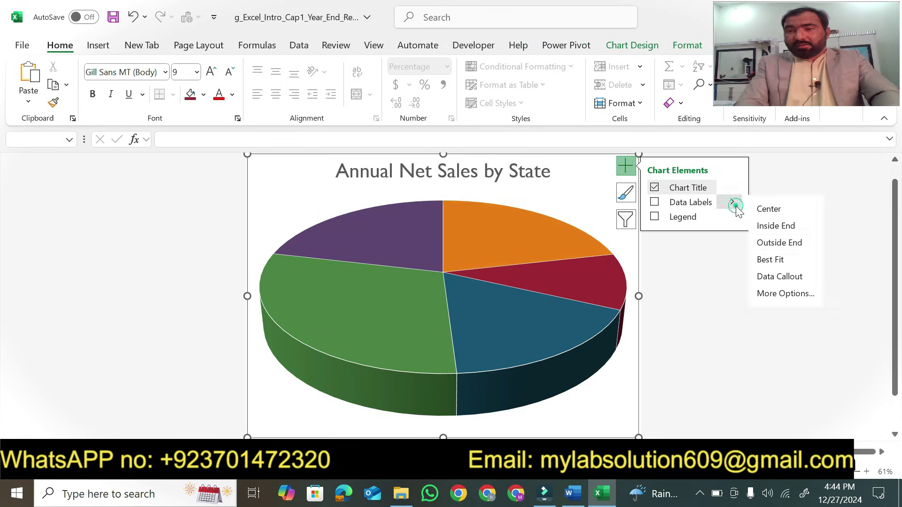
click(780, 294)
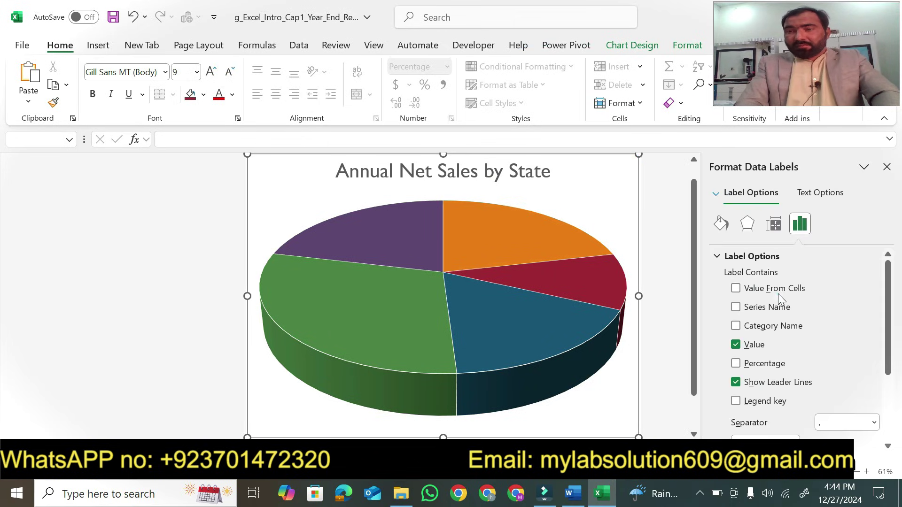
click(736, 326)
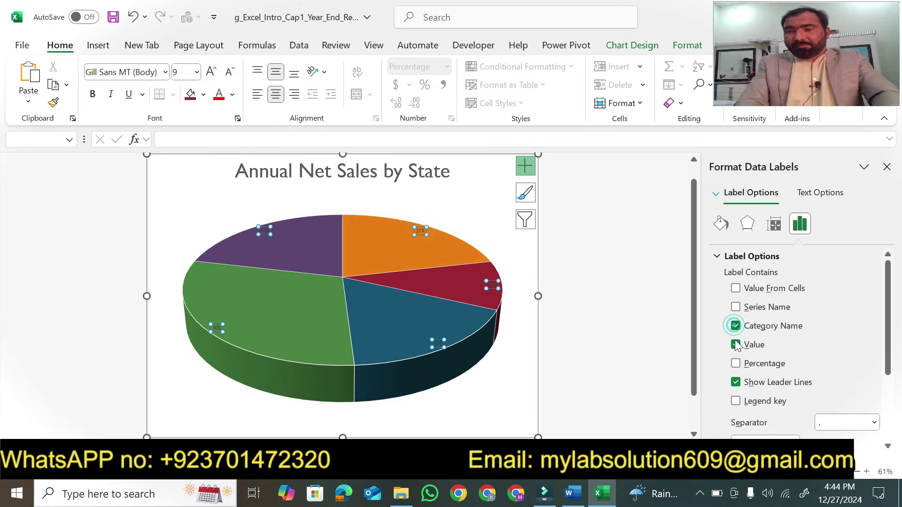
click(735, 364)
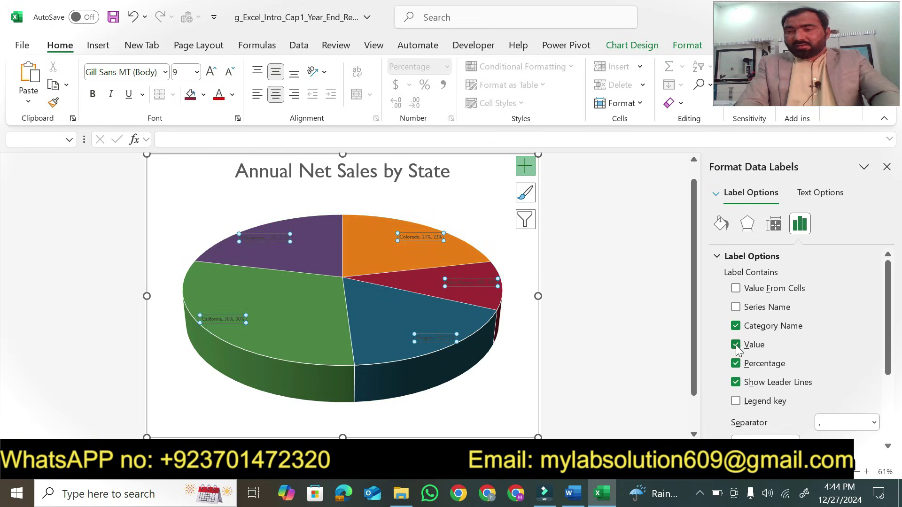
click(736, 345)
drag(887, 318, 889, 392)
click(748, 375)
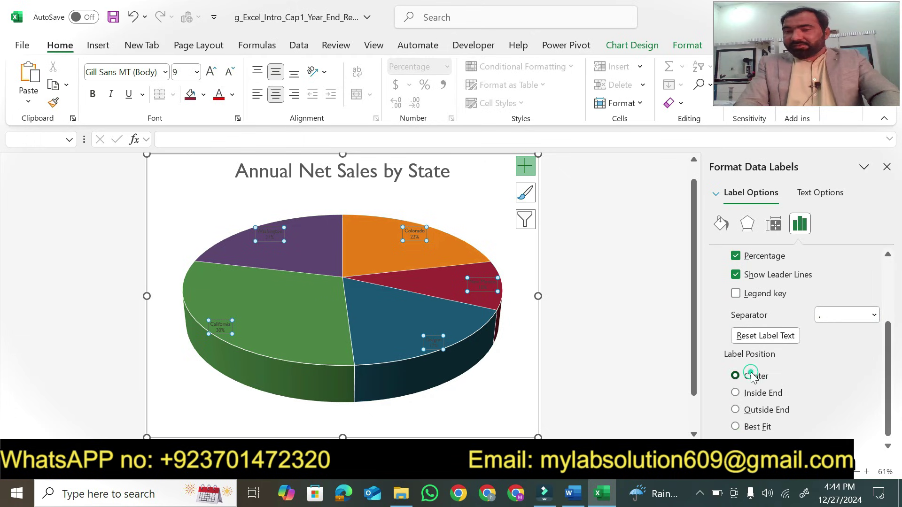
Step: In Word step 7, highlight "Change the data labels Font Size" and "14 and apply Bold and Italic." in yellow
click(571, 501)
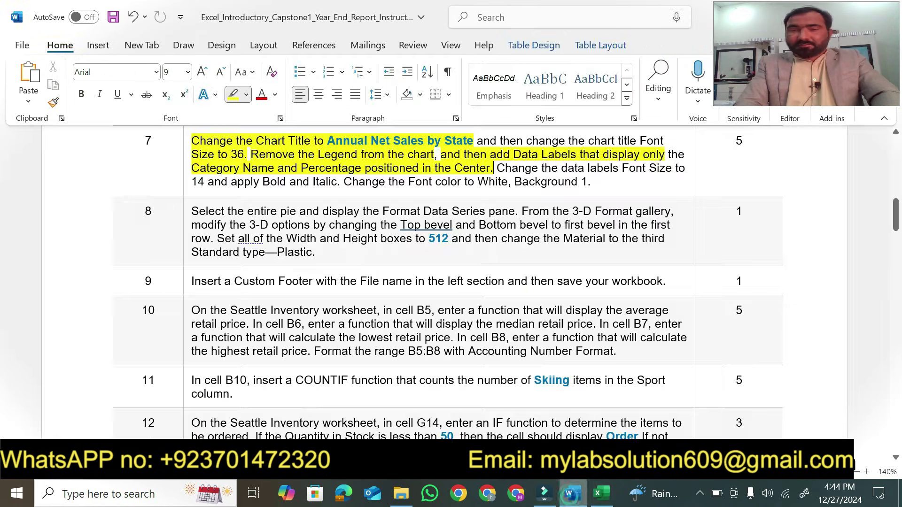
click(497, 170)
drag(497, 170, 673, 169)
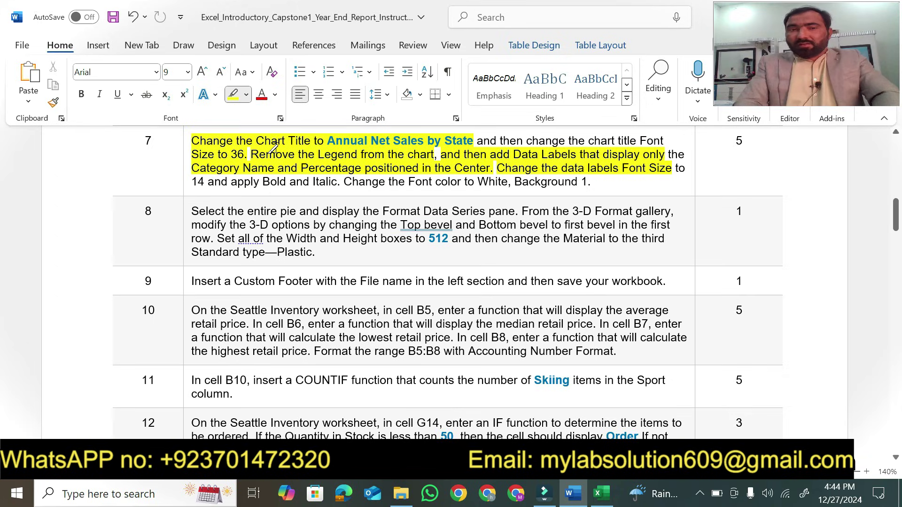
drag(192, 183, 337, 182)
Step: In Excel, set the font size of the pie chart's data labels to 14
click(602, 493)
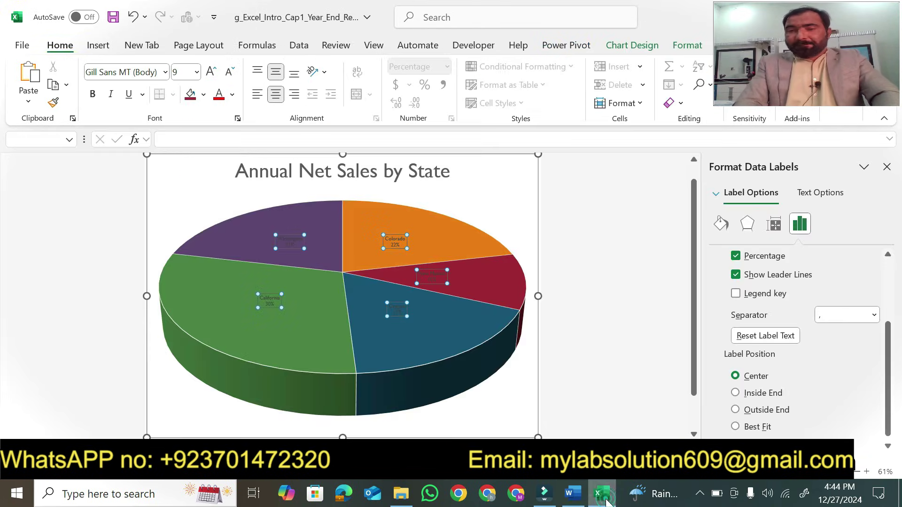
click(185, 72)
text(14)
key(Return)
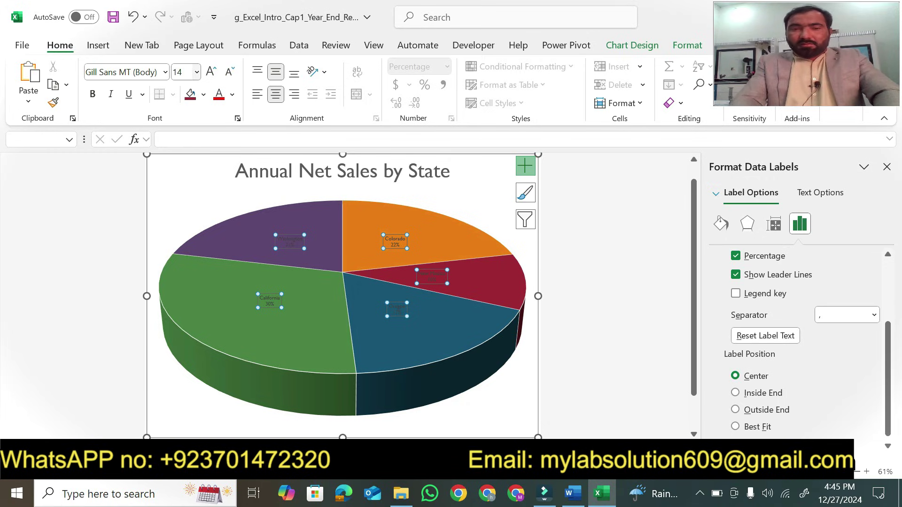
Step: Apply Bold and Italic to the pie chart's data labels
click(93, 95)
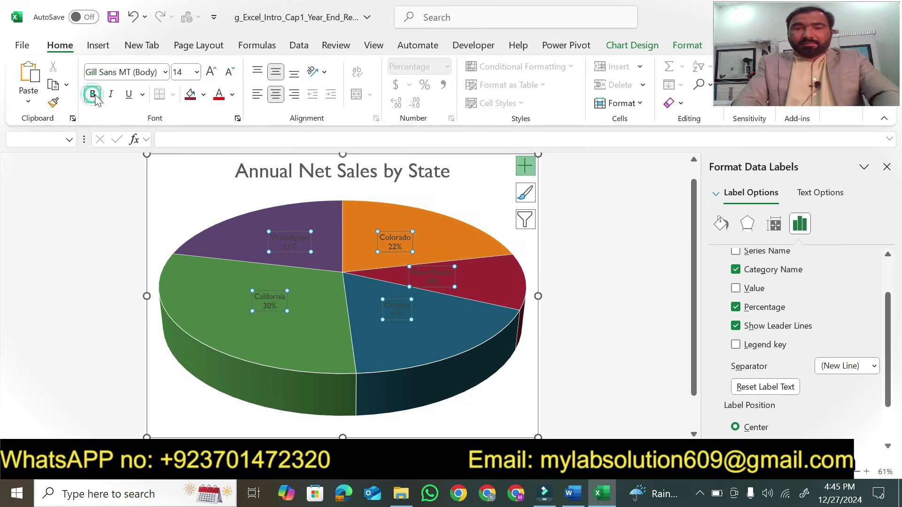
click(112, 97)
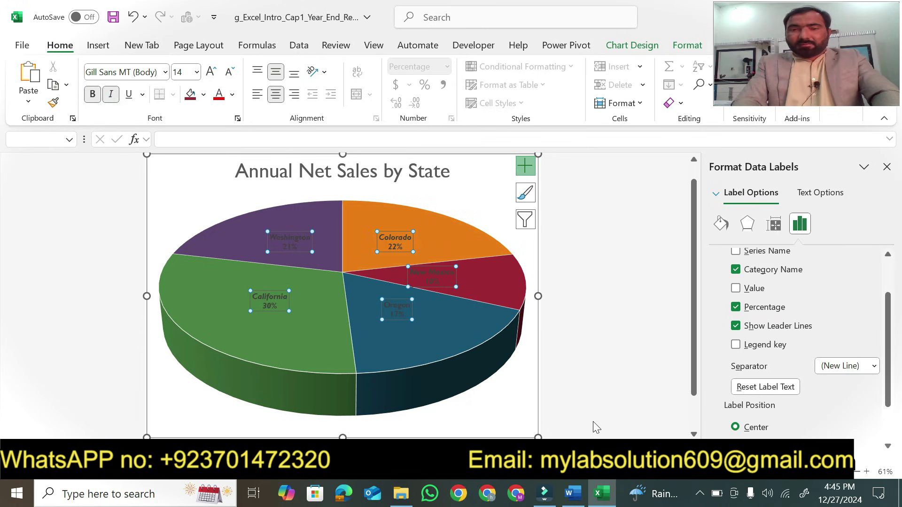
Step: In Word step 7, highlight "Change the Font color to White, Background 1" in yellow
click(573, 494)
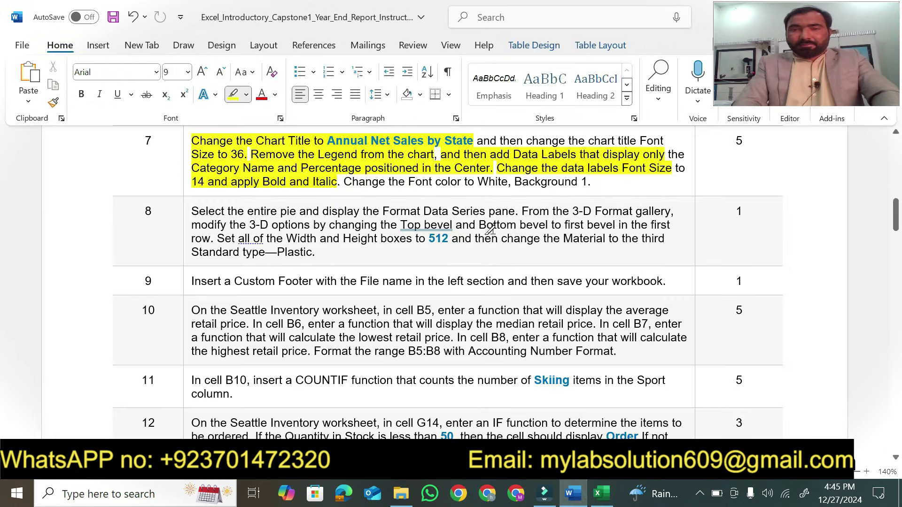
drag(342, 182, 588, 184)
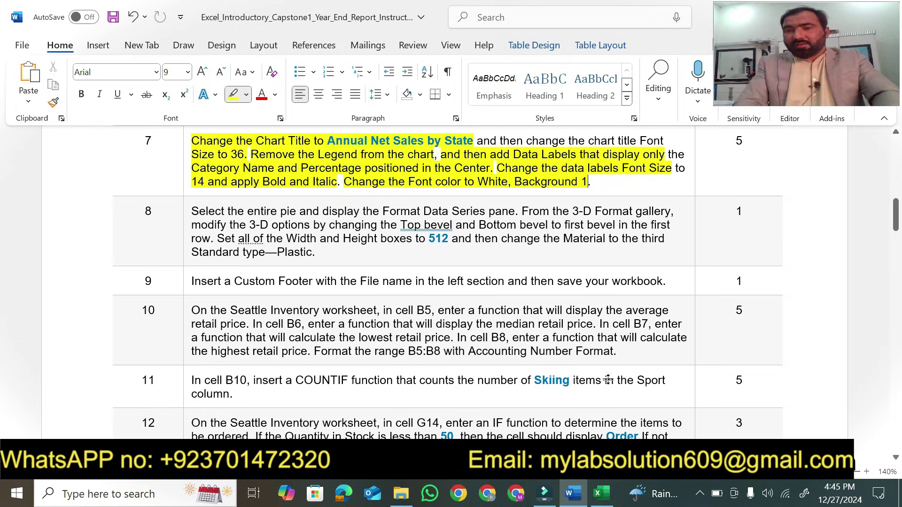
Step: In Excel, set the font color of the pie chart's data labels to White, Background 1
click(602, 495)
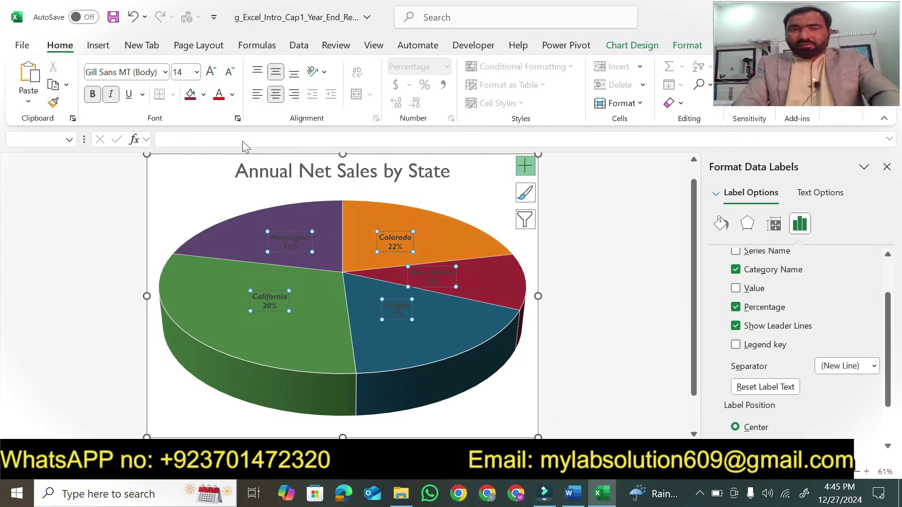
click(232, 95)
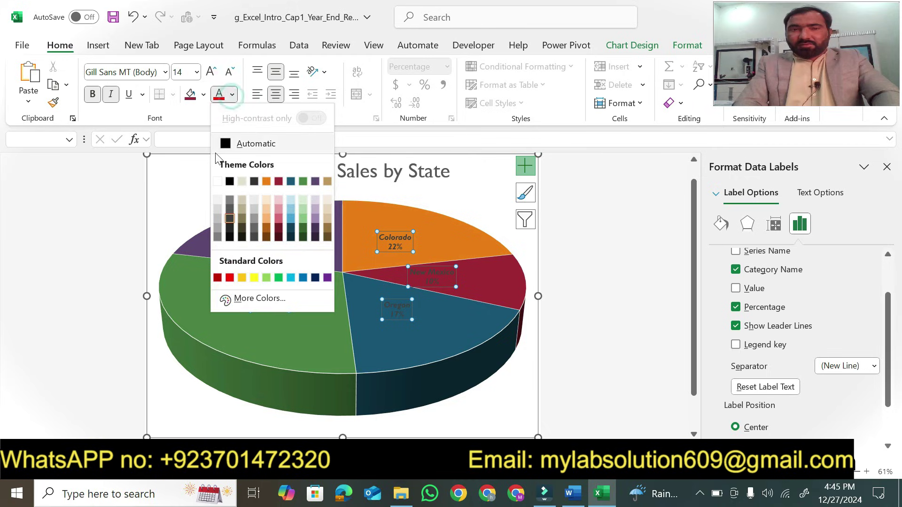
click(217, 182)
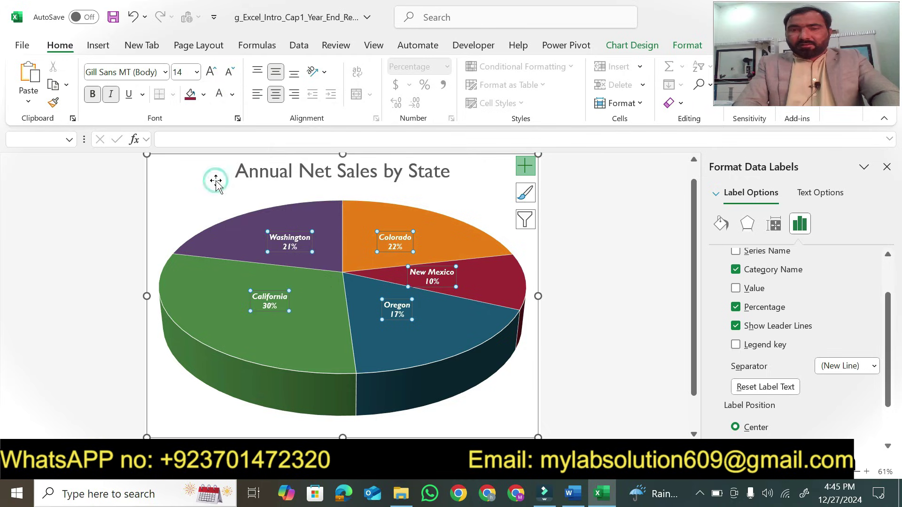
click(573, 493)
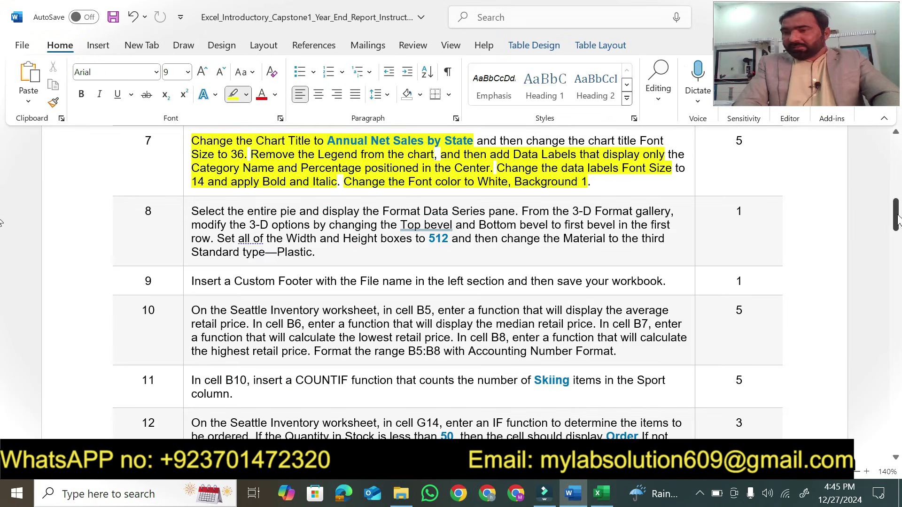
drag(896, 219, 2, 192)
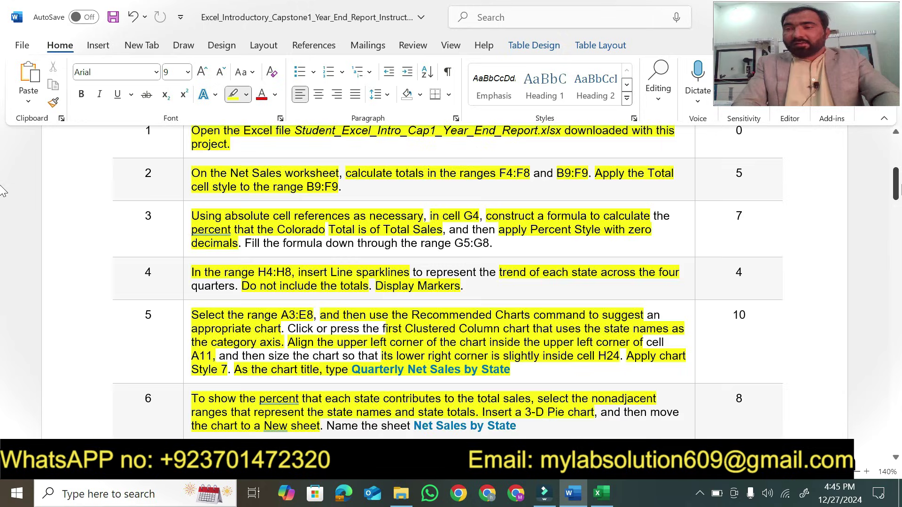
drag(896, 191, 897, 153)
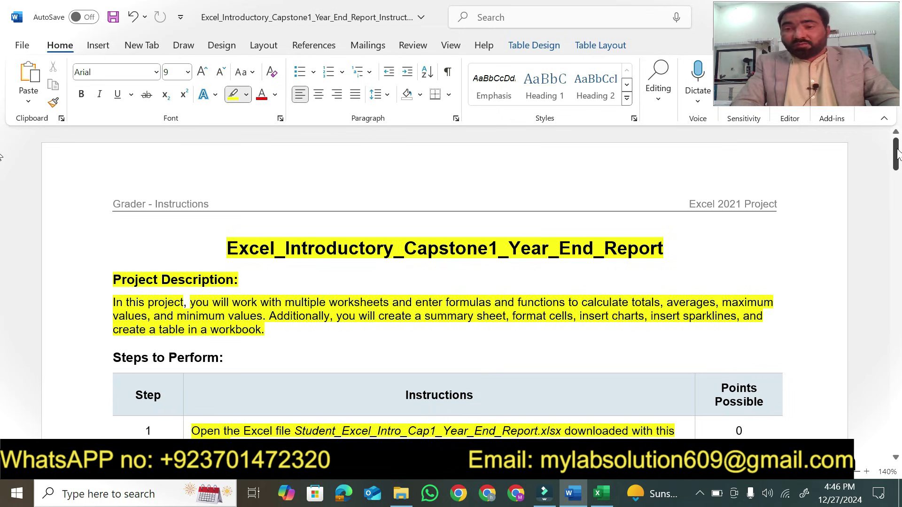
mouse_move(898, 151)
mouse_down()
mouse_move(897, 166)
mouse_move(897, 151)
mouse_up()
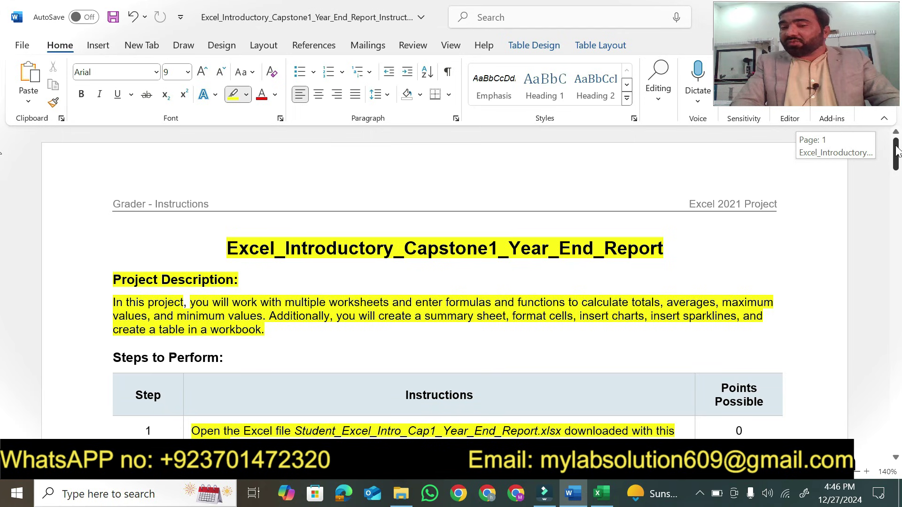
mouse_move(897, 152)
mouse_down()
mouse_move(898, 291)
mouse_move(899, 144)
mouse_up()
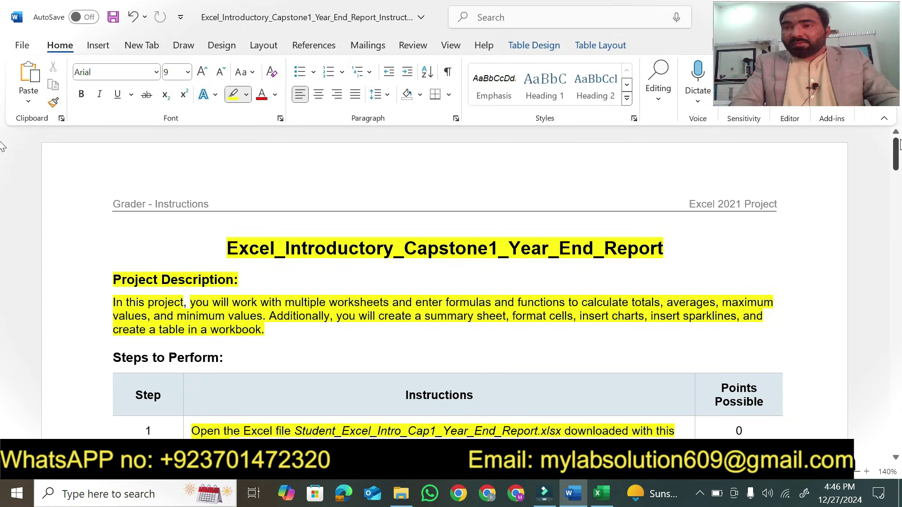